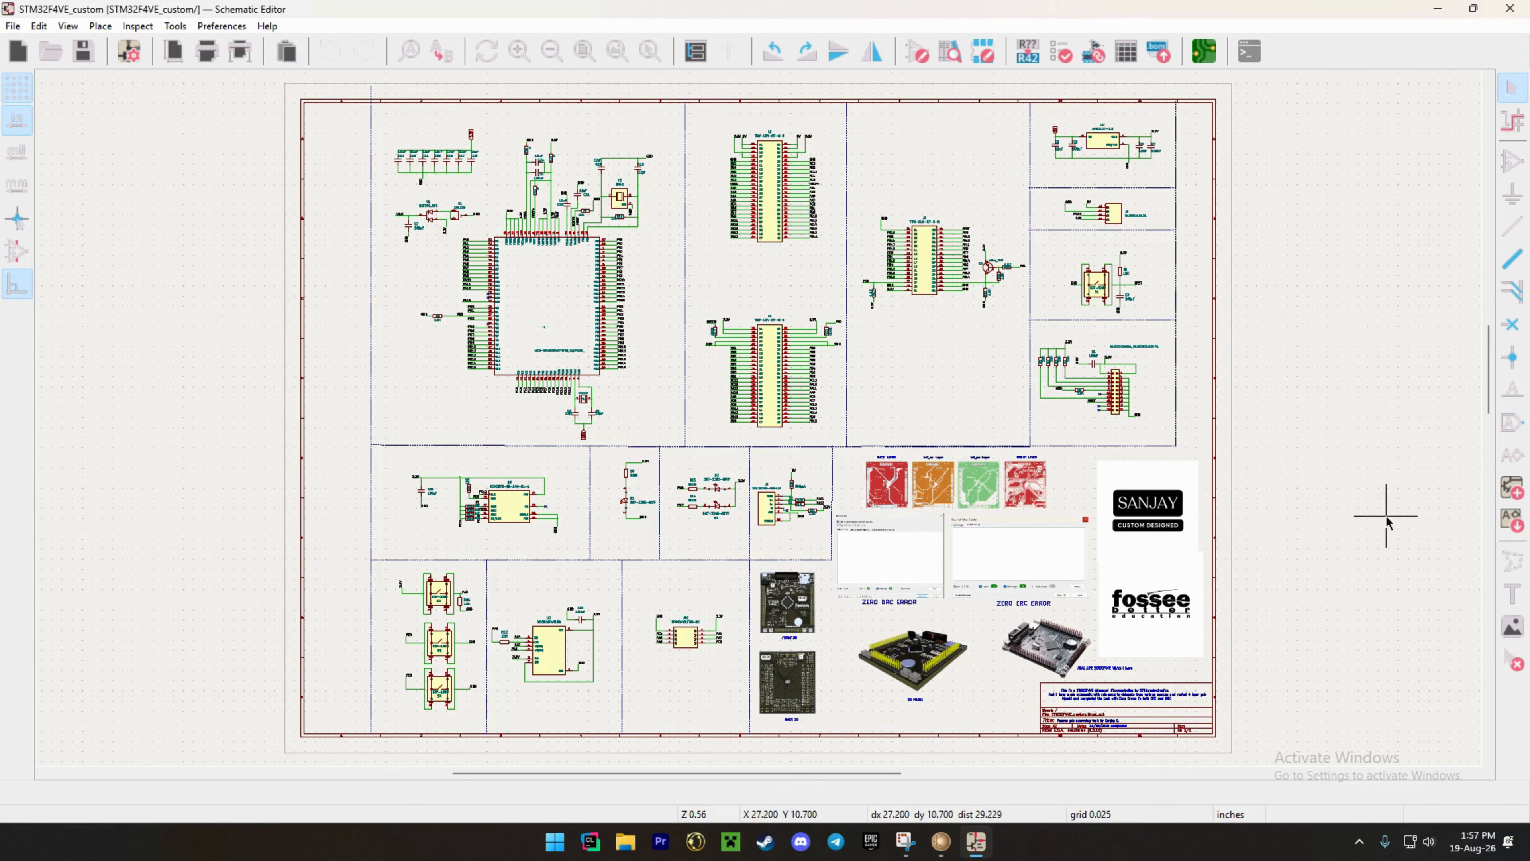
Examine the photo of the real STM32F4VE board placed on the schematic sheet.
scroll(1062, 643, up, 8)
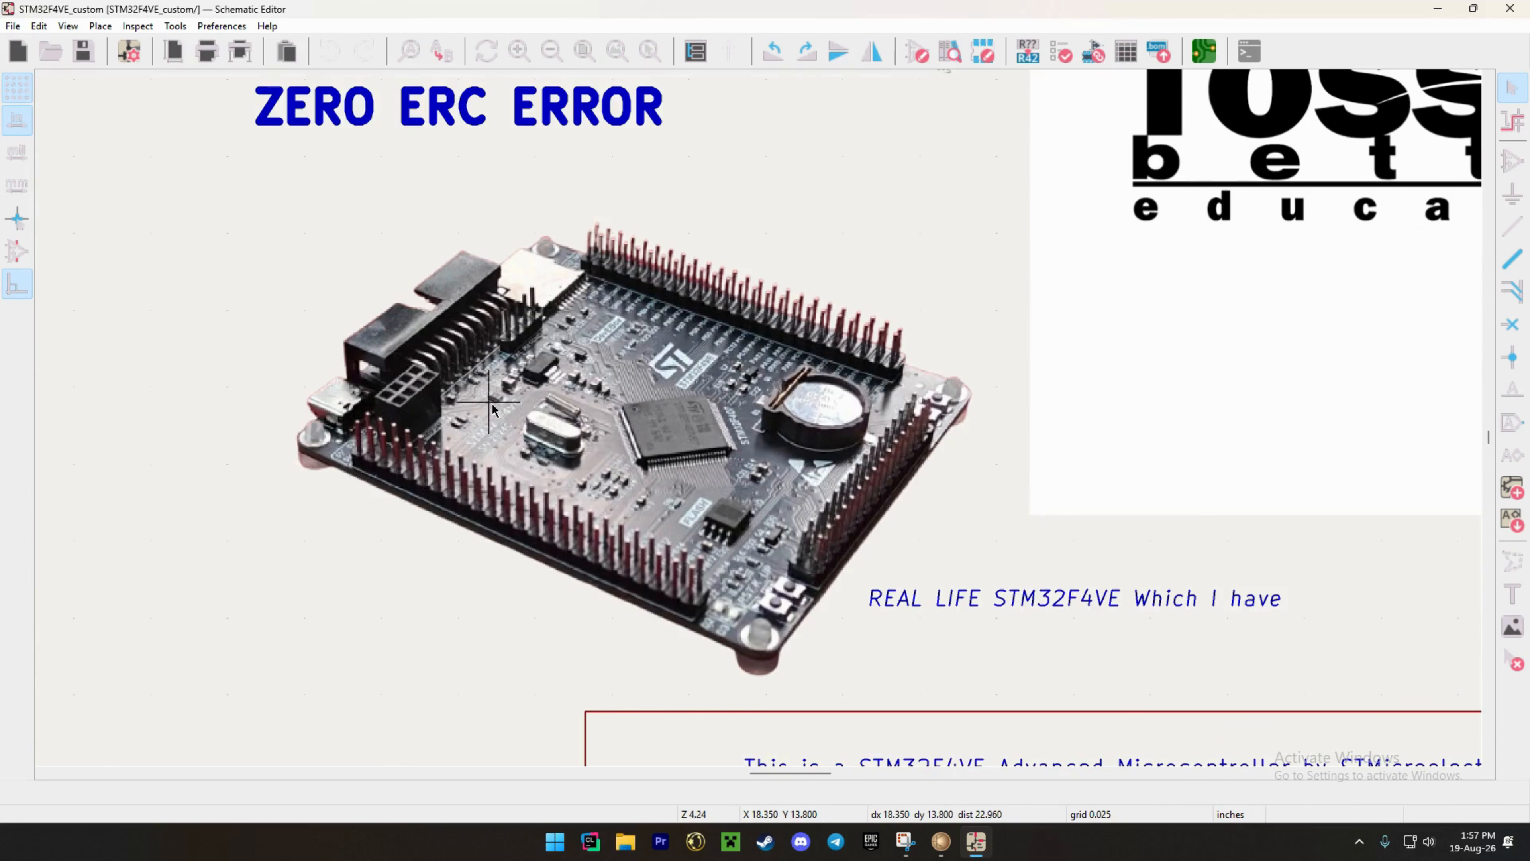
drag(906, 631, 1295, 556)
scroll(749, 412, down, 6)
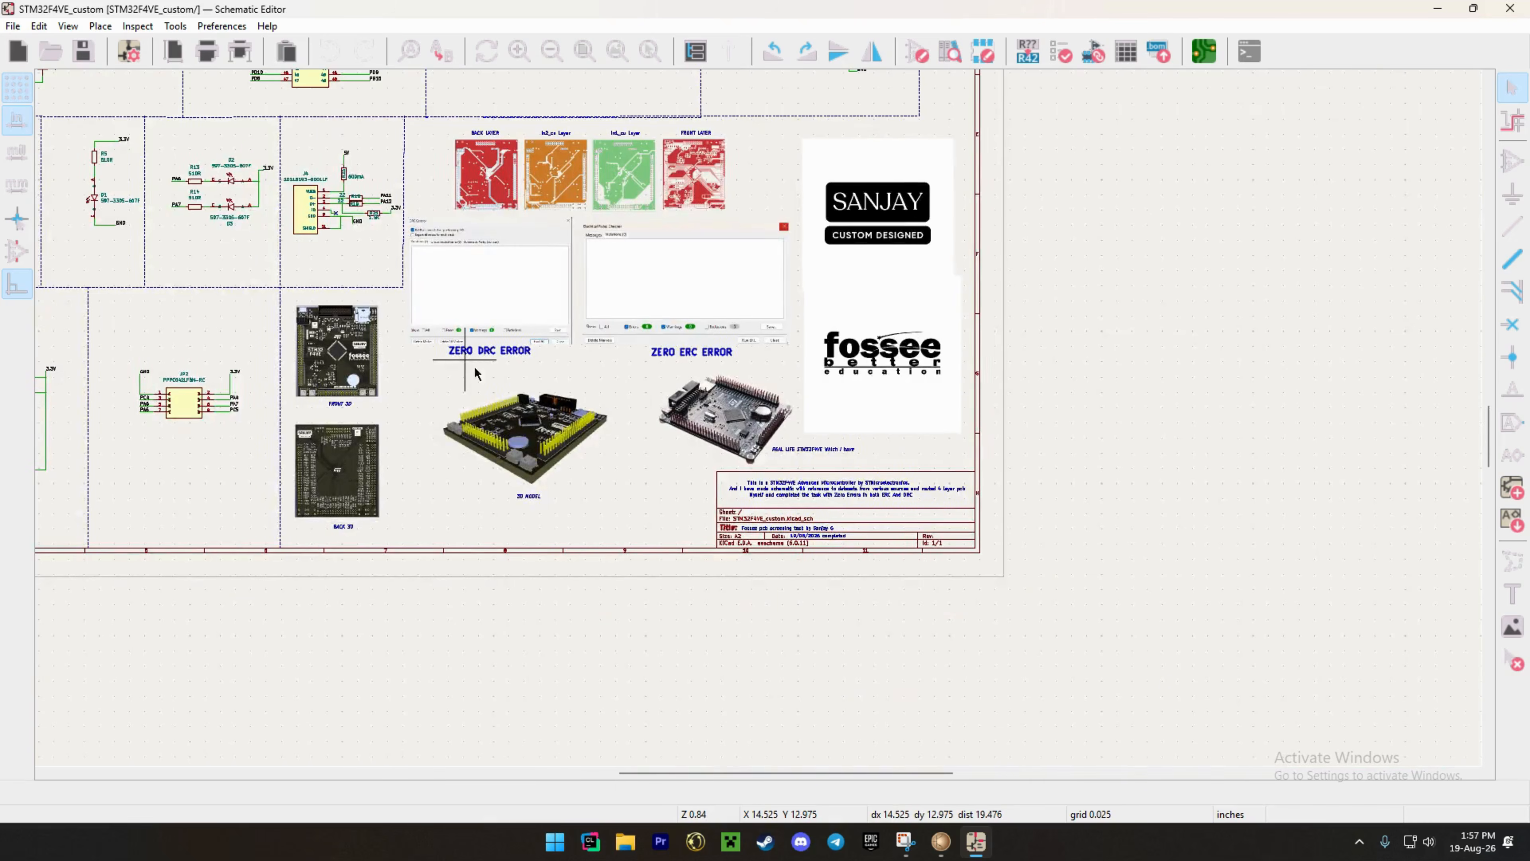
scroll(475, 373, down, 3)
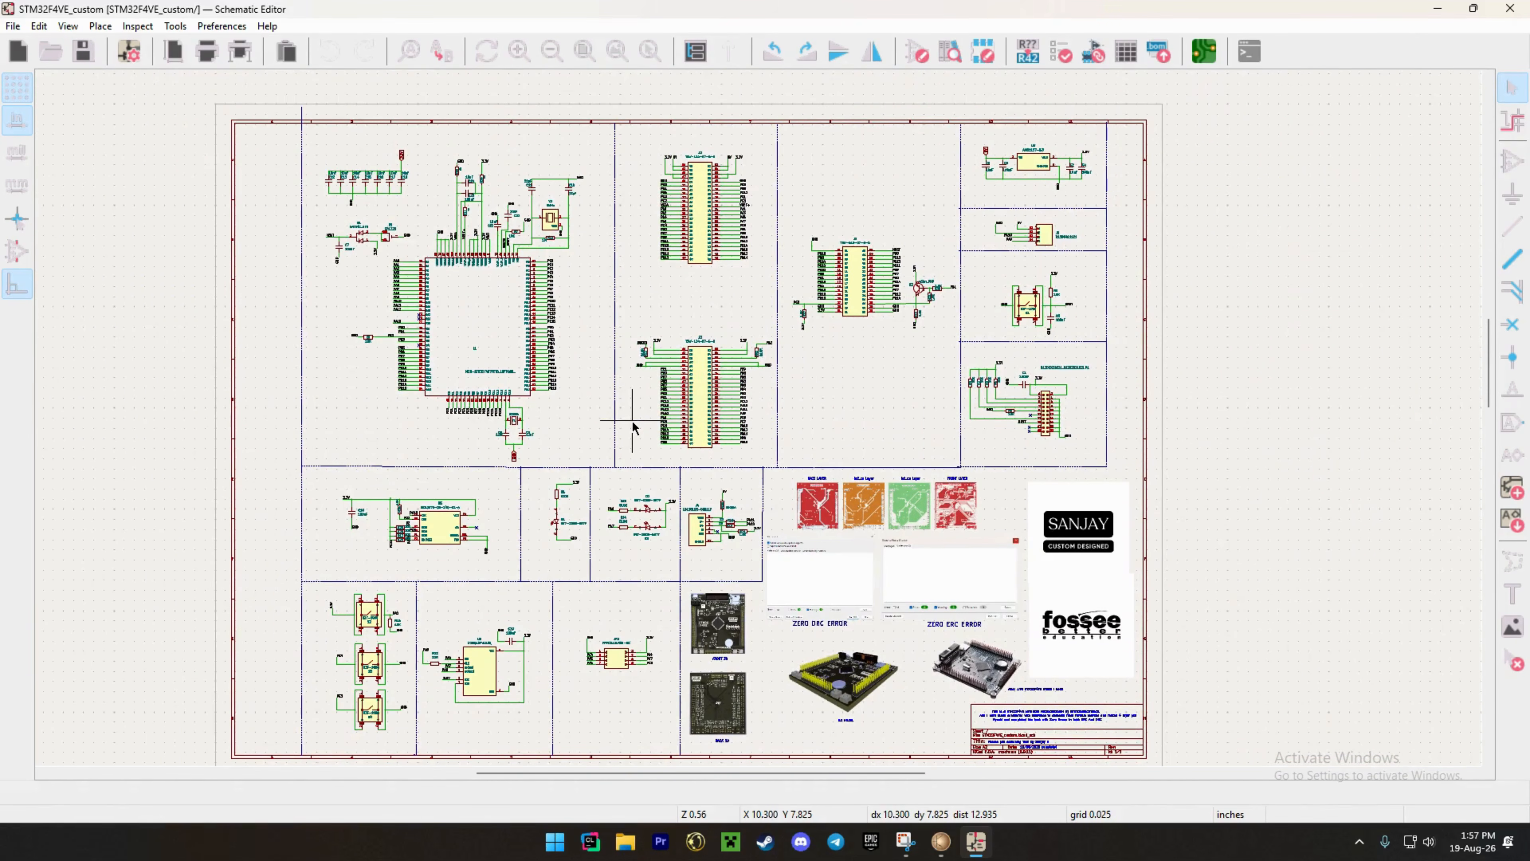
Run the electrical rules check on the schematic and review the listed violations.
click(1063, 57)
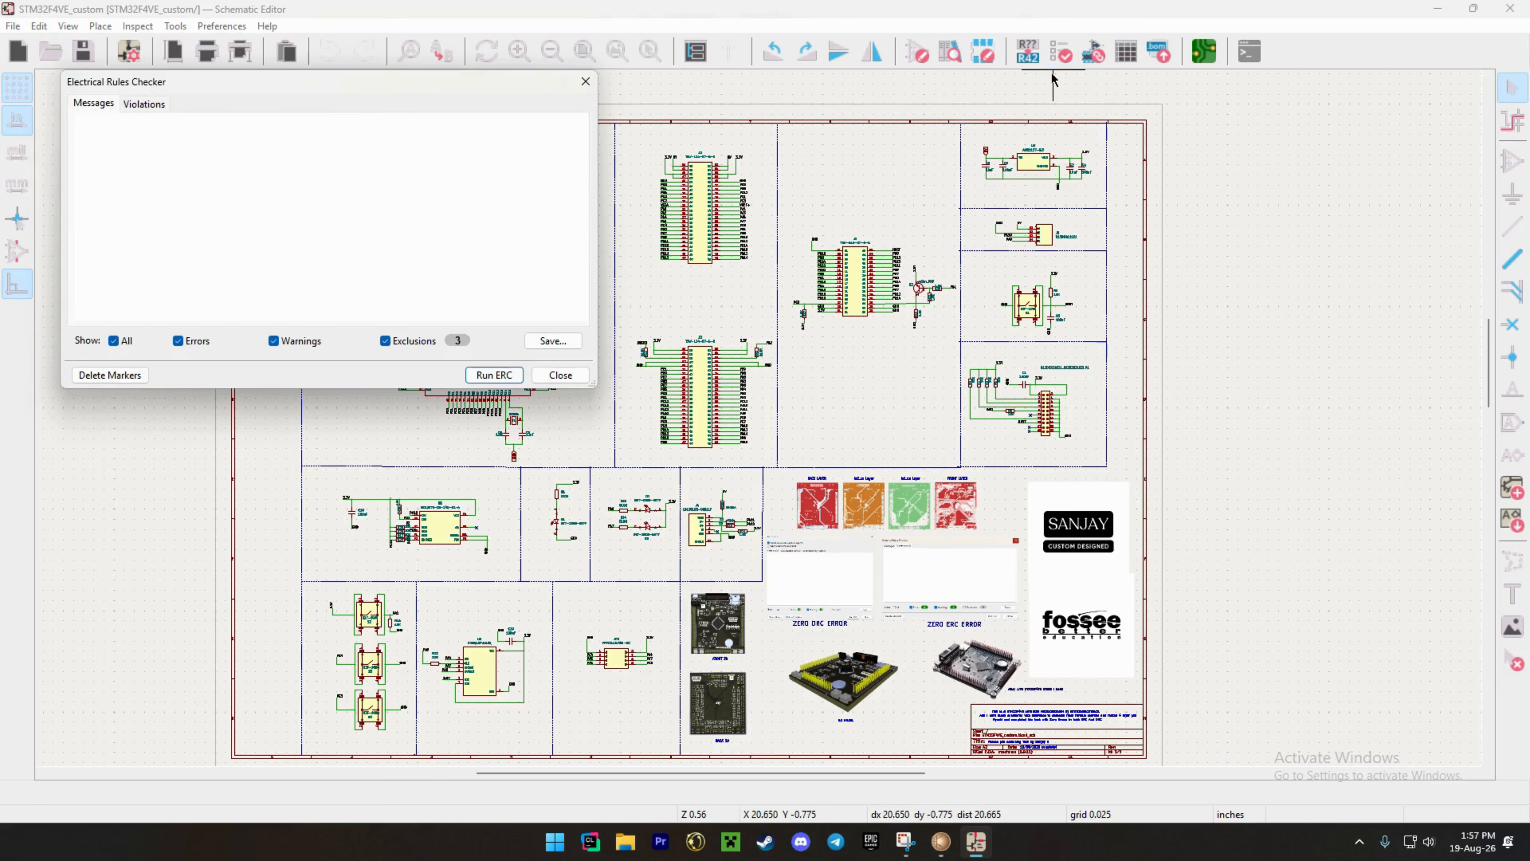
click(492, 375)
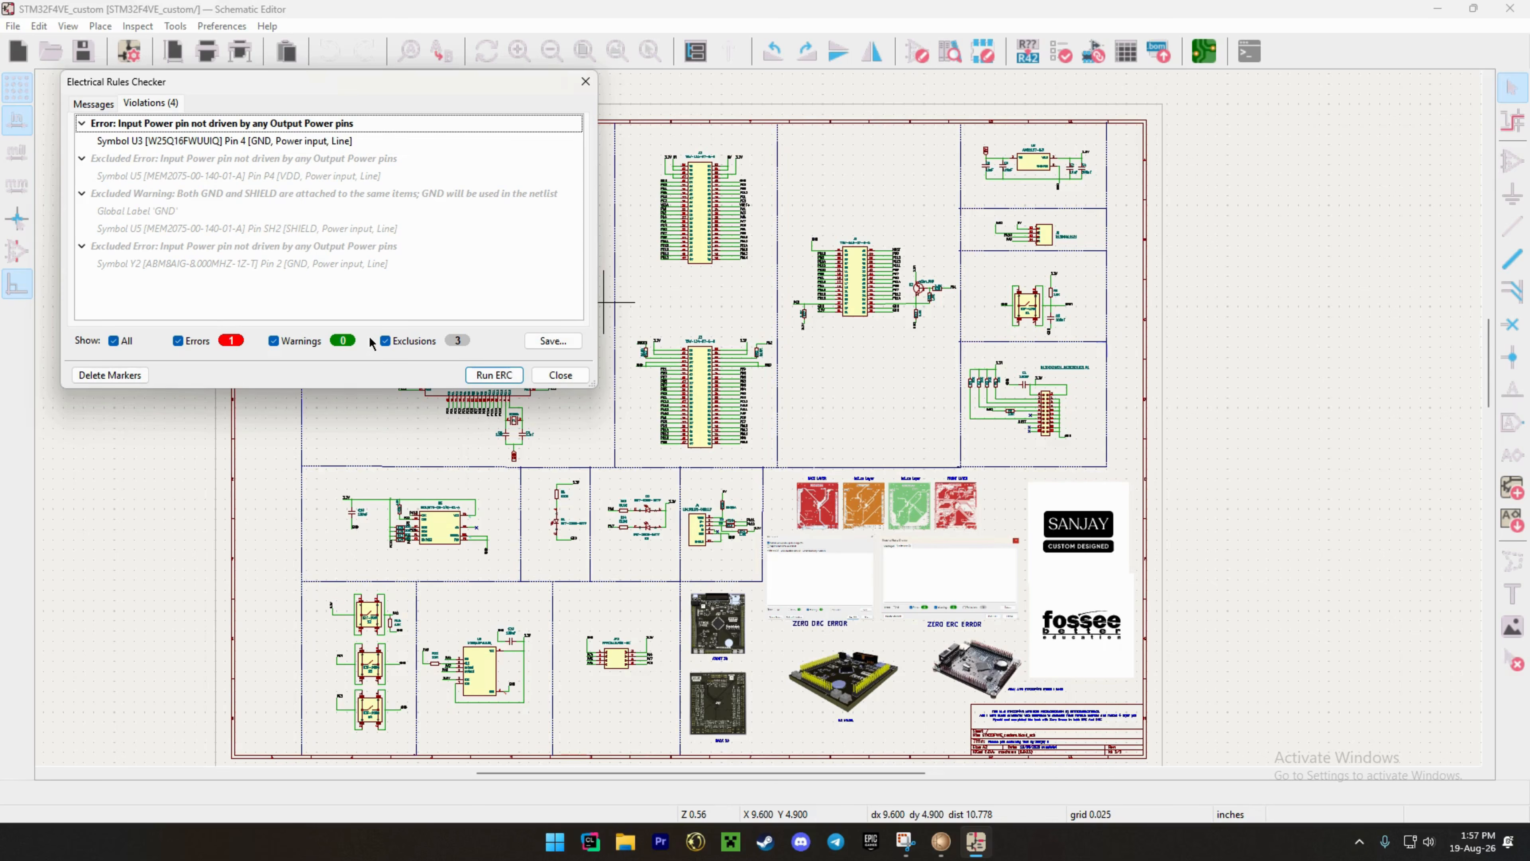
click(386, 341)
click(385, 341)
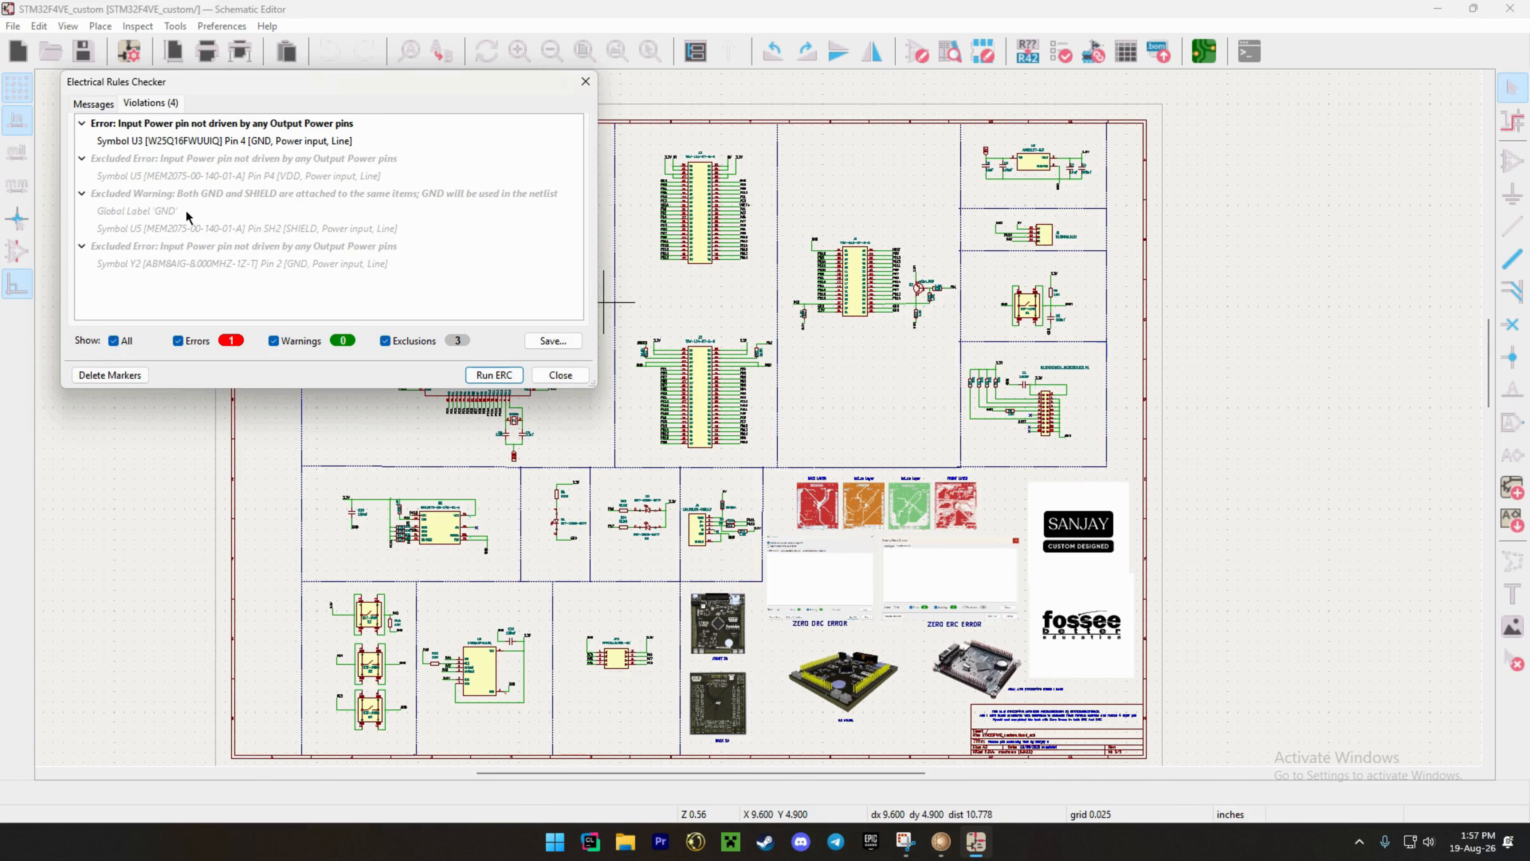
Exclude the undriven input power pin violation on pin 4 (GND) of U3 from the check.
click(228, 125)
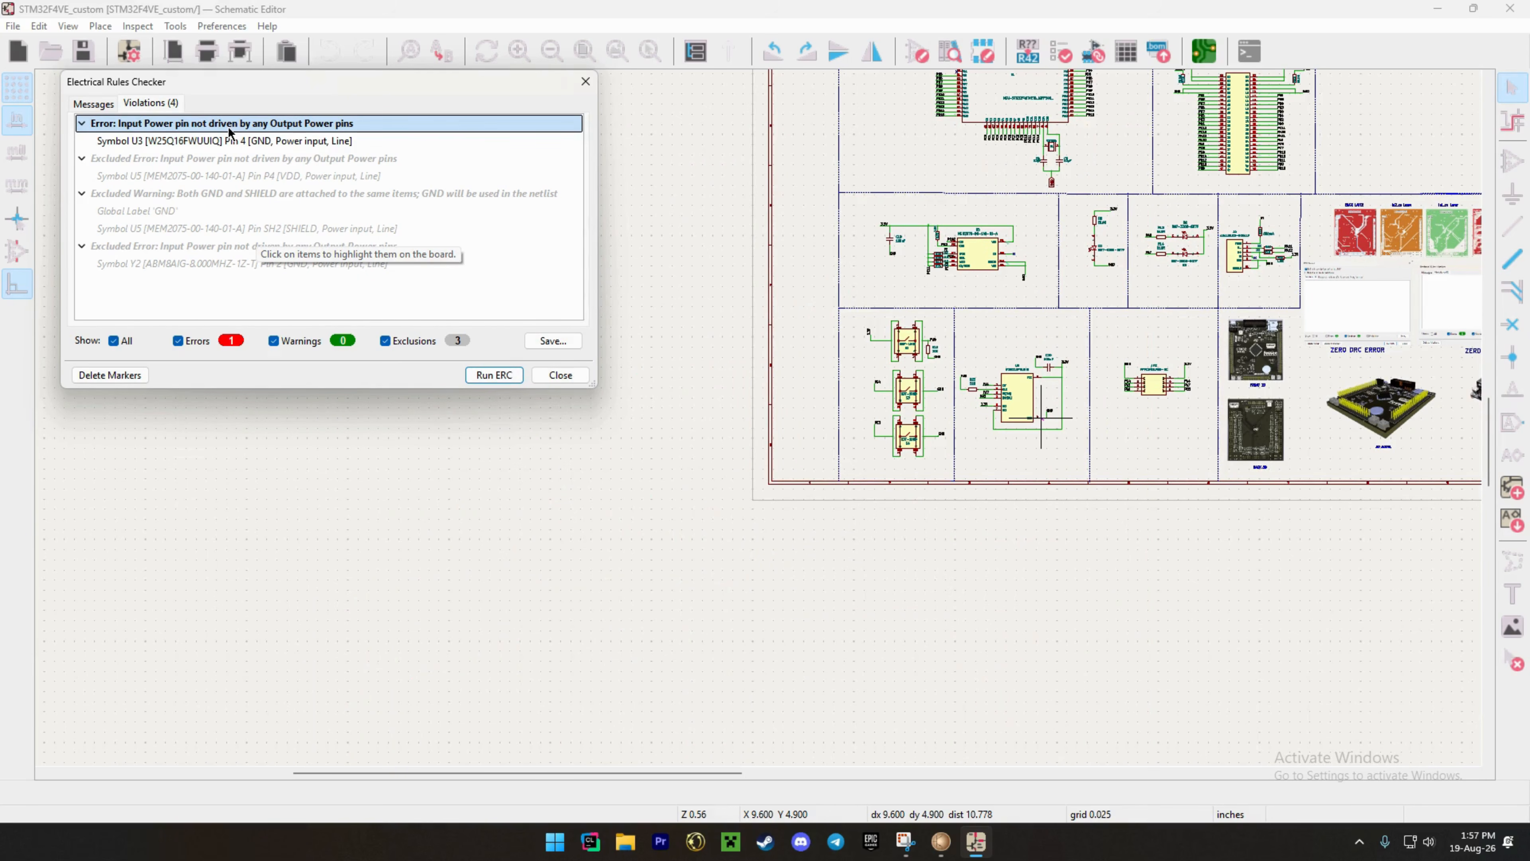
right_click(229, 128)
click(289, 140)
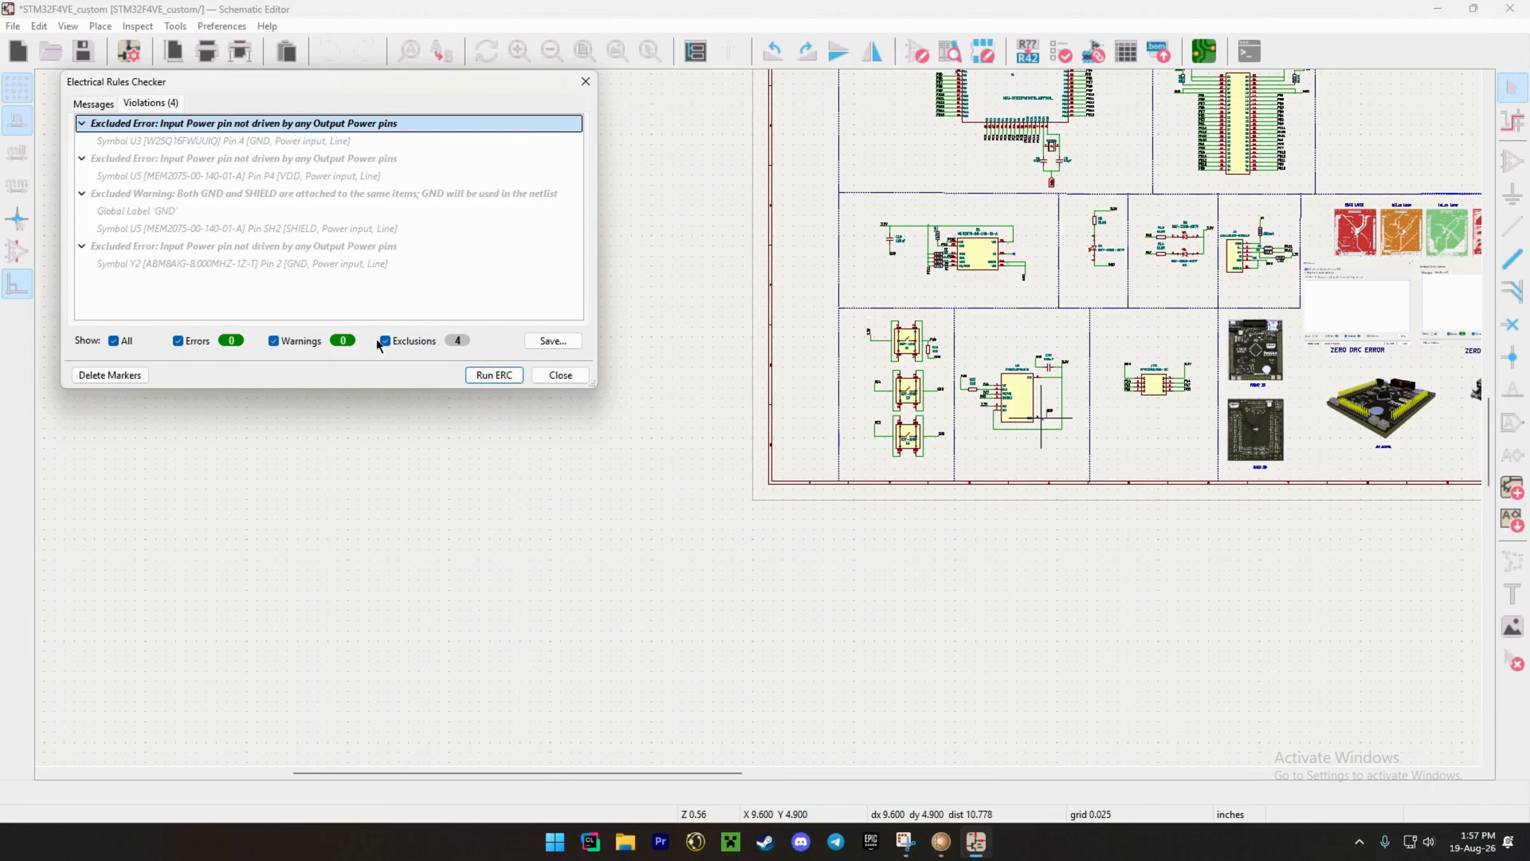
Rerun the electrical rules check and hide the excluded violations from the results.
click(488, 369)
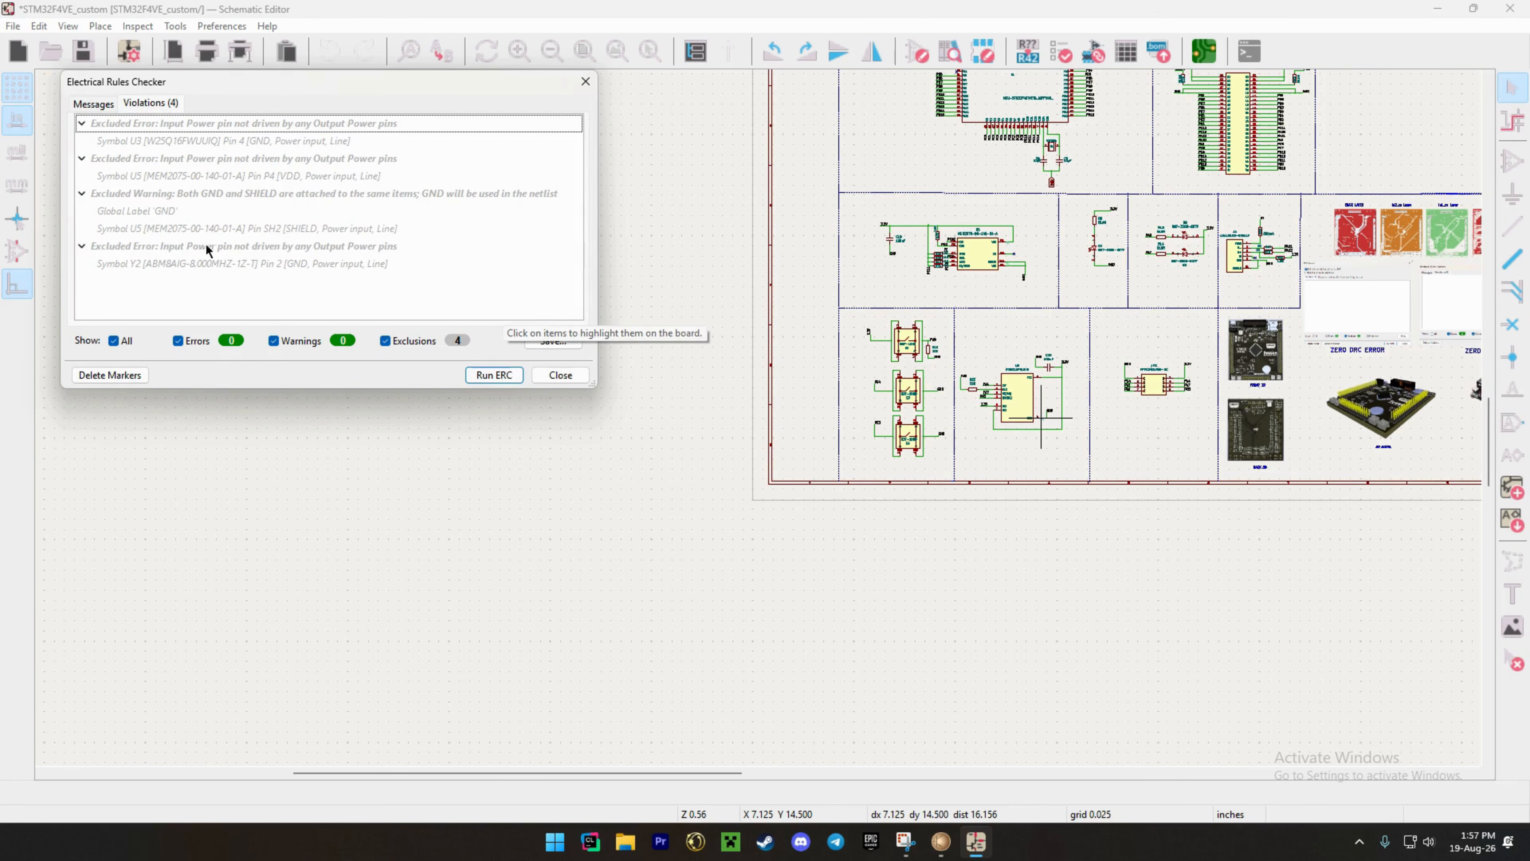
click(385, 341)
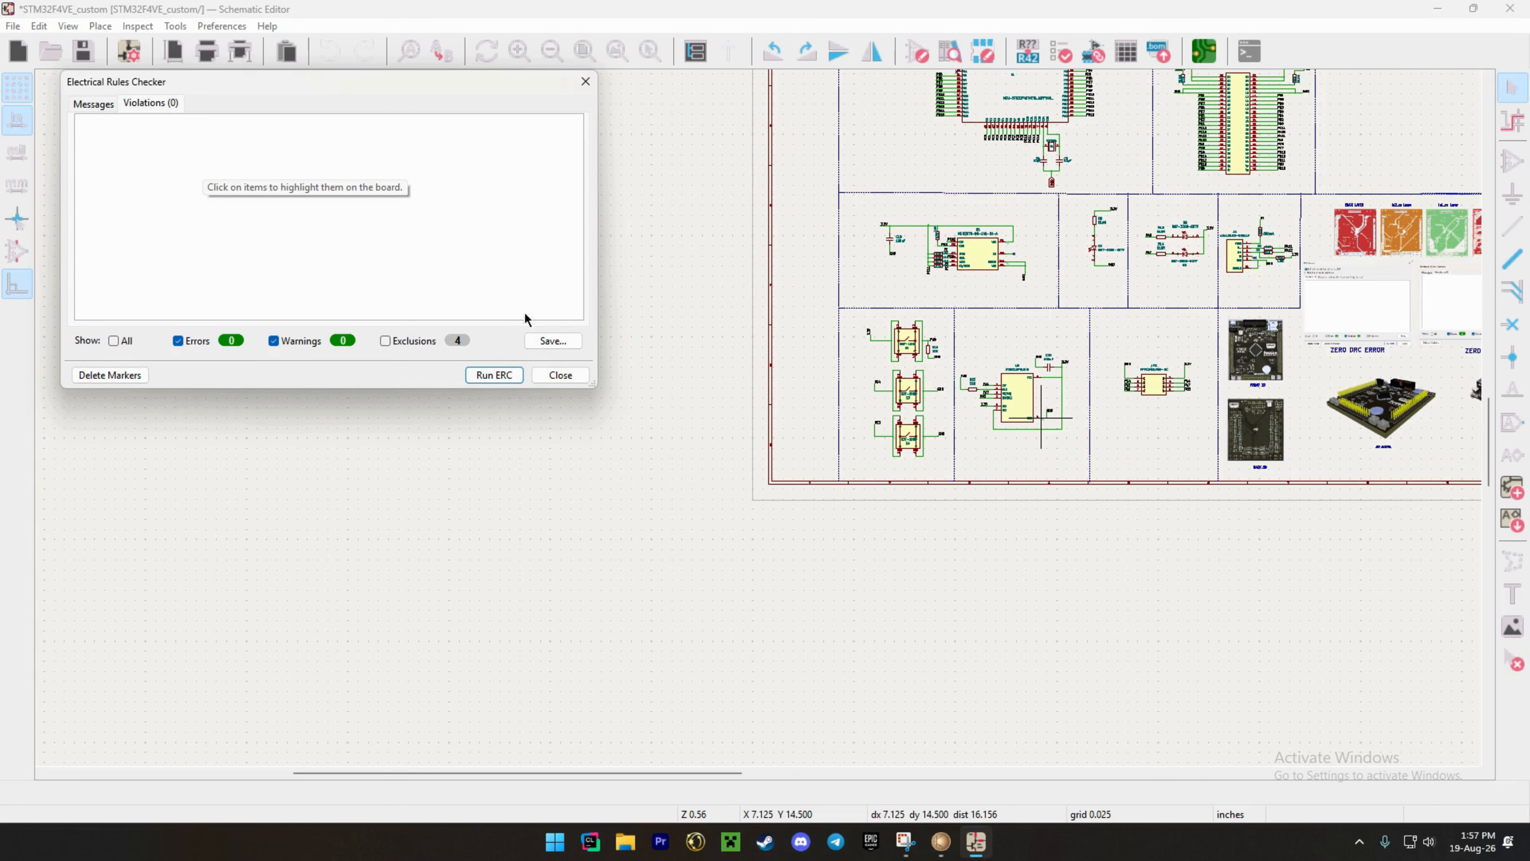
click(558, 378)
Inspect the STM32F407VET6 microcontroller symbol and the circuitry around it.
middle_drag(774, 185, 438, 363)
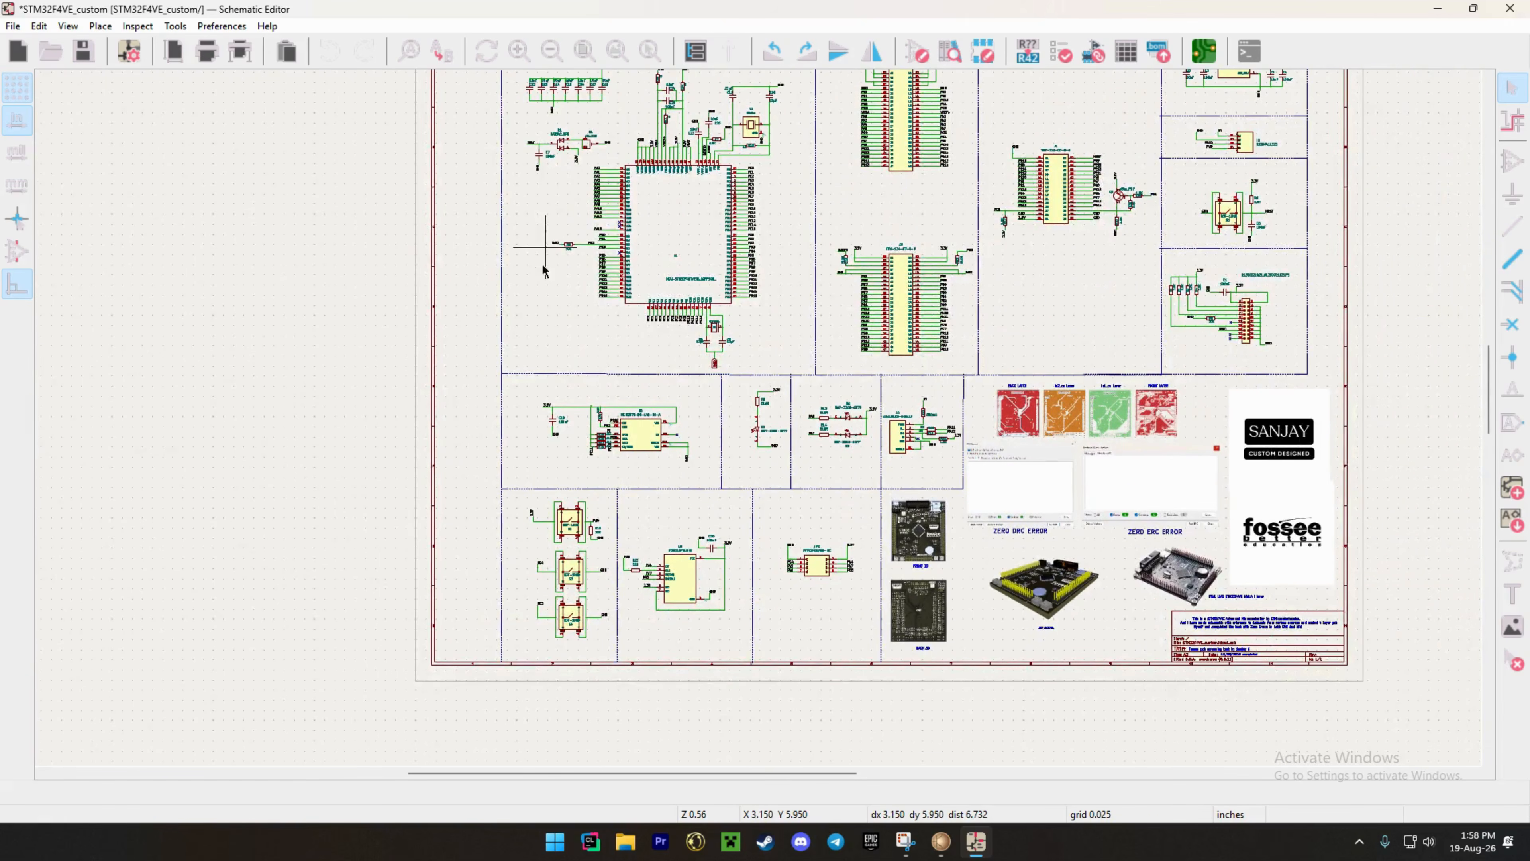
middle_drag(543, 269, 484, 362)
scroll(747, 416, up, 5)
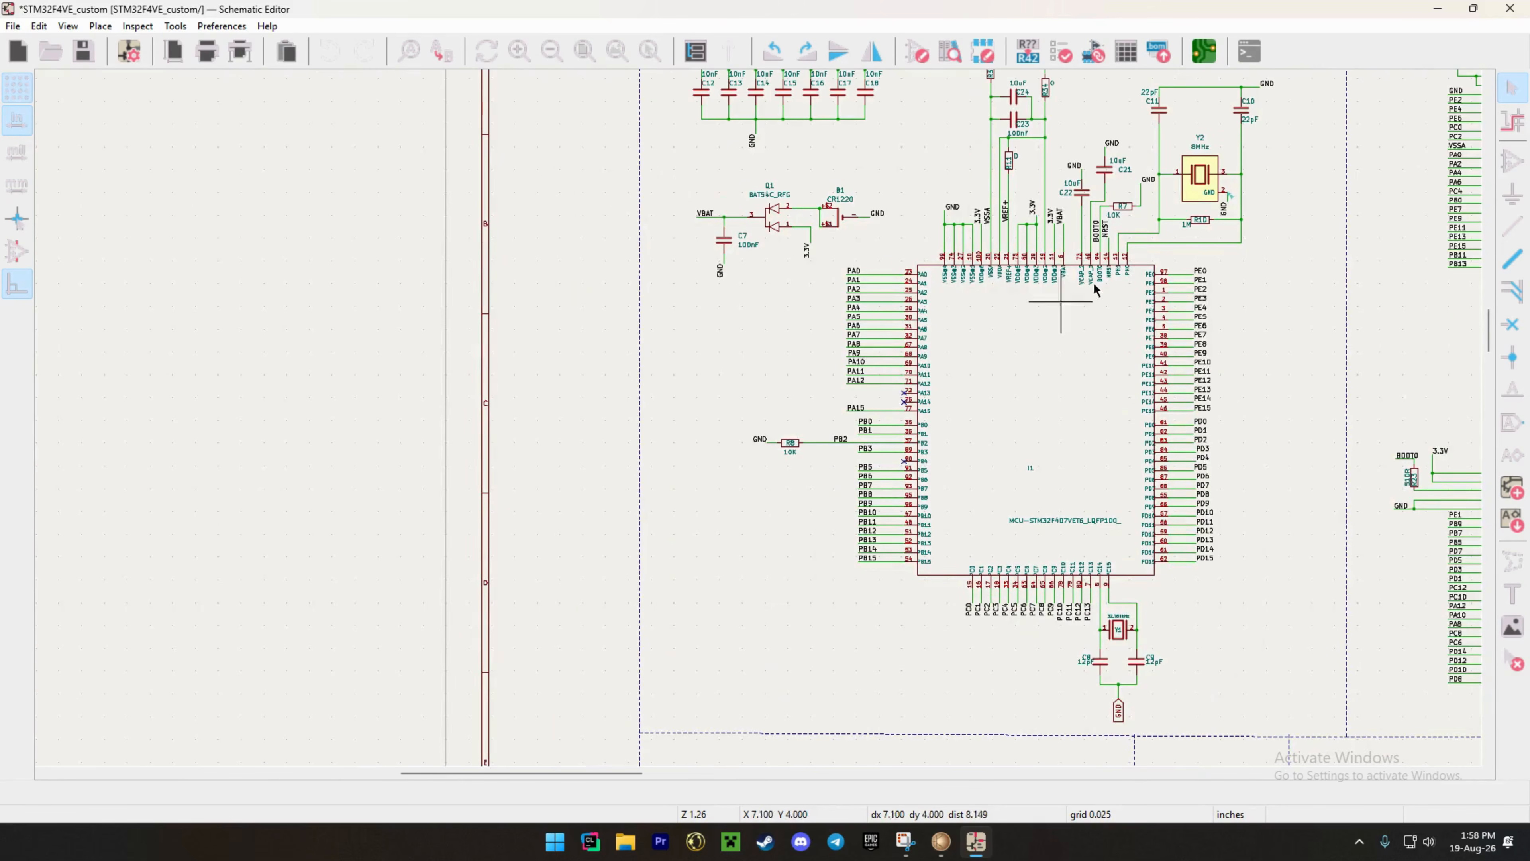
middle_drag(1095, 290, 848, 361)
click(868, 572)
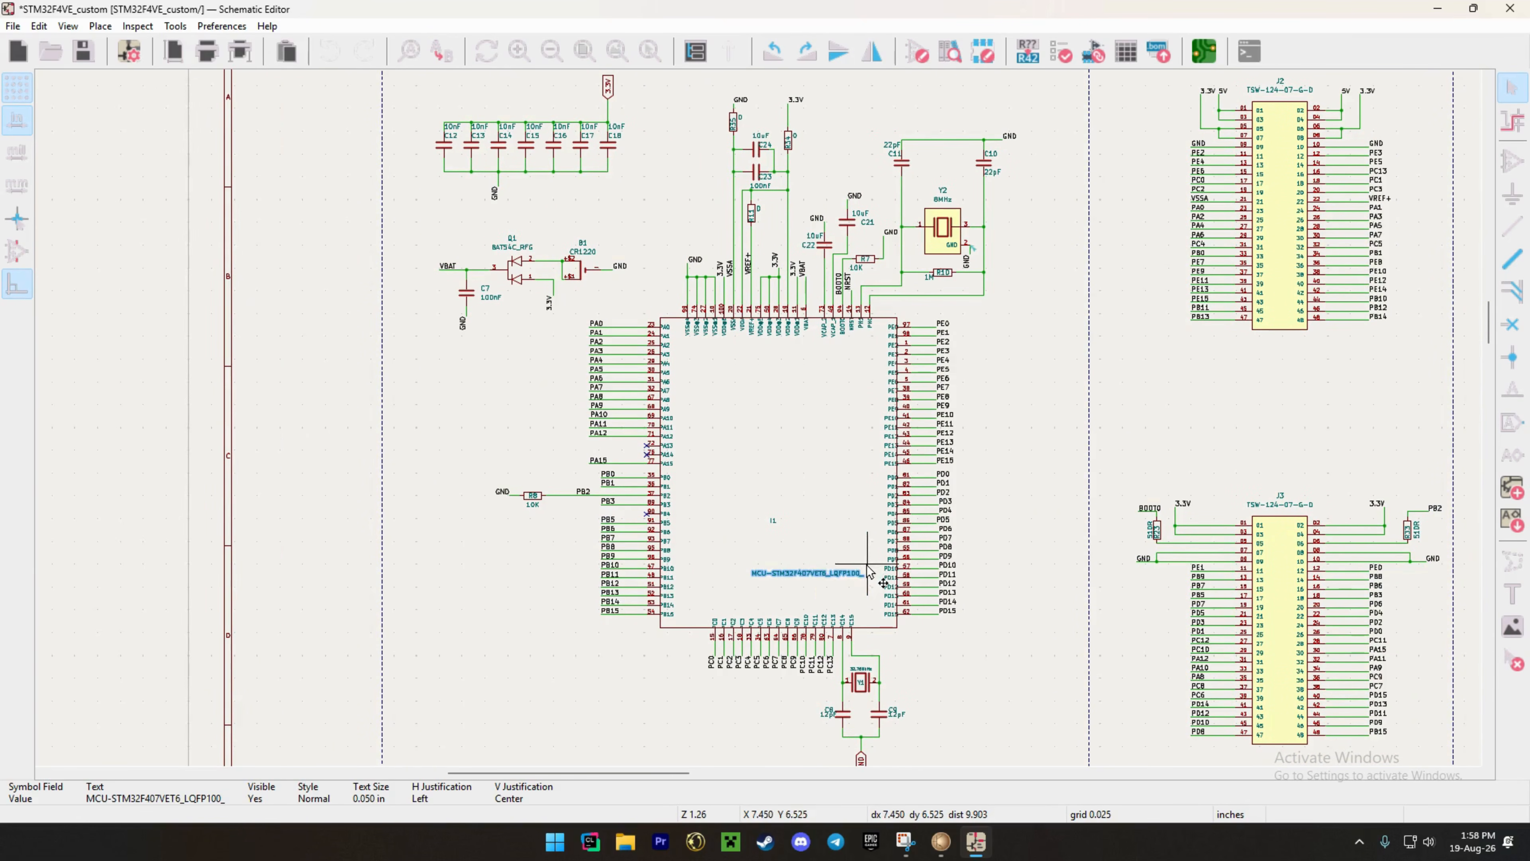
click(819, 510)
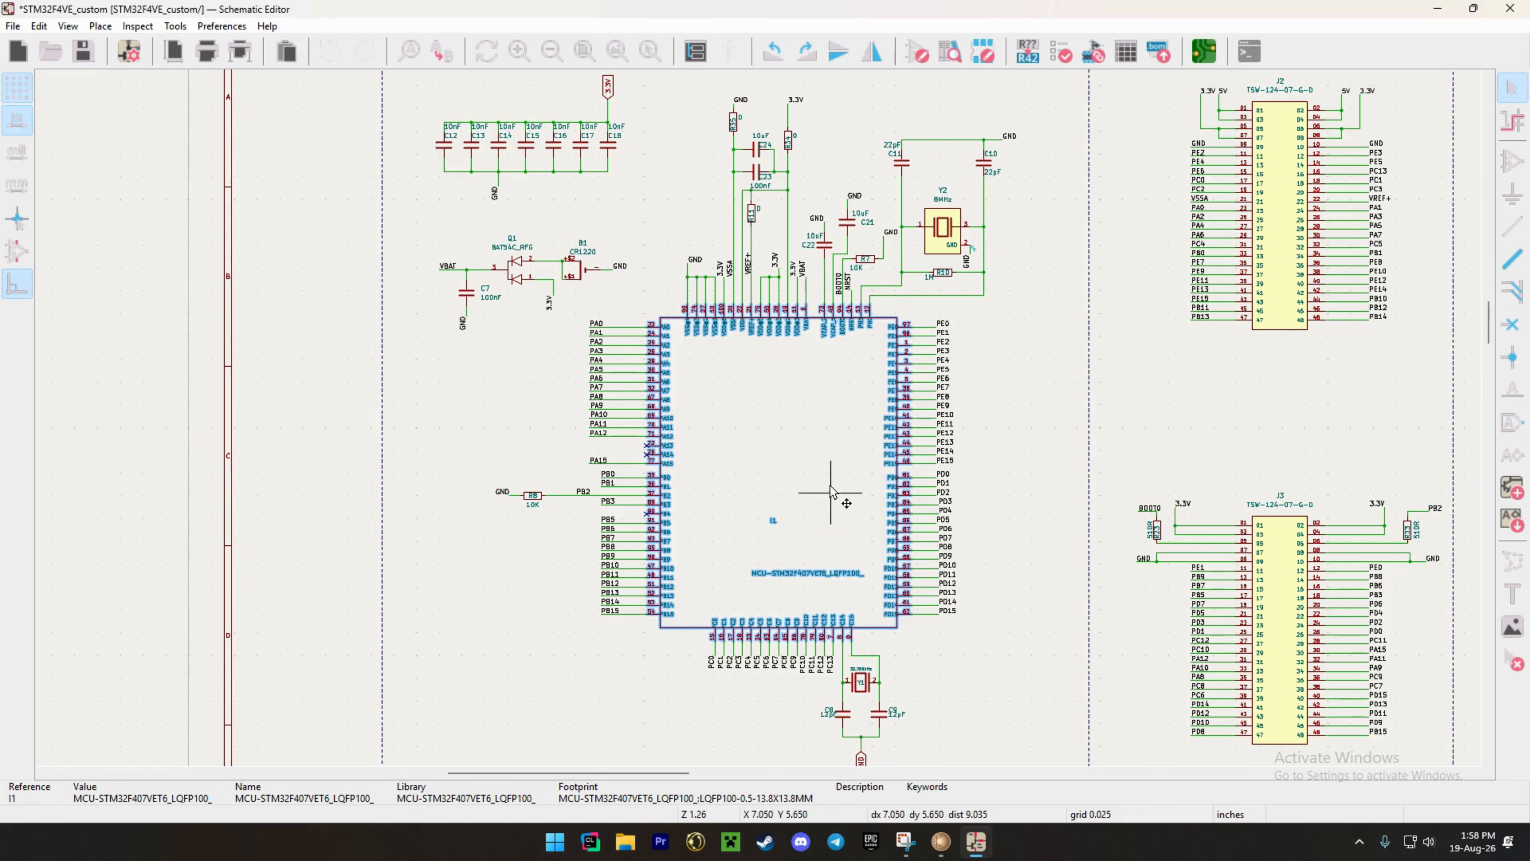
click(1012, 407)
Inspect the pin header symbols J1, J2 and J3 beside the microcontroller.
middle_drag(1055, 403, 497, 363)
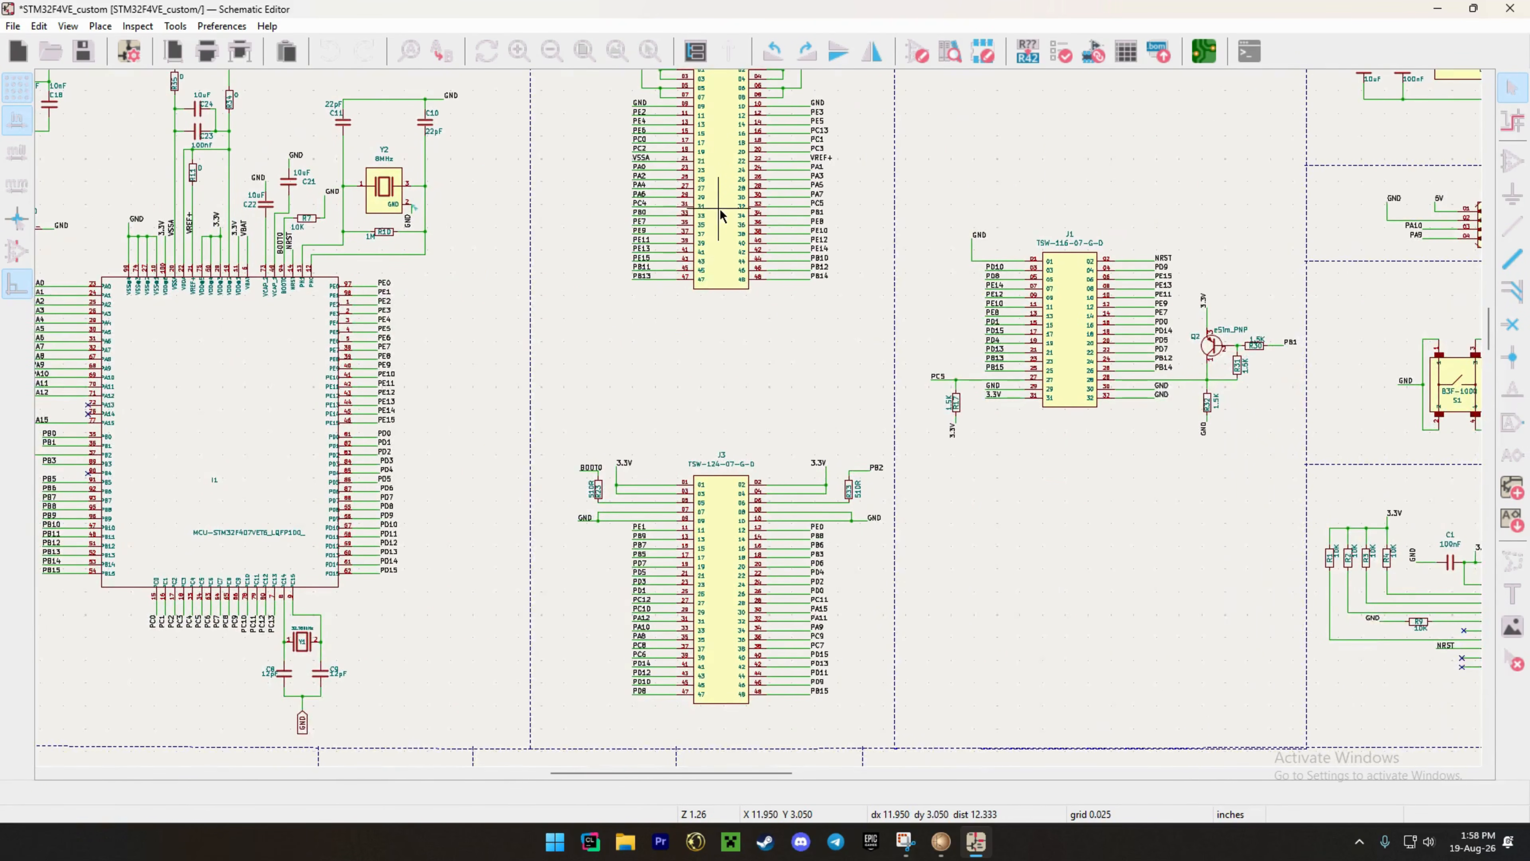
middle_drag(721, 215, 674, 240)
click(675, 265)
click(1018, 395)
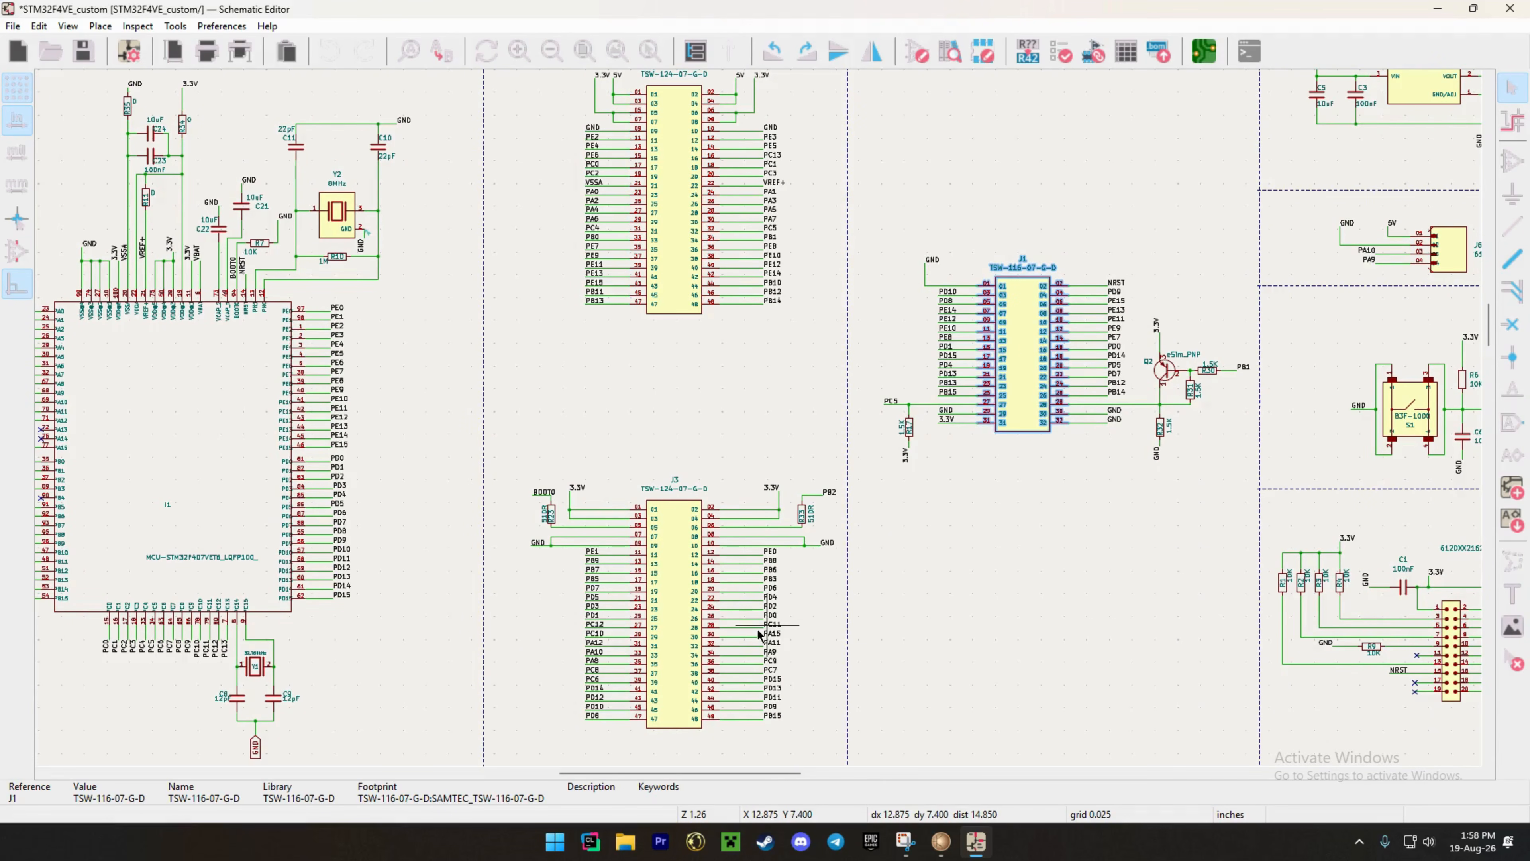
click(680, 651)
click(1131, 567)
Inspect the AMS1117-3.3 regulator, the four-pin header, reset switch S1 and connector P1.
middle_drag(1207, 546, 572, 566)
click(772, 138)
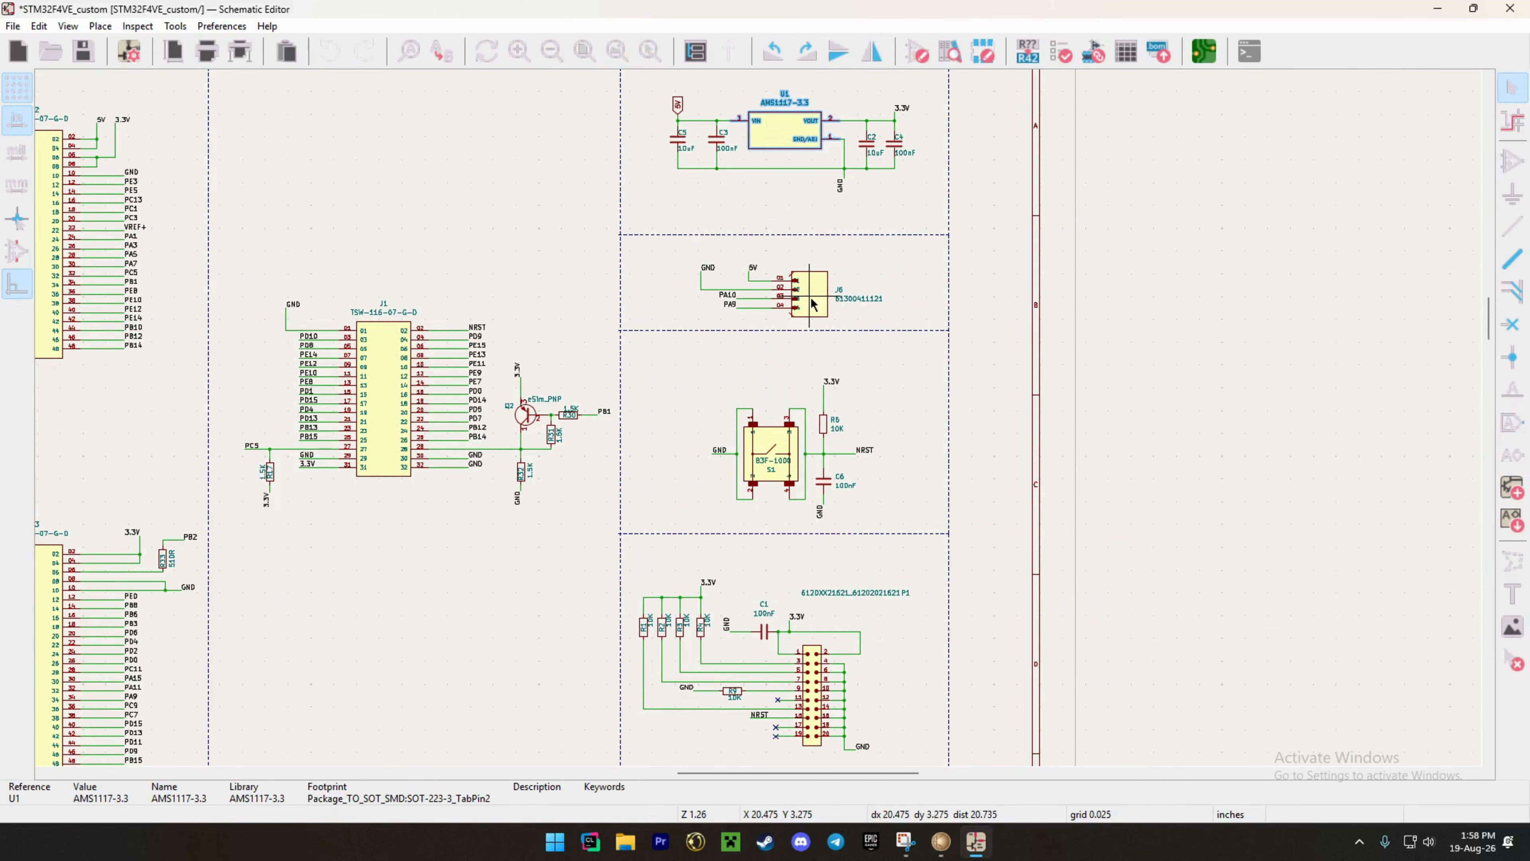
click(794, 294)
click(780, 461)
click(818, 666)
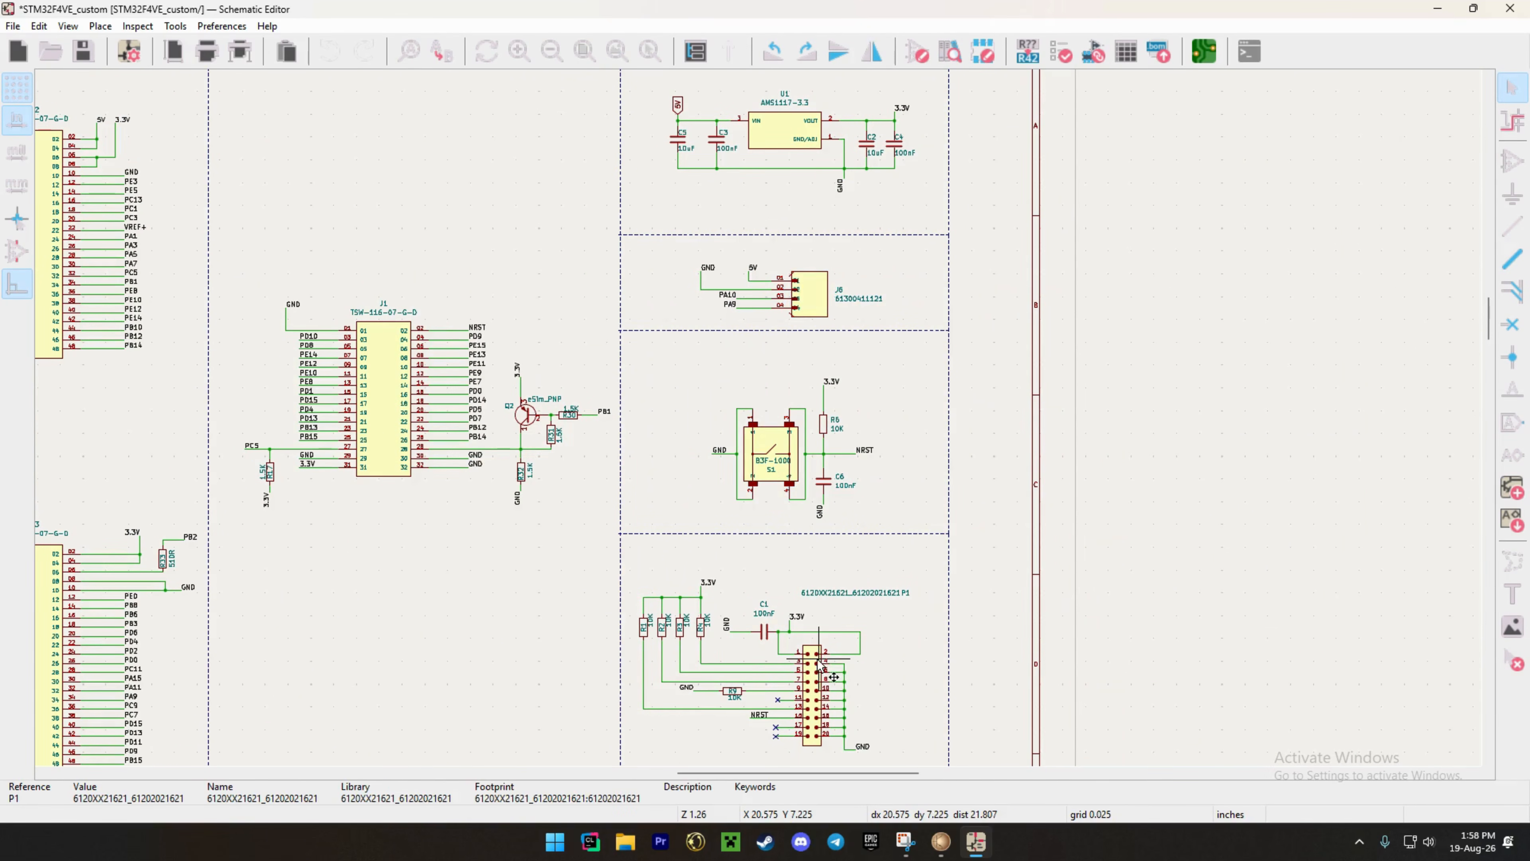
click(1005, 622)
Inspect memory card socket U5, push buttons S2 to S4, flash chip U3 and header JP2.
middle_drag(424, 577, 1185, 162)
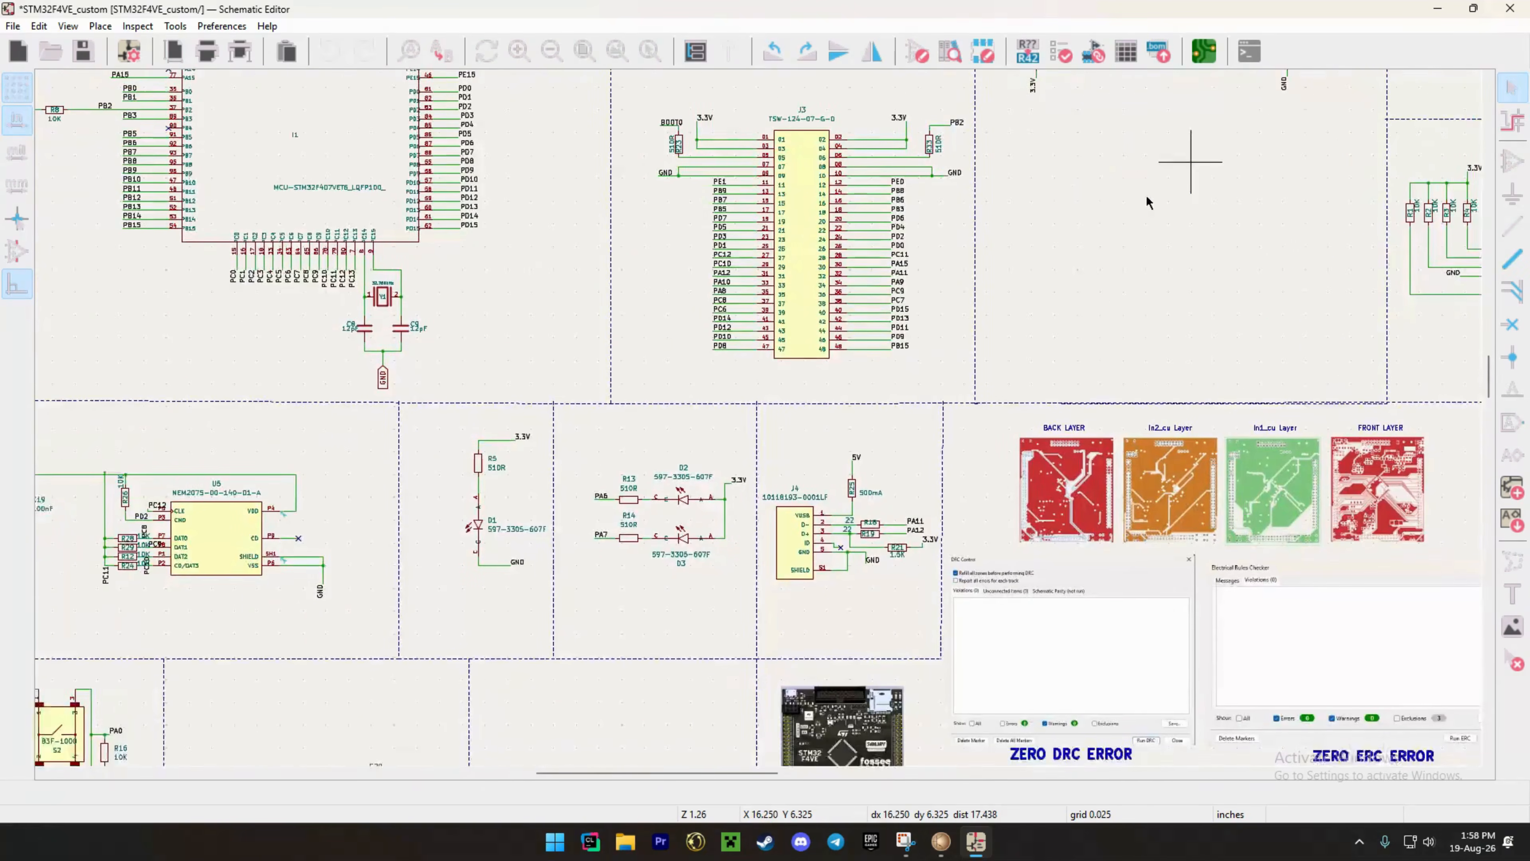
middle_drag(533, 567, 879, 252)
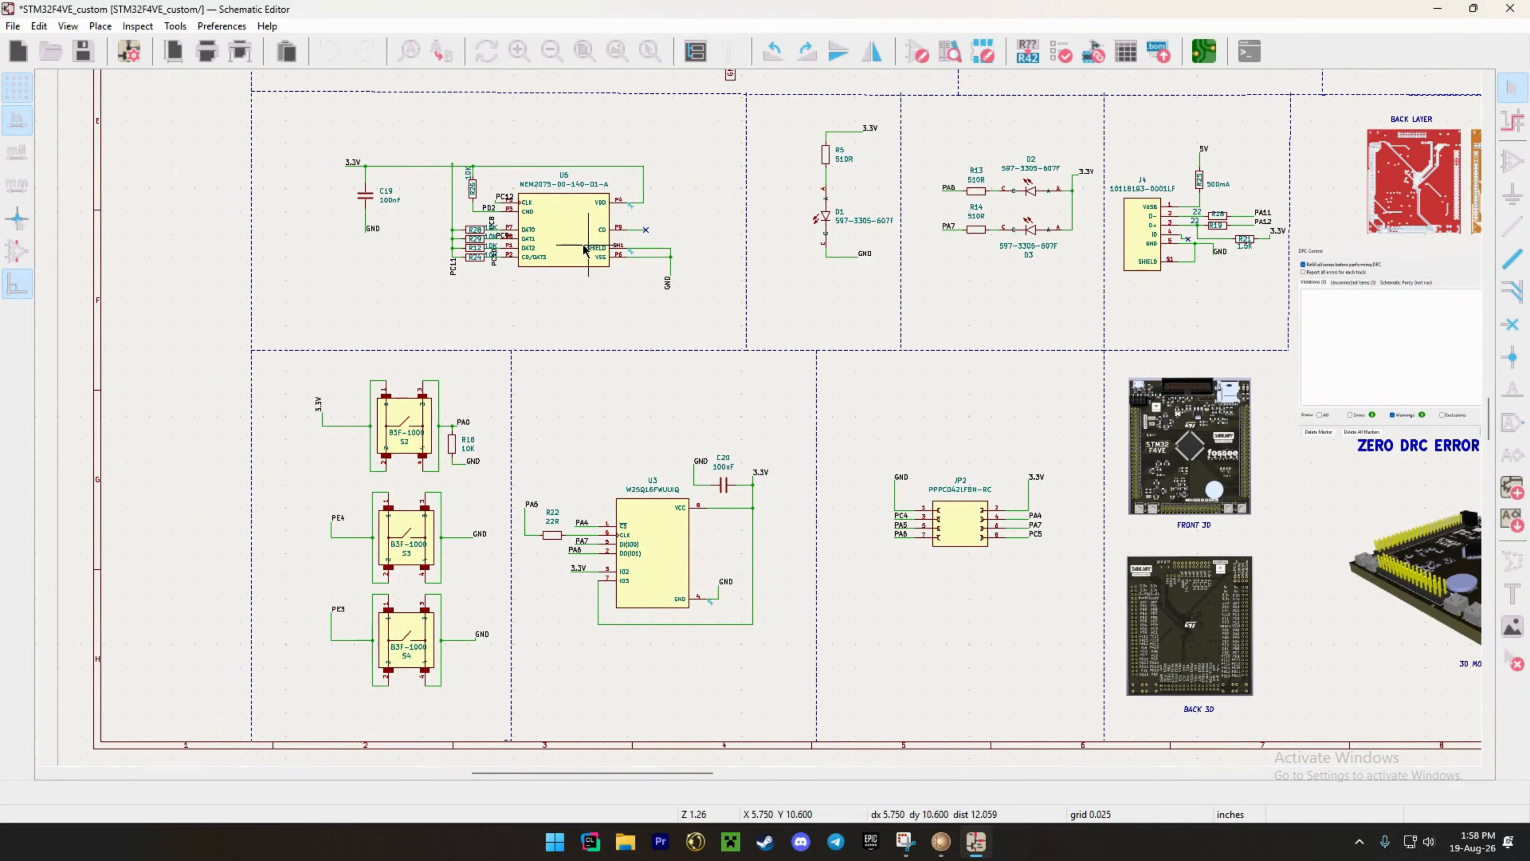
click(559, 247)
click(425, 420)
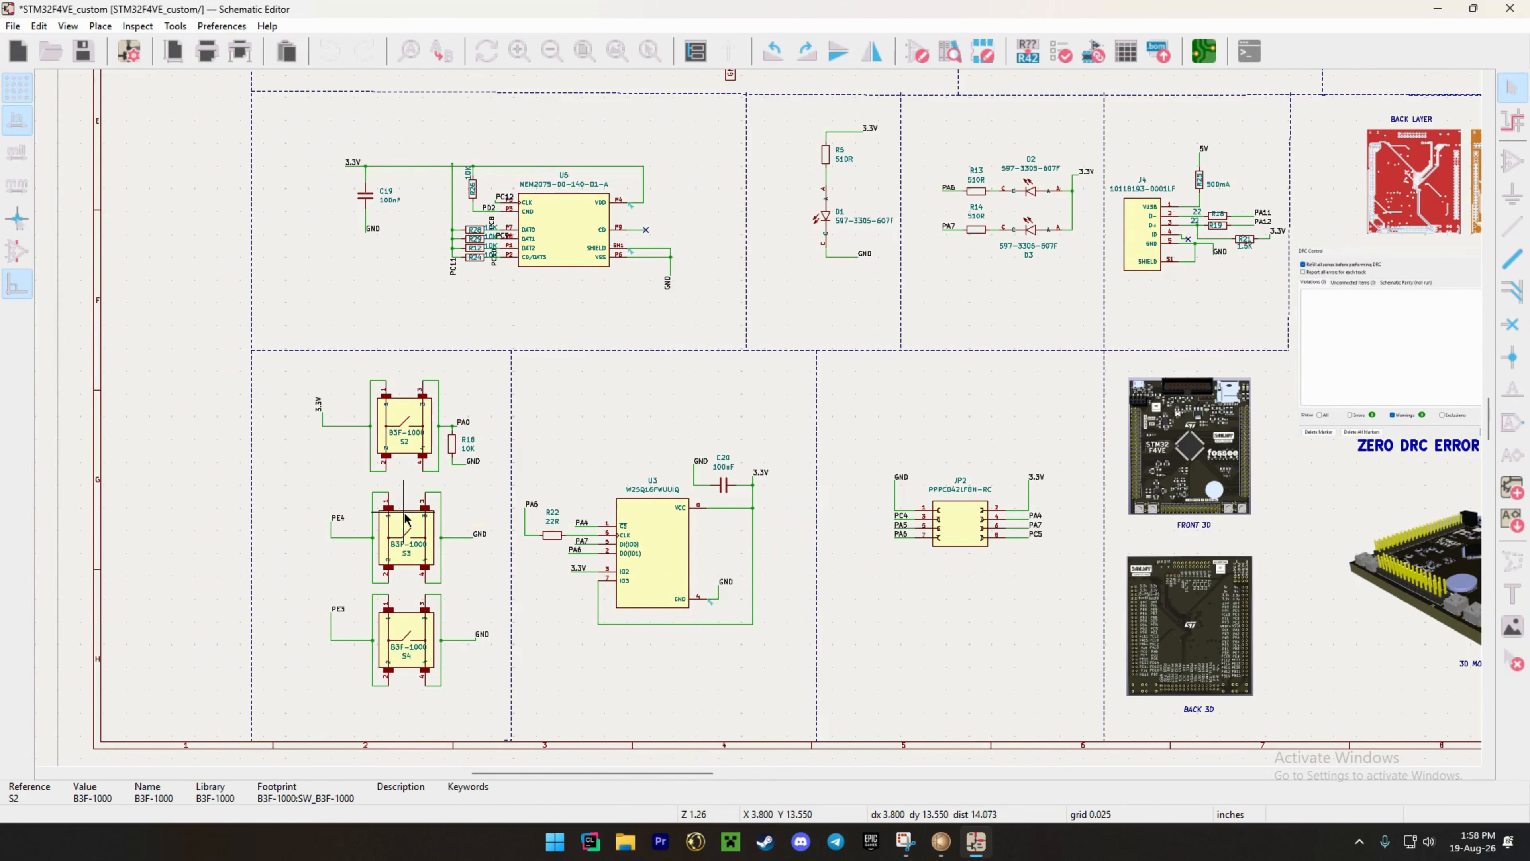
click(408, 537)
click(416, 632)
click(663, 571)
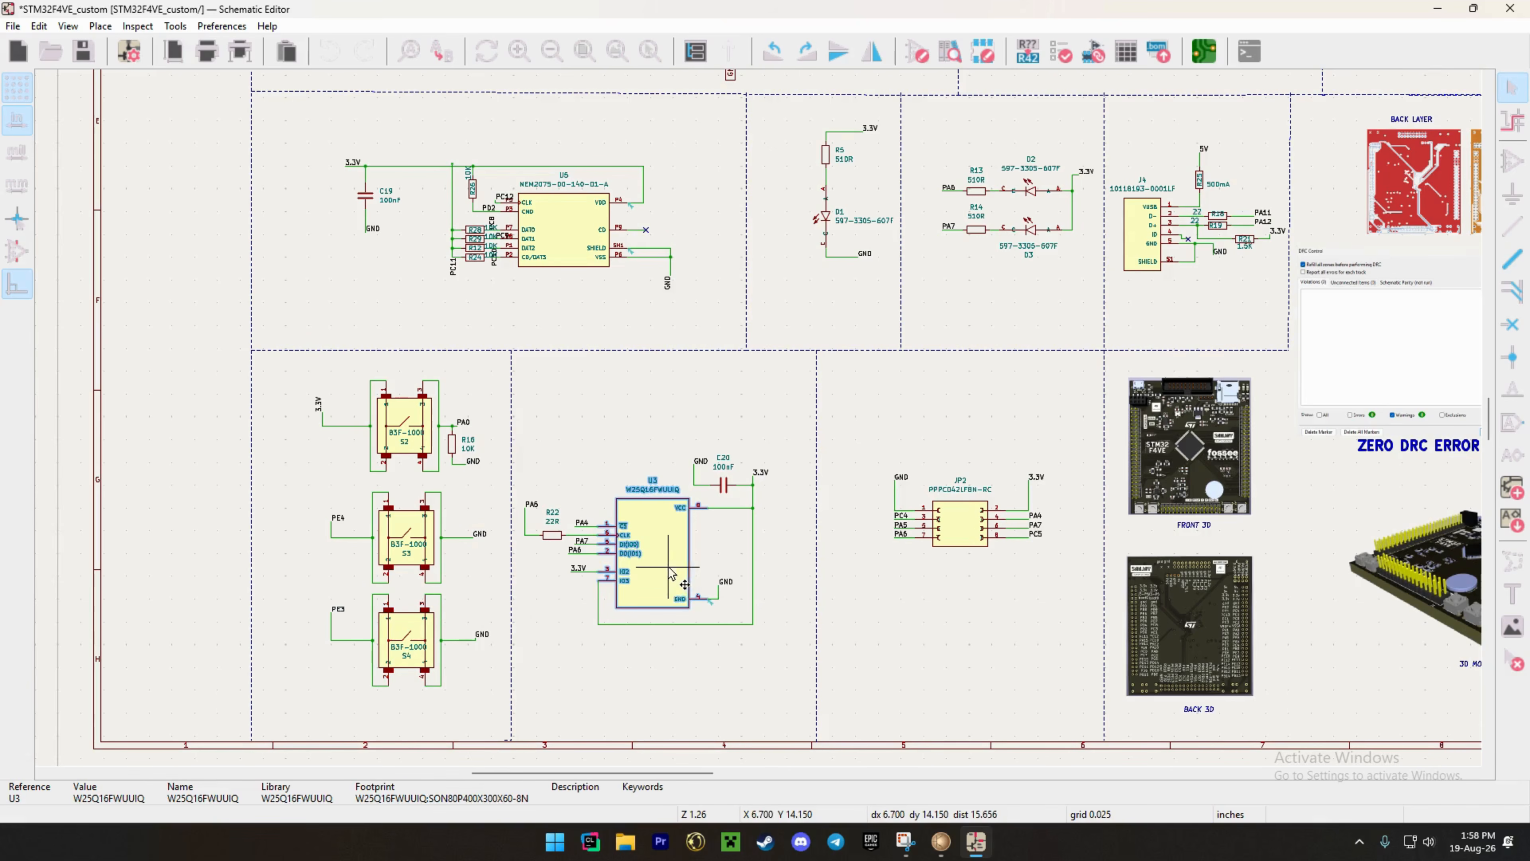
click(969, 533)
Inspect the LED circuits with D1, D2 and D3 and the neighbouring connector J4.
middle_drag(1031, 394, 991, 412)
drag(994, 325, 779, 136)
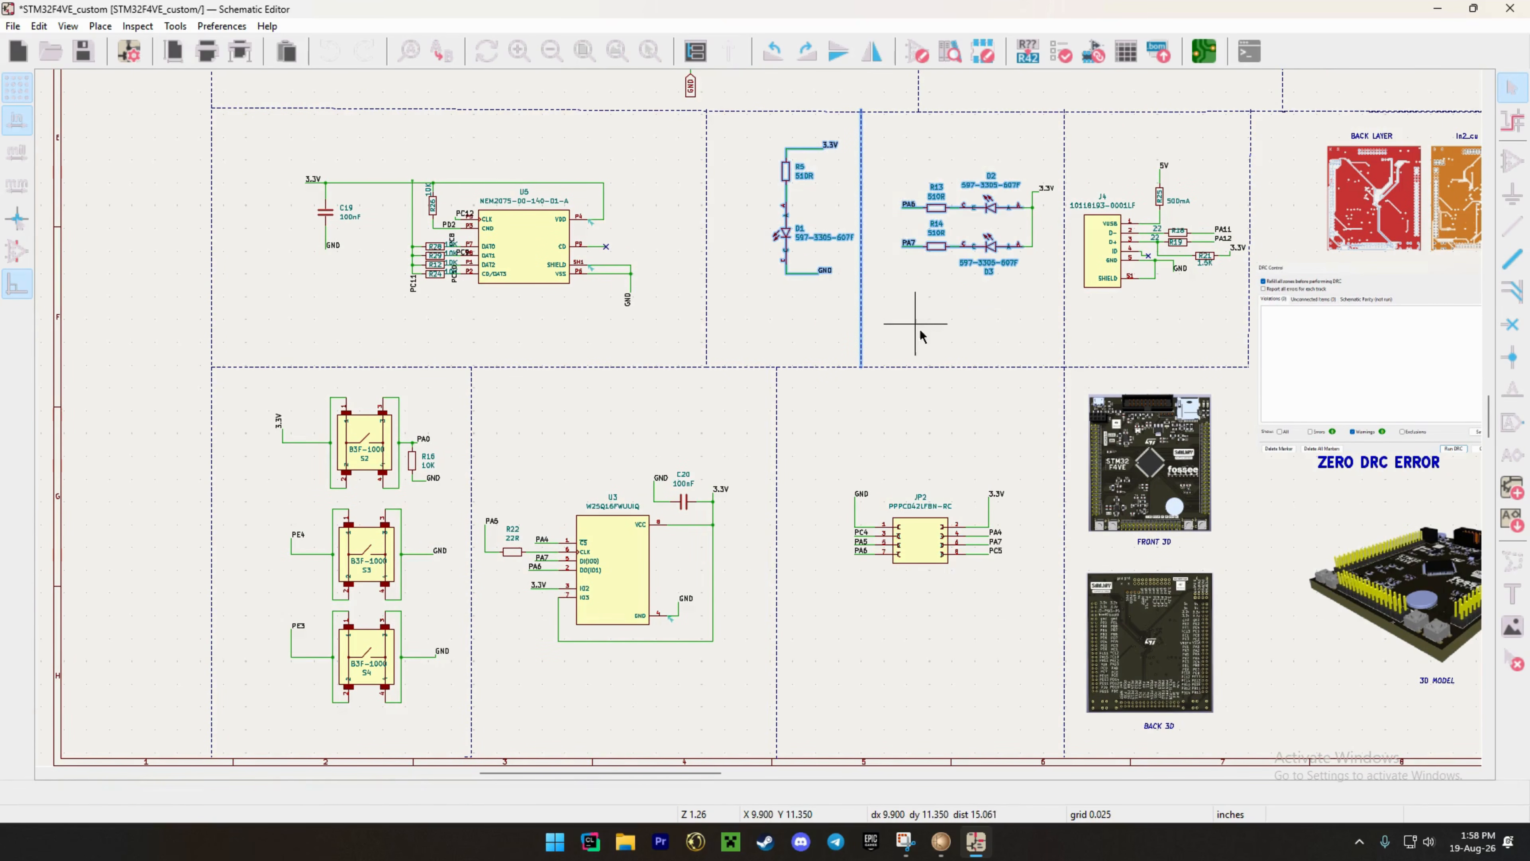
click(948, 346)
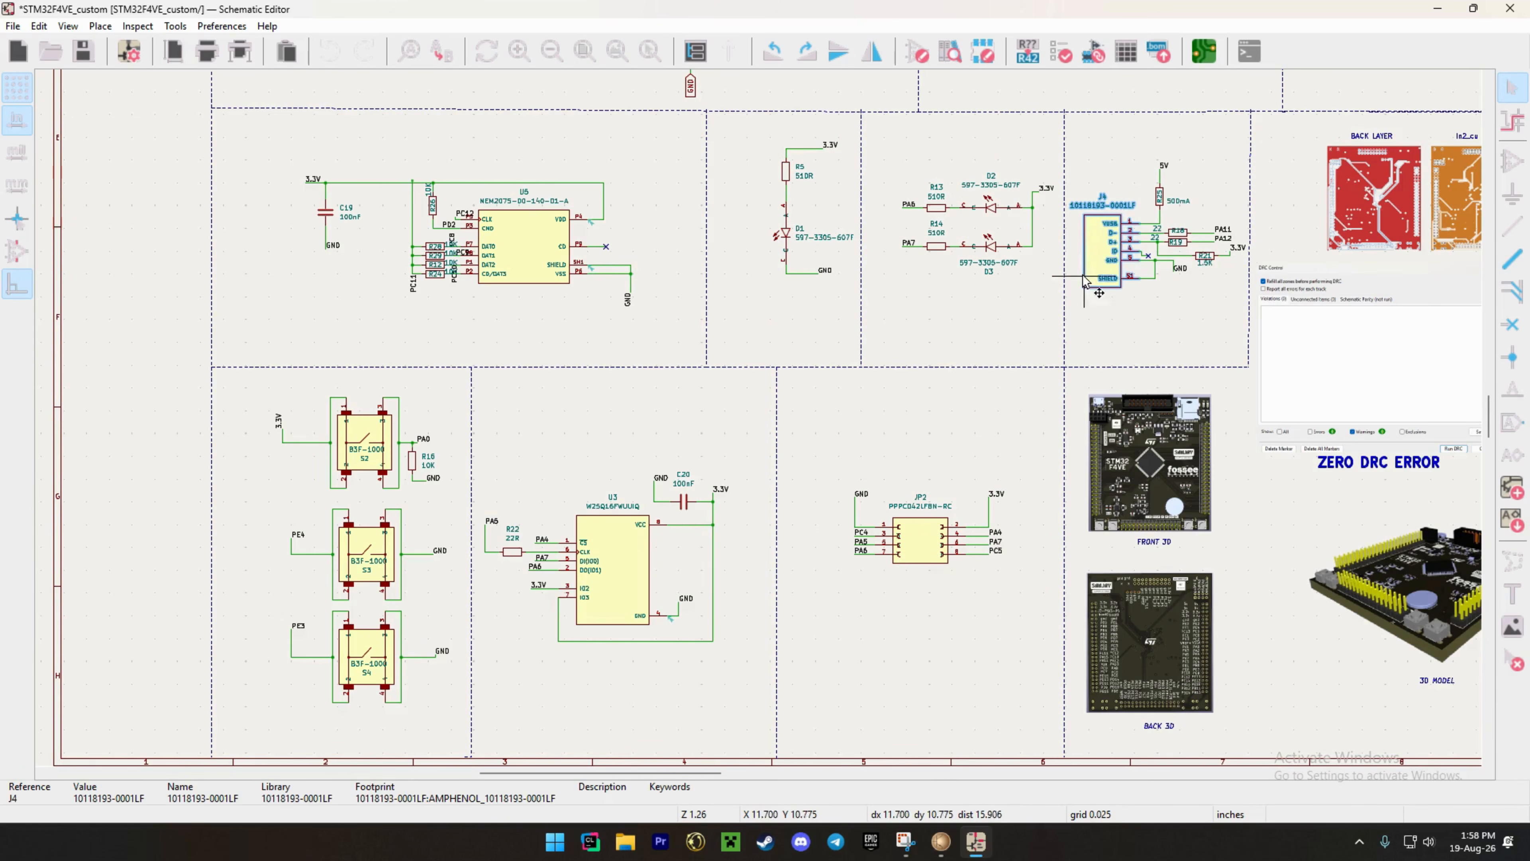
Examine the DRC and ERC result images on the sheet and return to the full schematic view.
middle_drag(1129, 330, 474, 388)
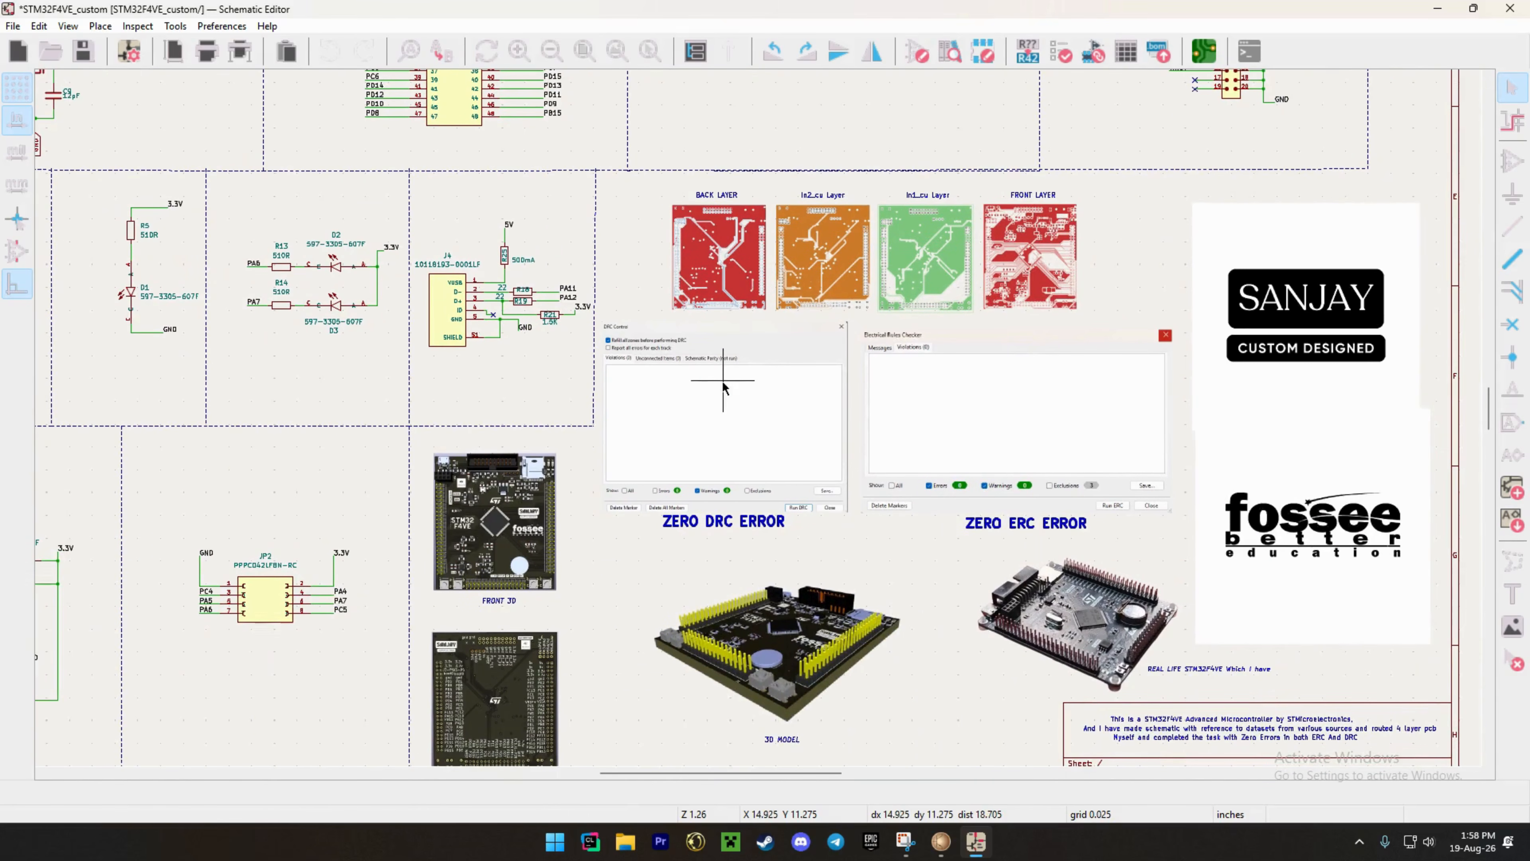
drag(642, 376, 1076, 439)
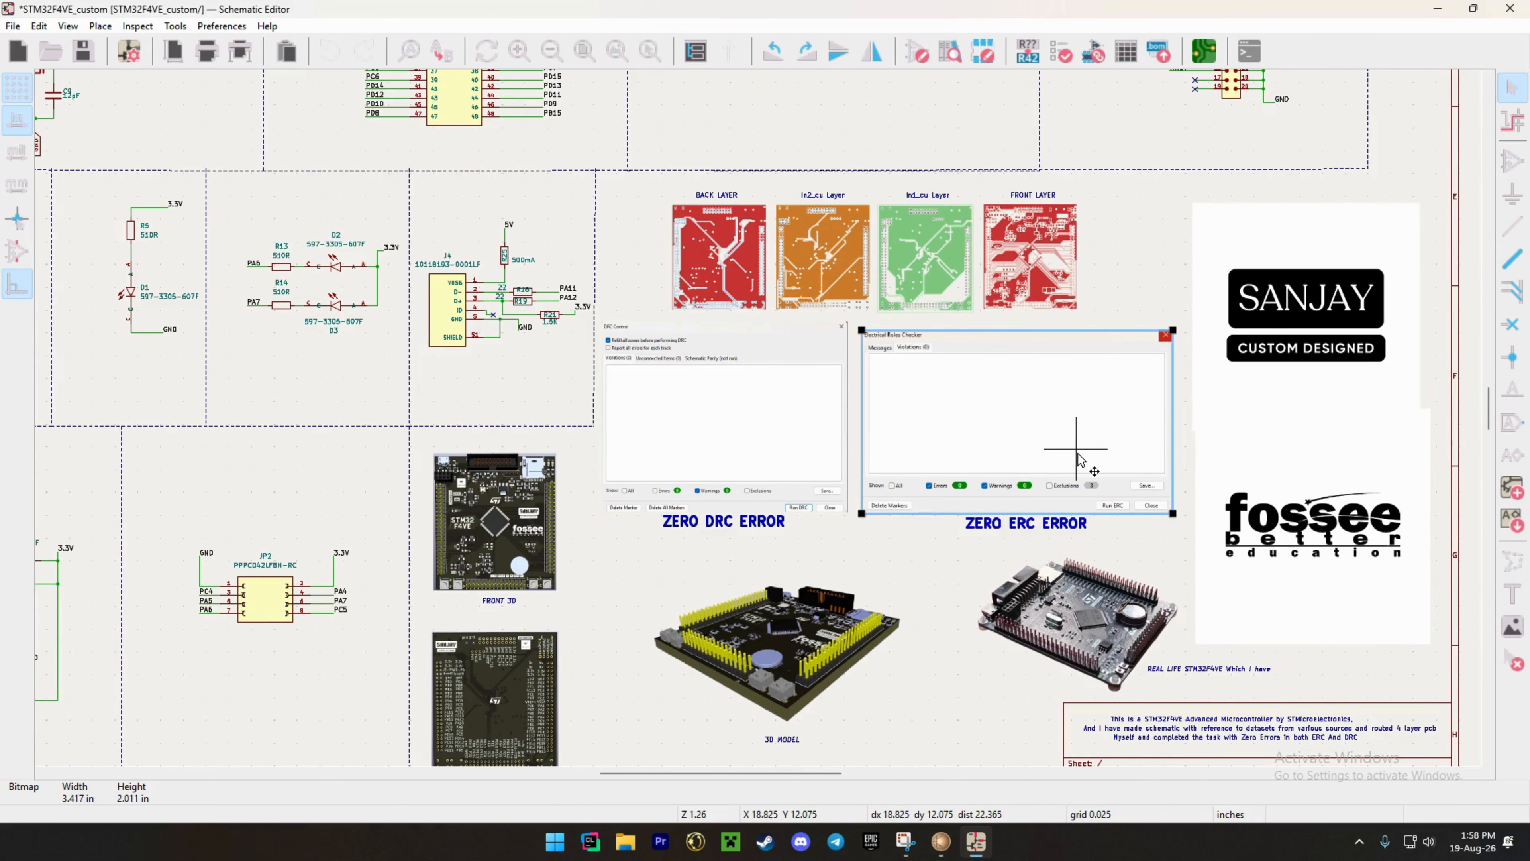
scroll(1082, 444, down, 2)
scroll(427, 344, down, 1)
middle_drag(700, 380, 810, 523)
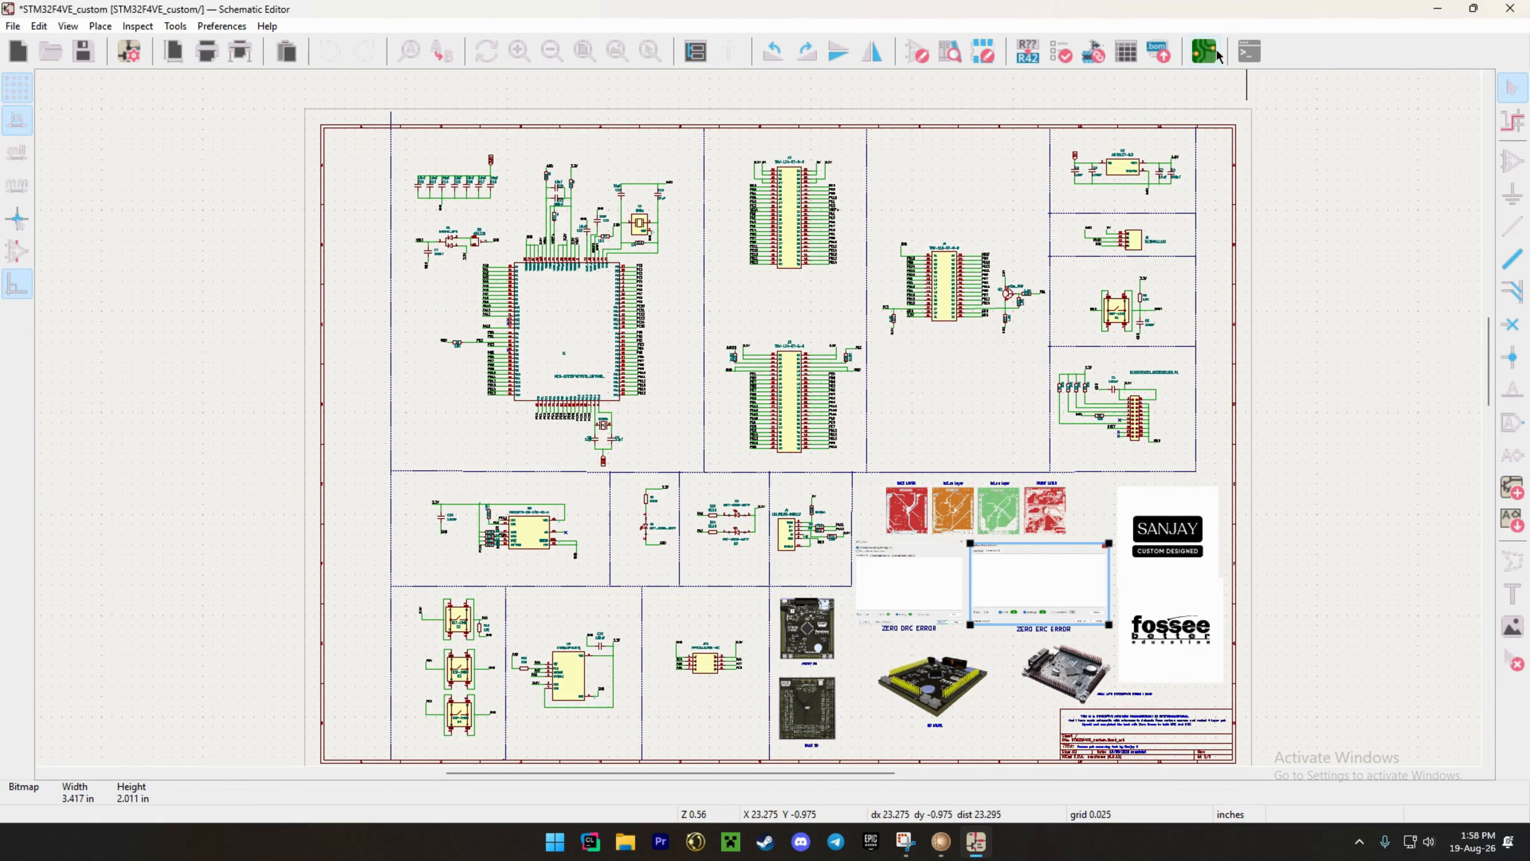
Open the project's board layout in the PCB Editor and view the whole board.
click(1207, 61)
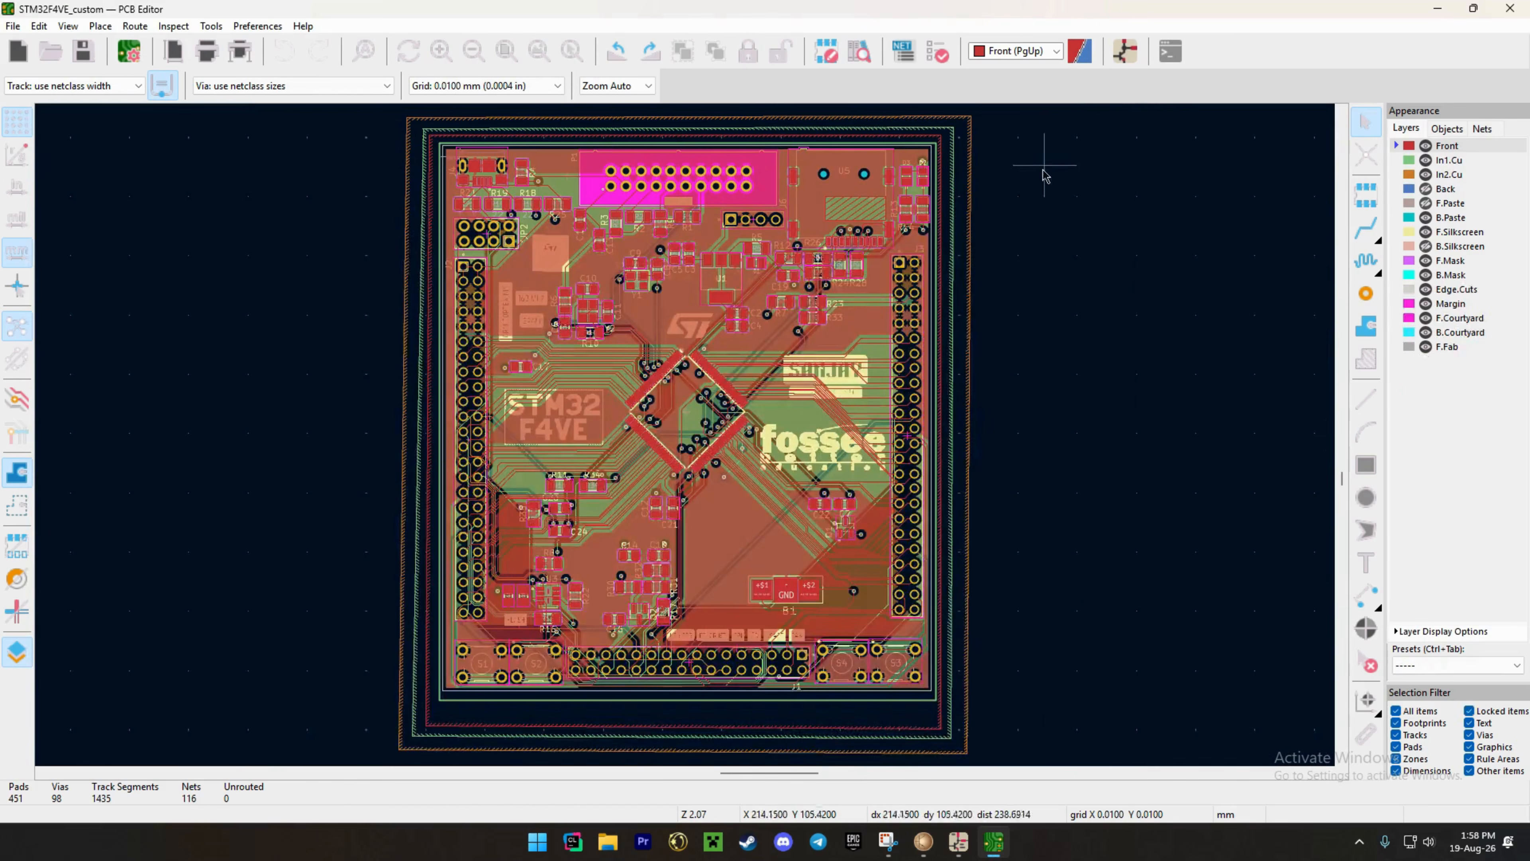
scroll(822, 211, down, 3)
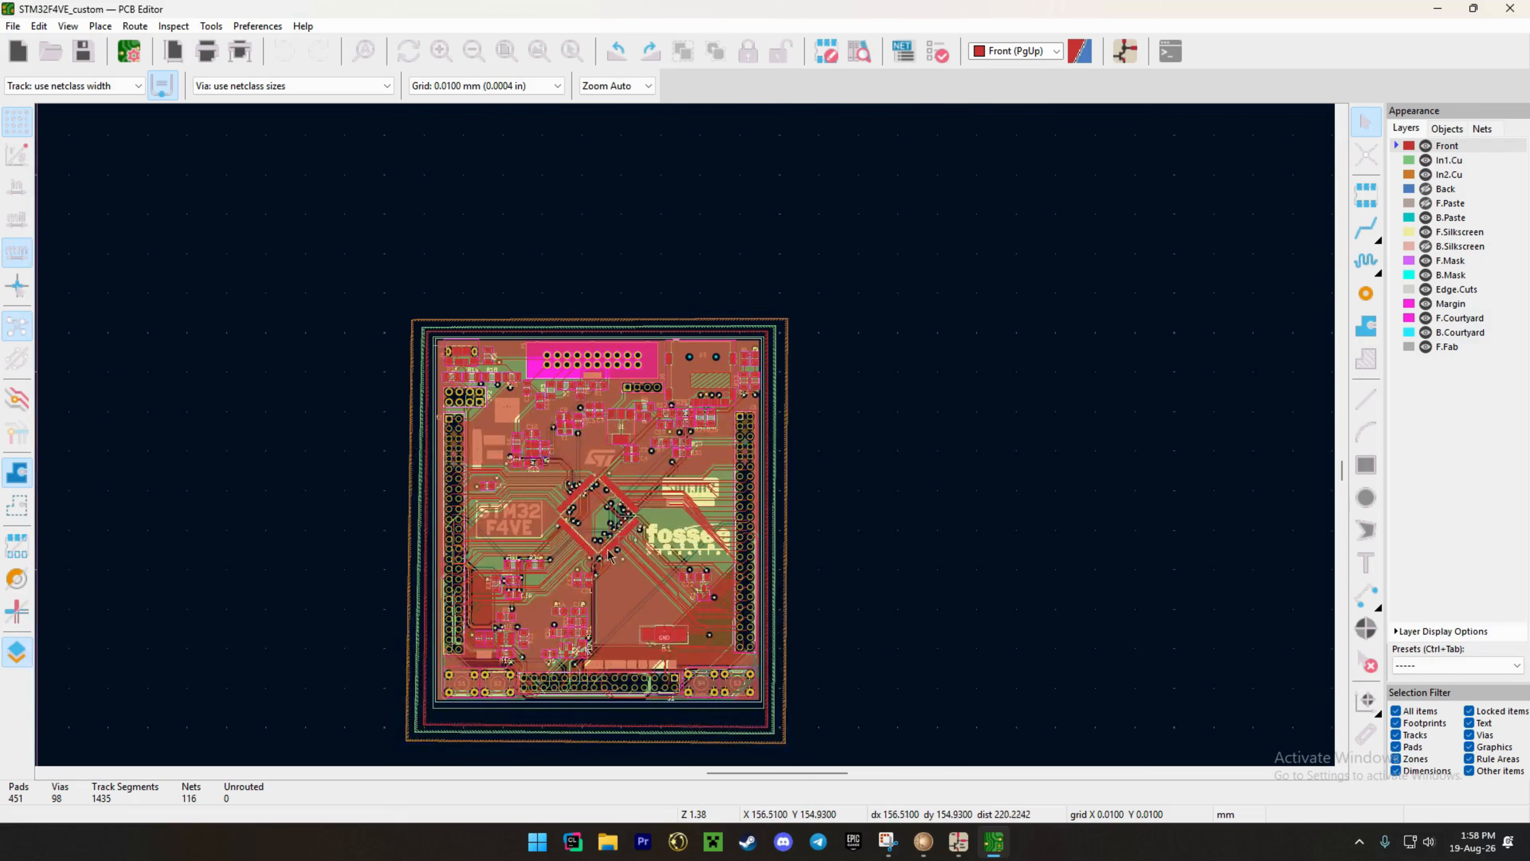
drag(1049, 192, 313, 663)
click(314, 663)
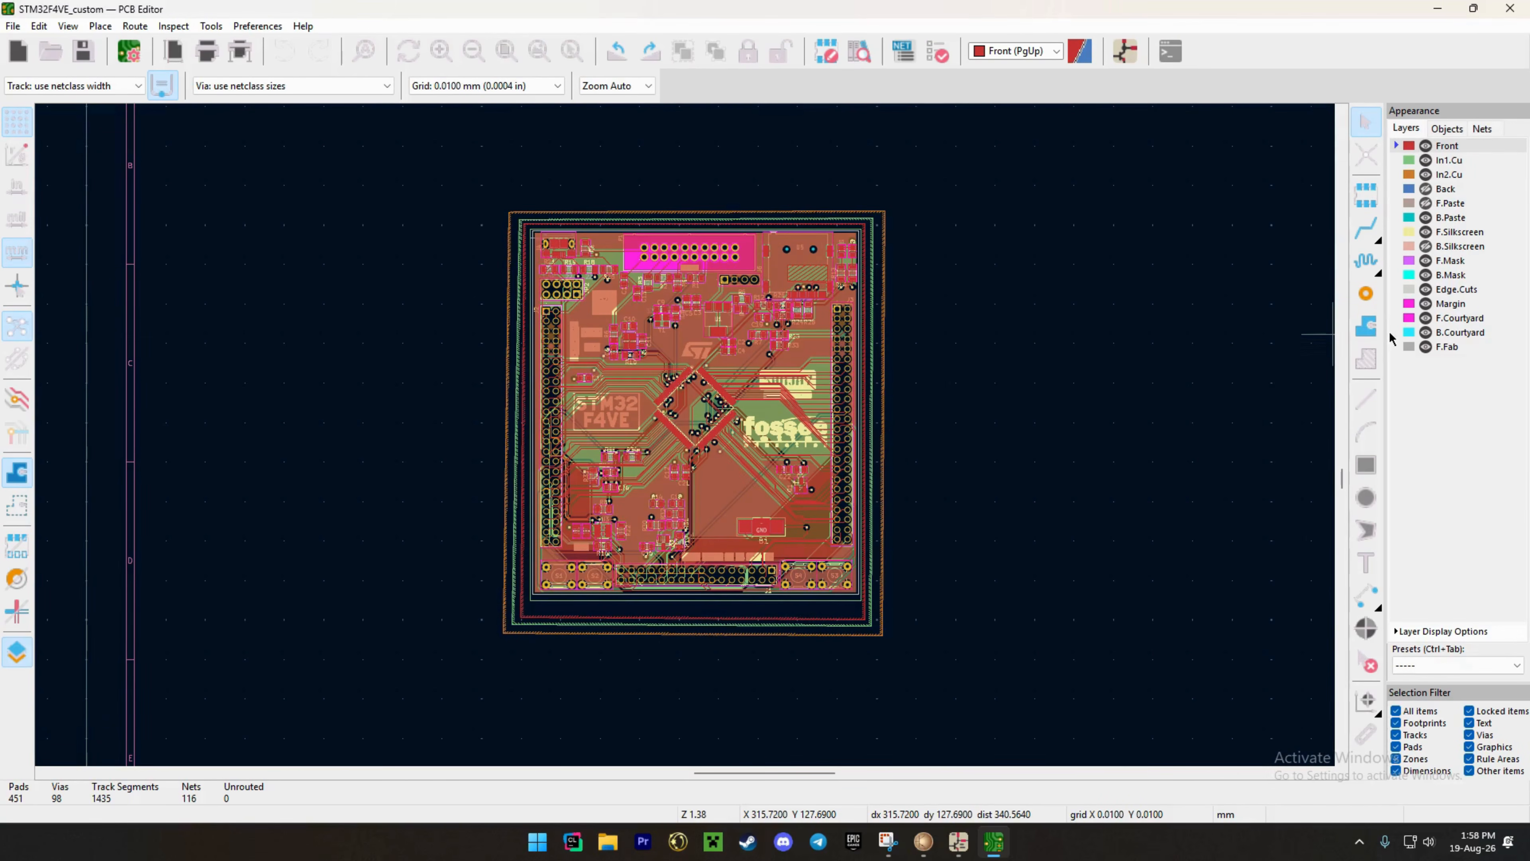
Widen the layer appearance area, show the Back copper layer and examine the board's routing.
drag(1220, 350, 1110, 362)
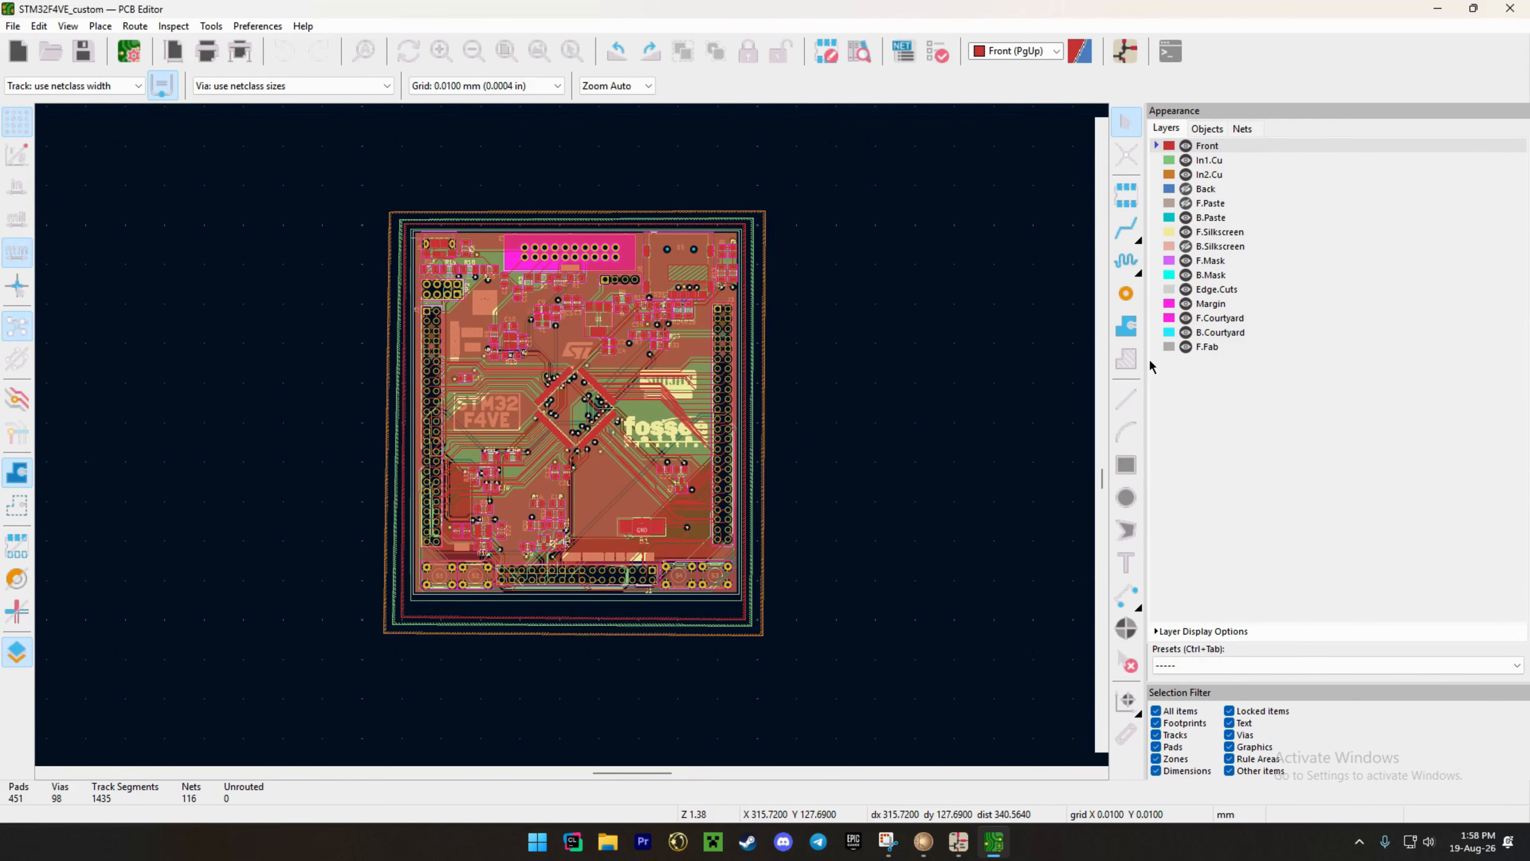
middle_drag(879, 415, 902, 401)
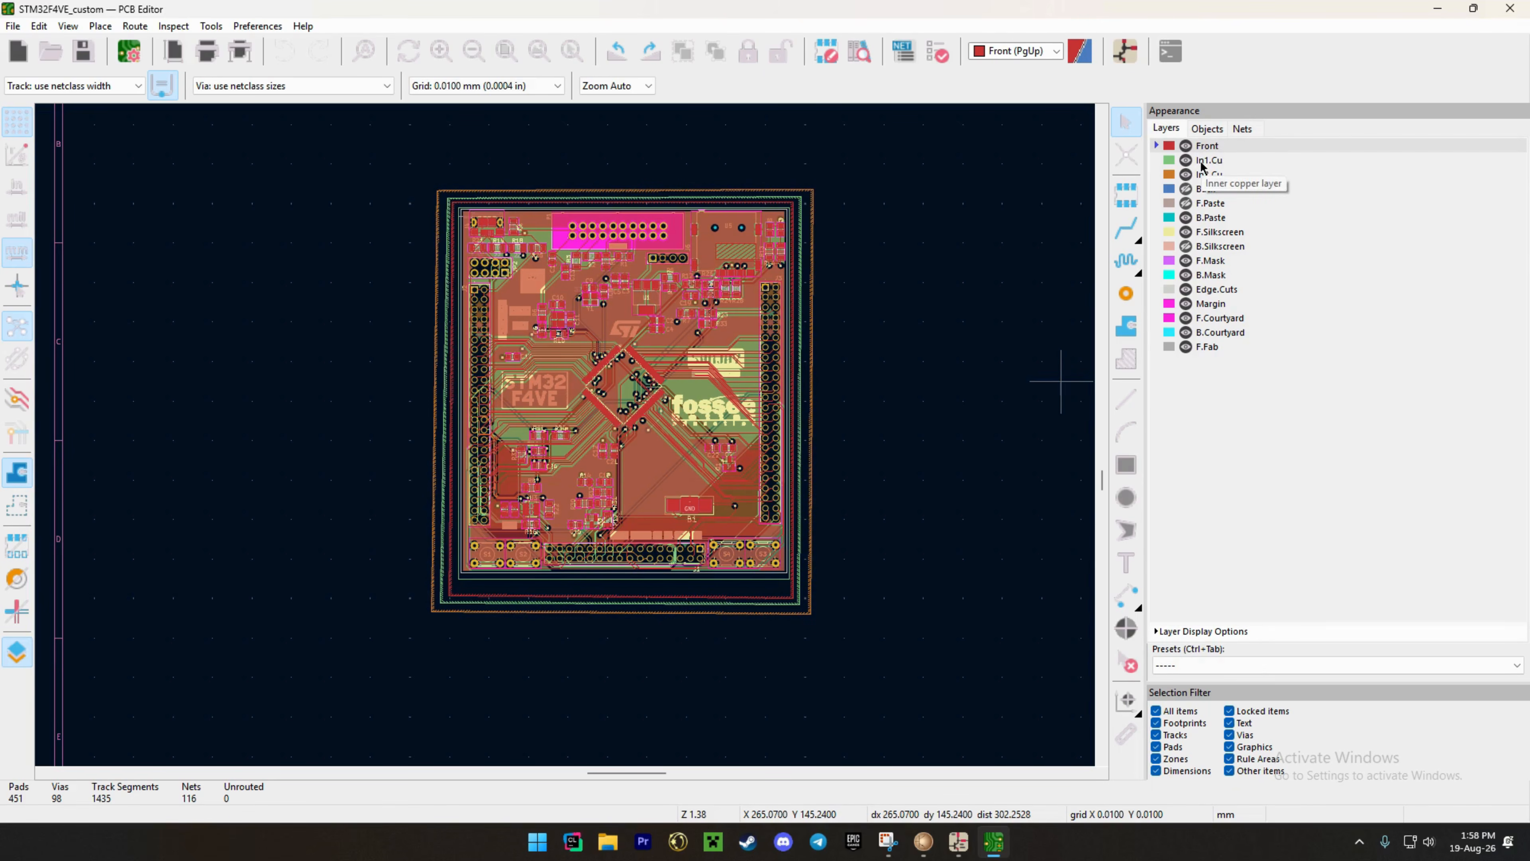
click(1187, 189)
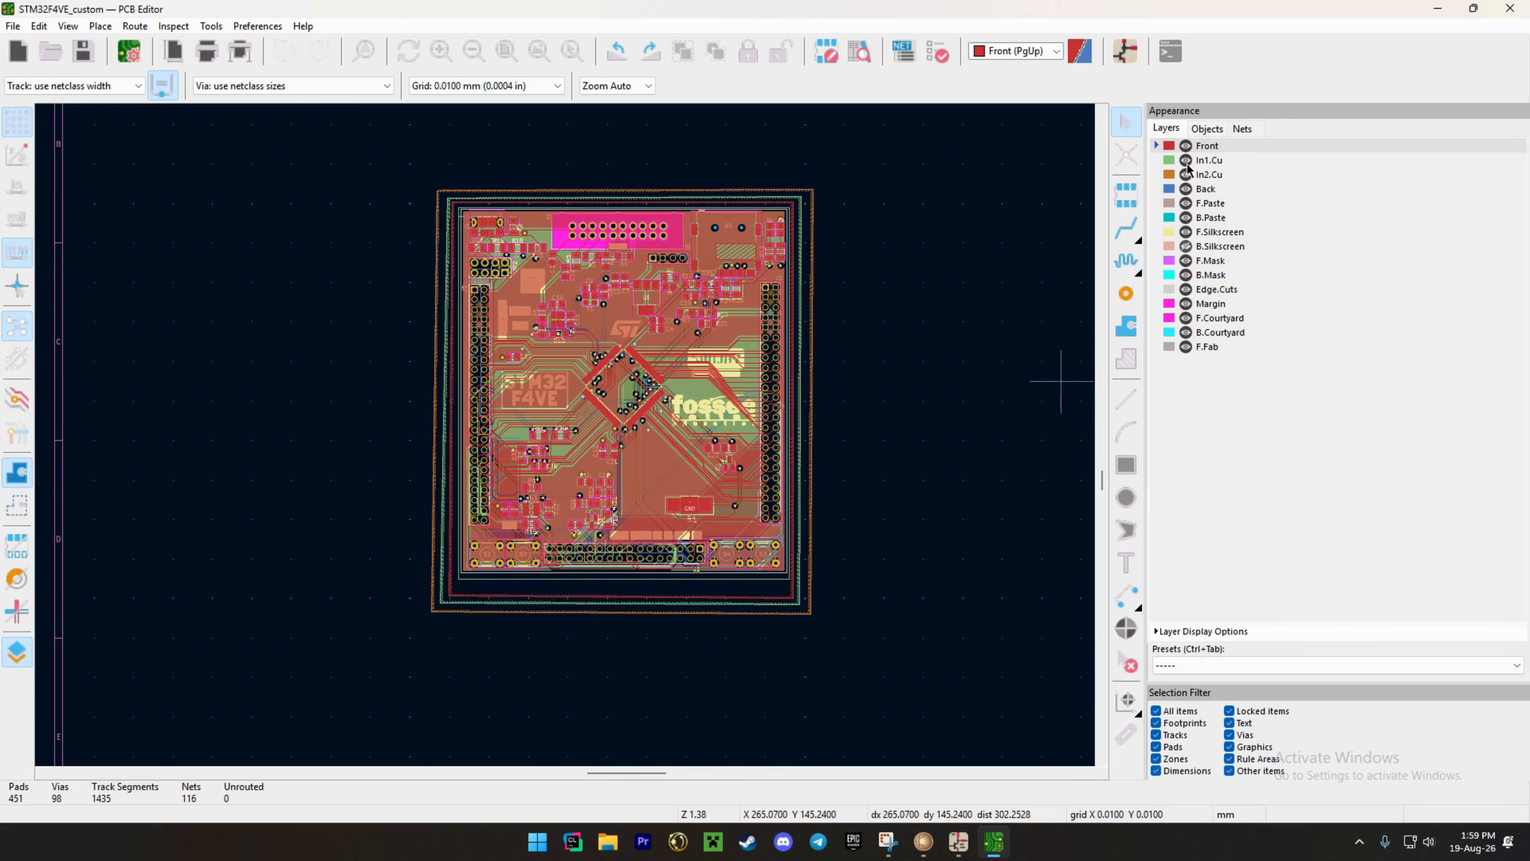
scroll(584, 435, up, 4)
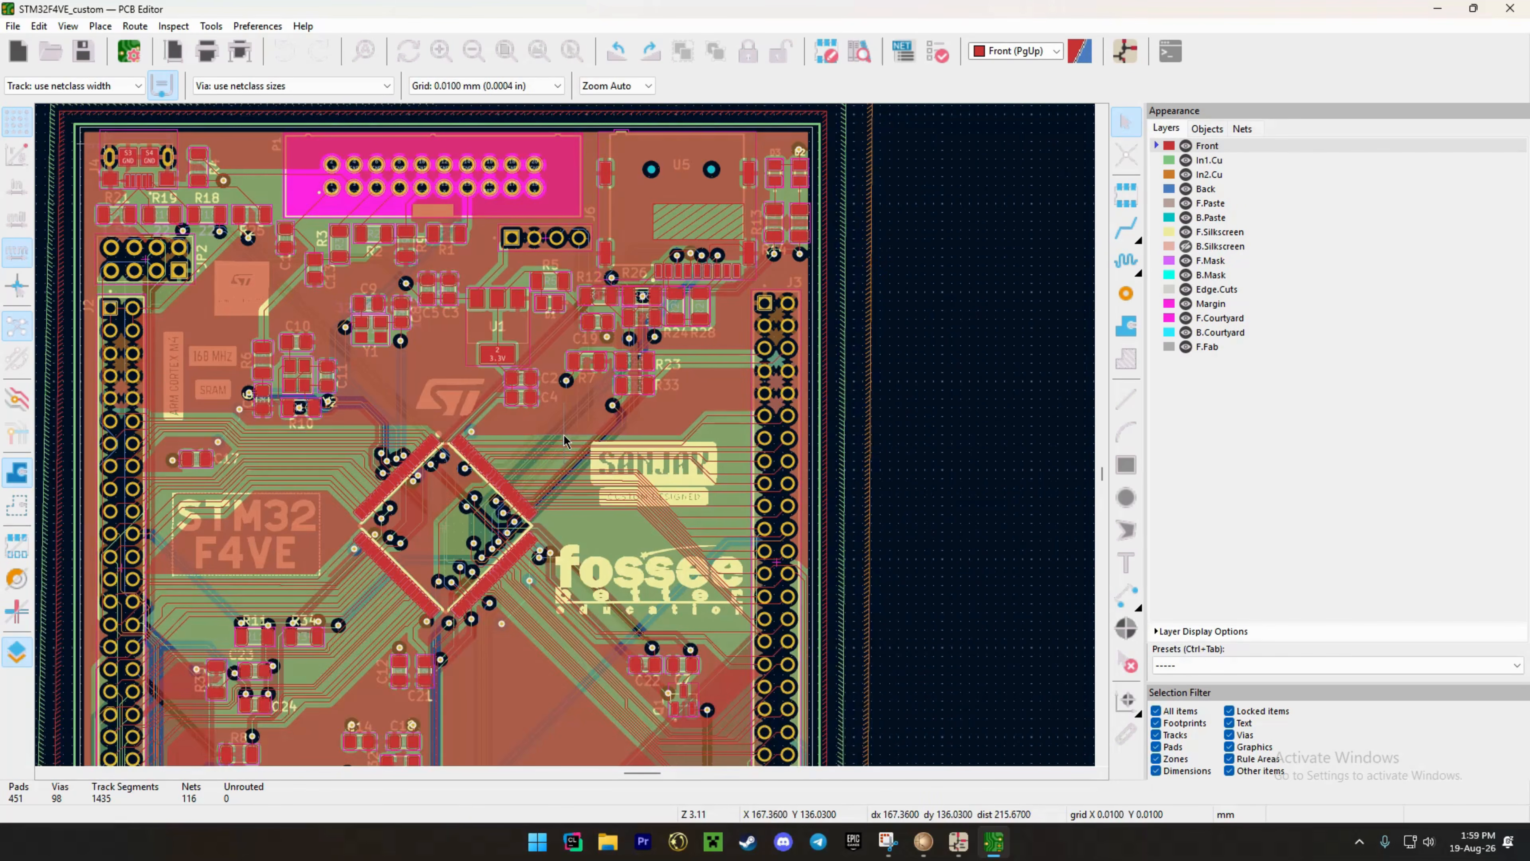
scroll(608, 420, down, 2)
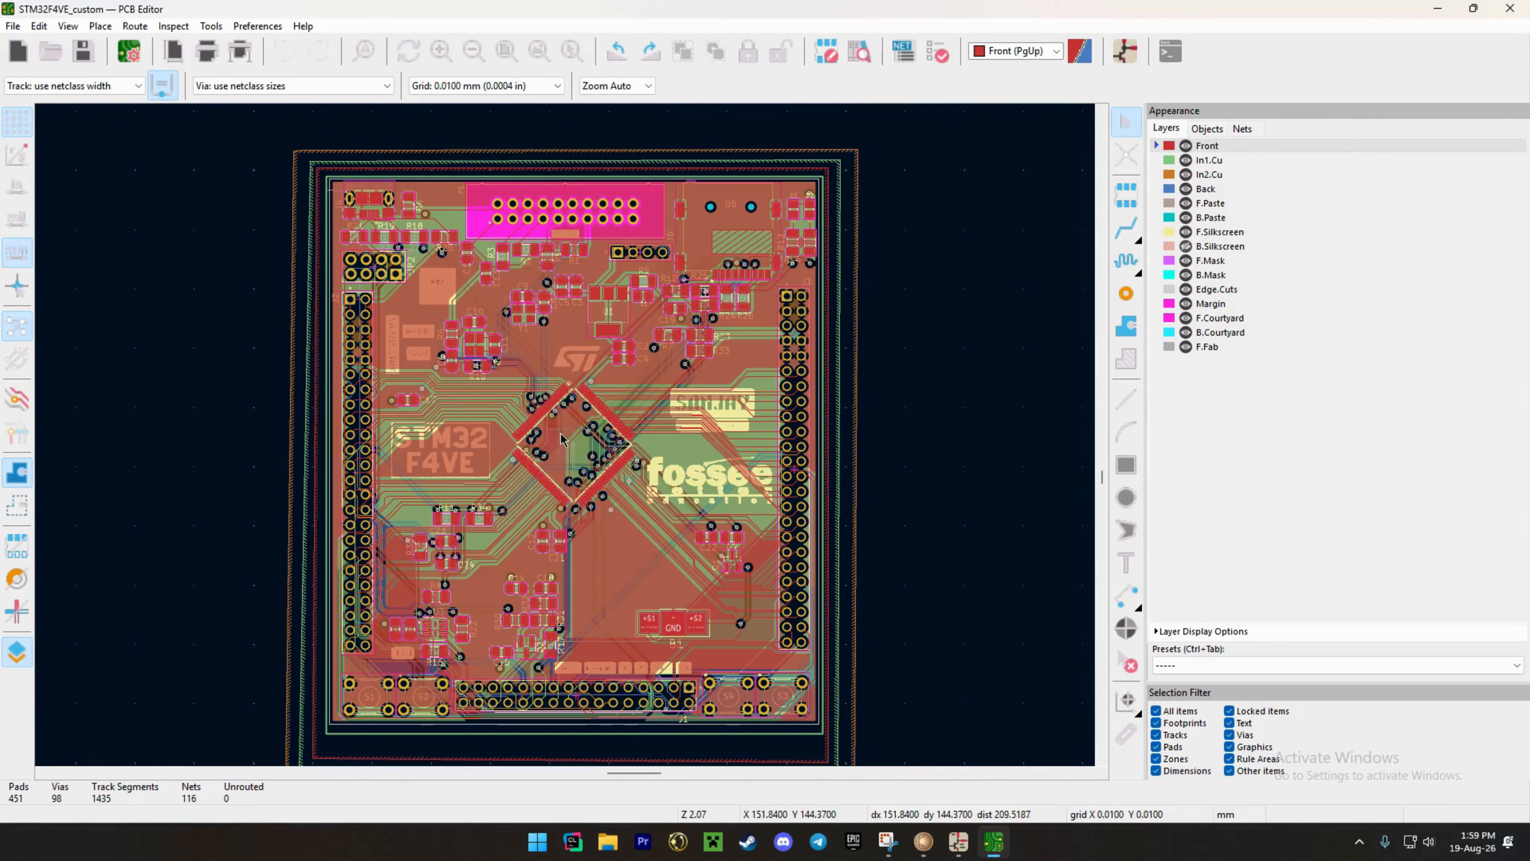
Hide the In1.Cu, In2.Cu, Back and F.Silkscreen layers and examine the Front copper routing without them.
middle_drag(497, 507, 479, 465)
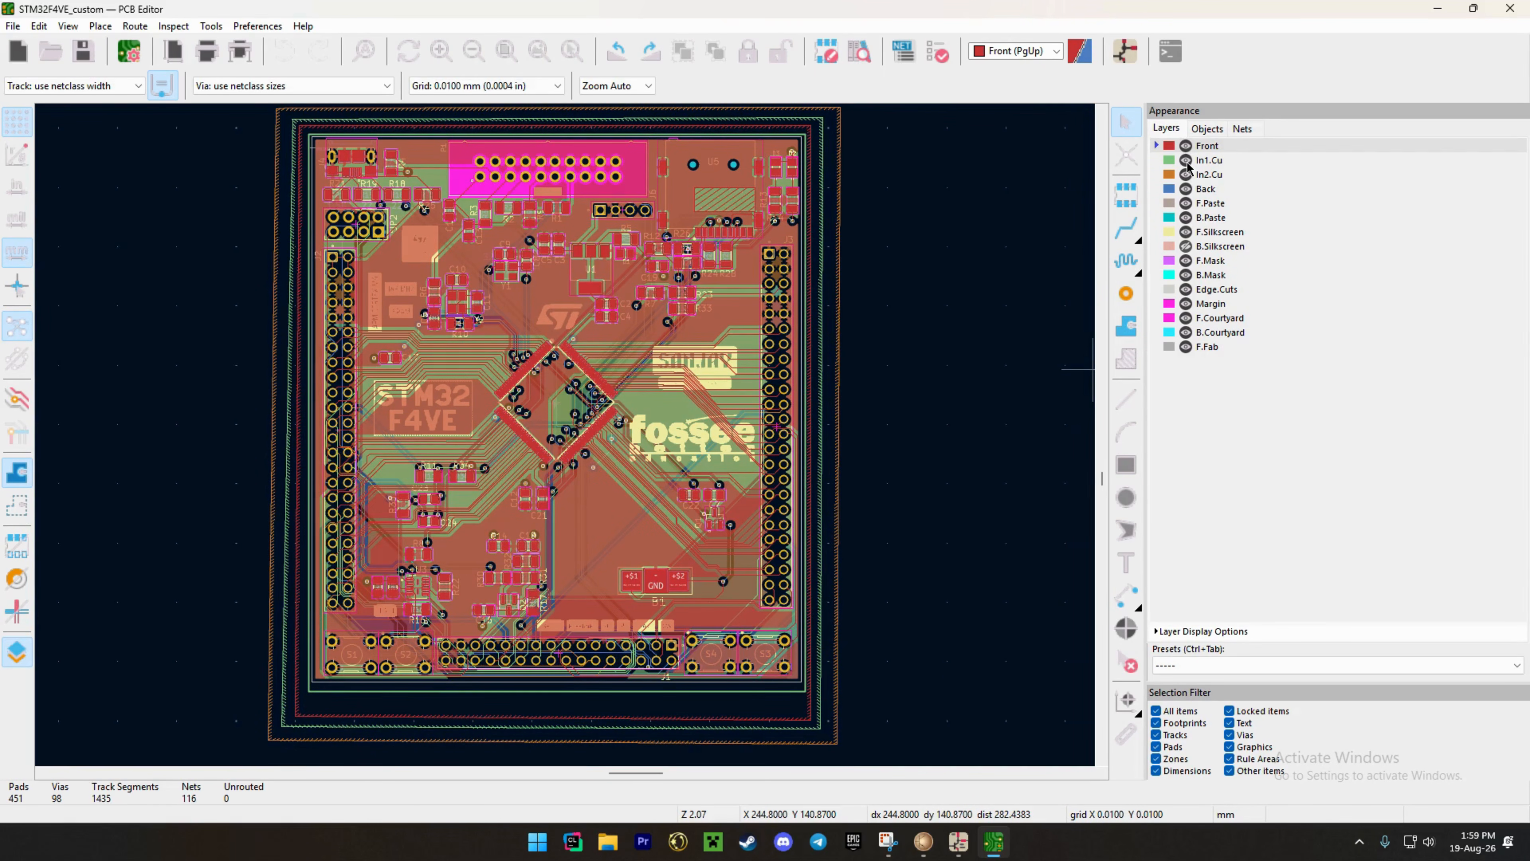
click(1187, 163)
click(1187, 184)
click(1186, 176)
click(1184, 193)
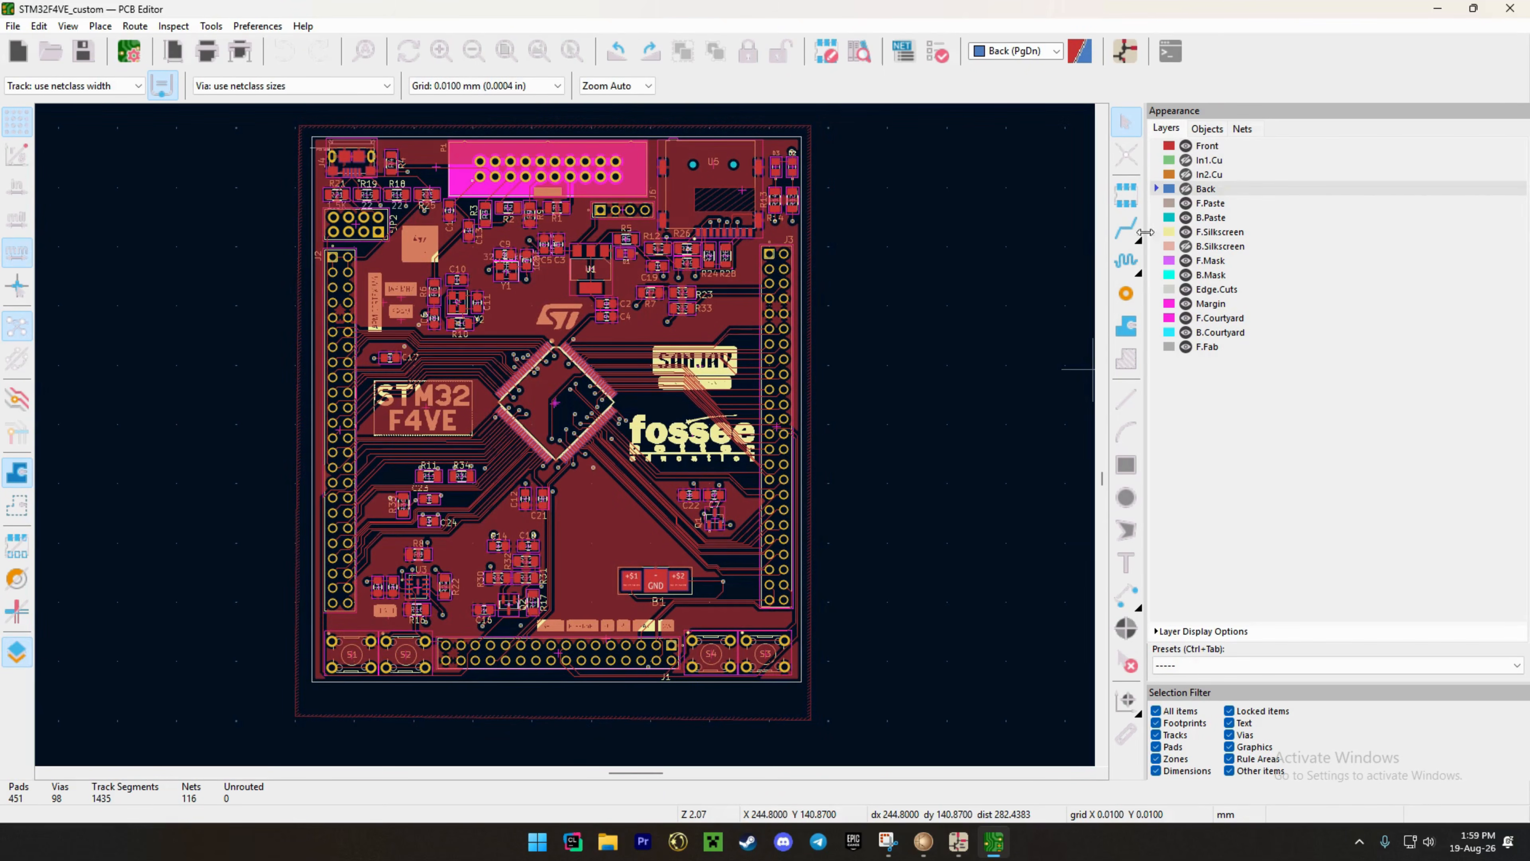
click(1184, 233)
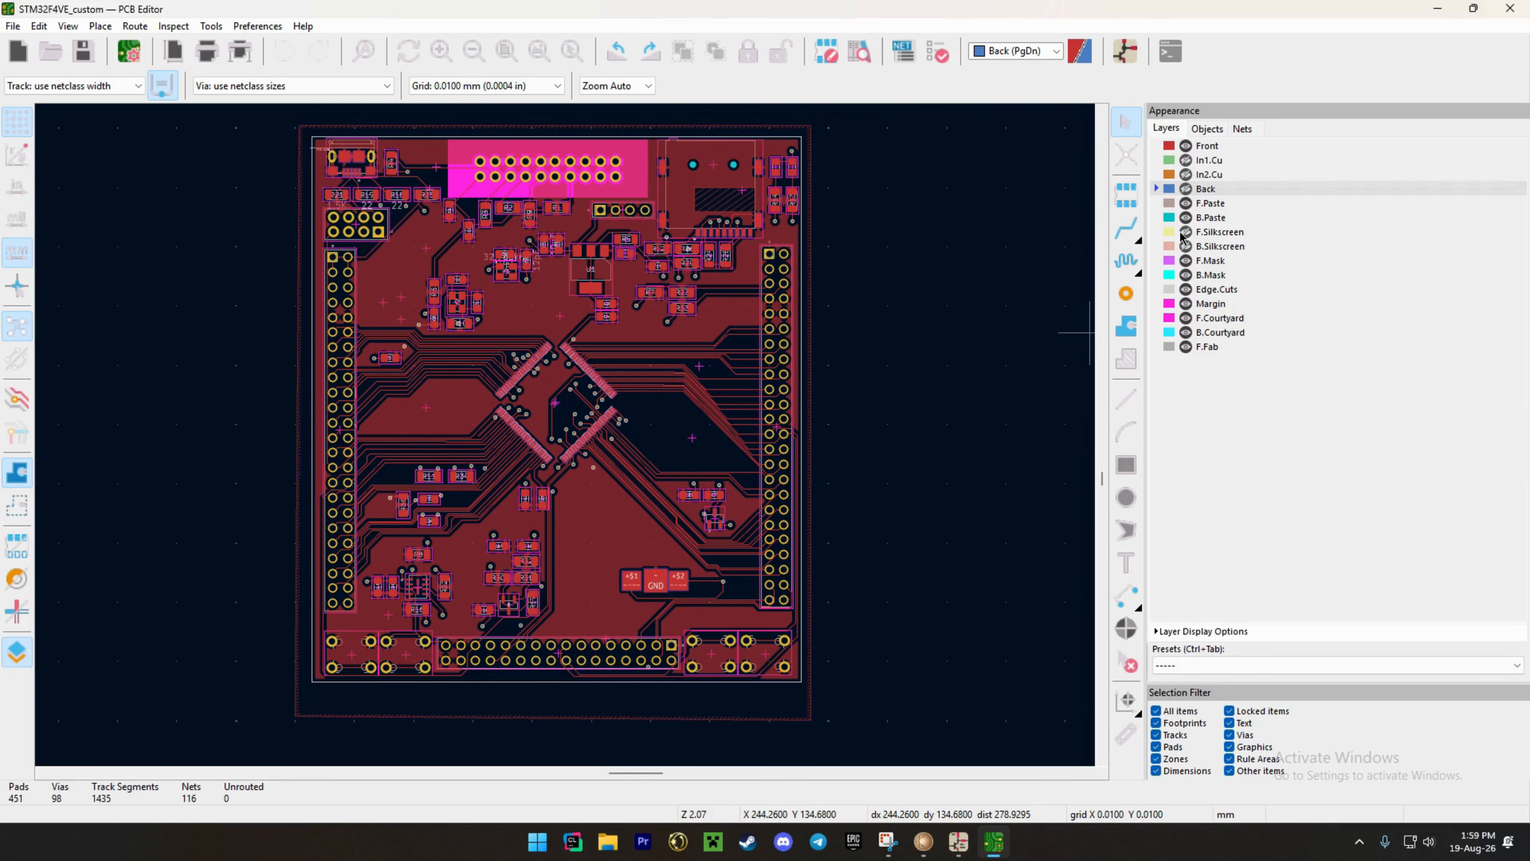
middle_drag(876, 374, 920, 378)
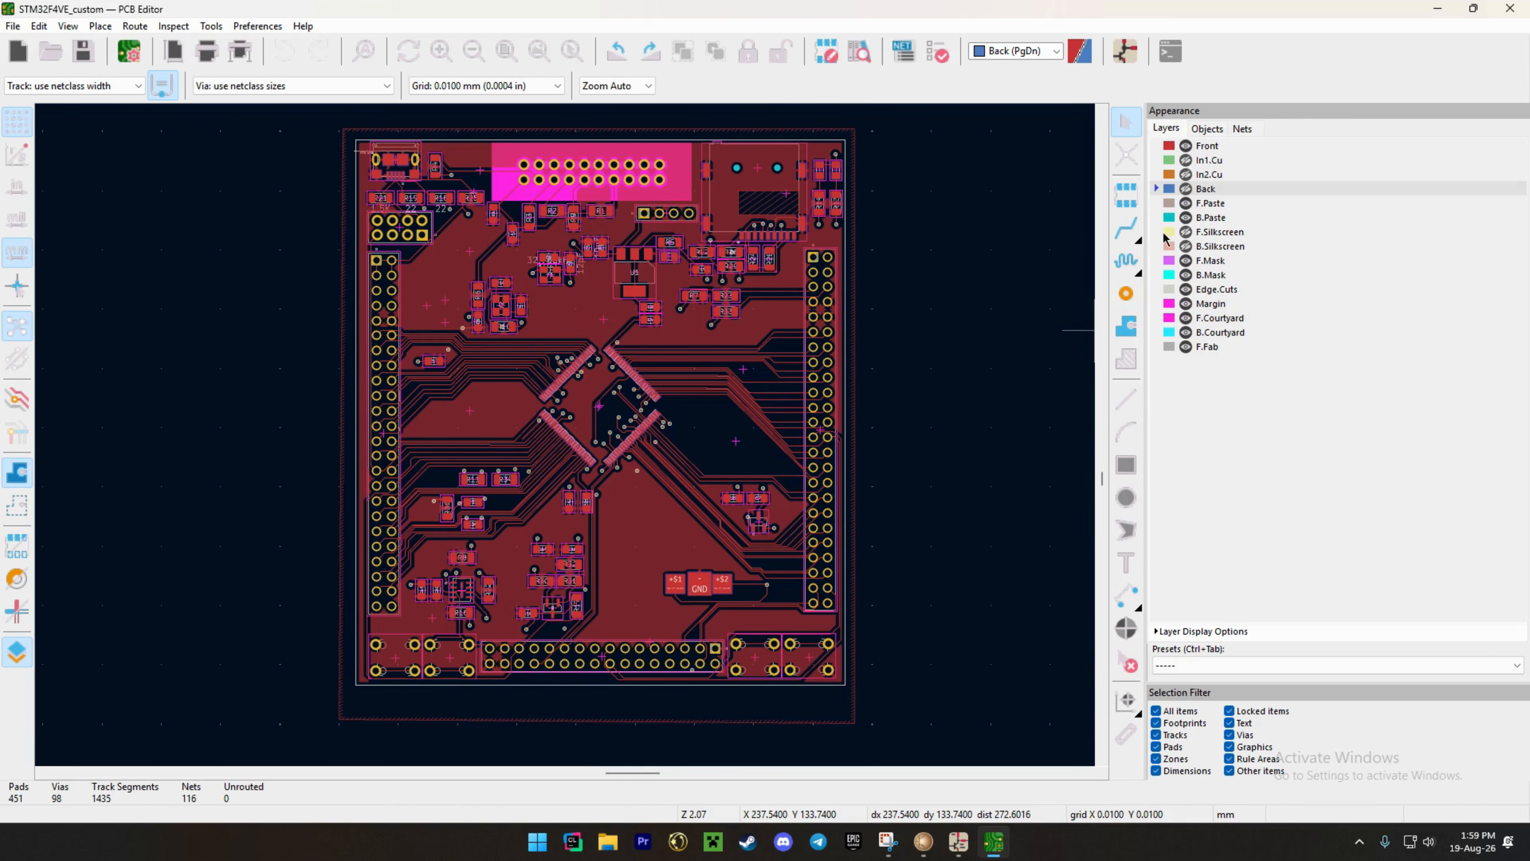
Hide the Front layer and view the In1.Cu, In2.Cu and Back copper layers one at a time.
click(1185, 148)
click(1186, 161)
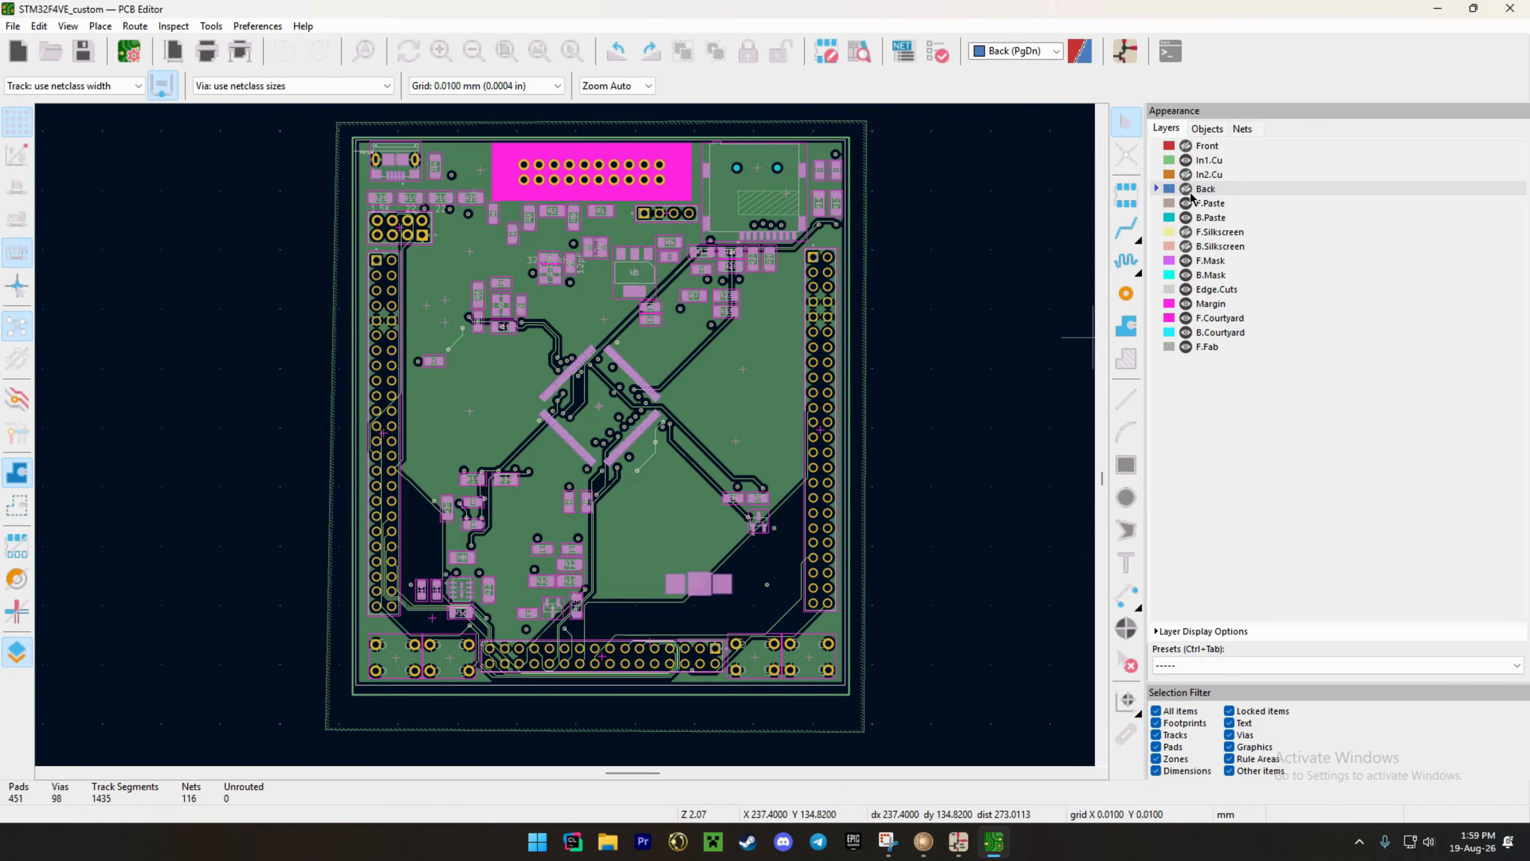
click(1186, 160)
click(1186, 176)
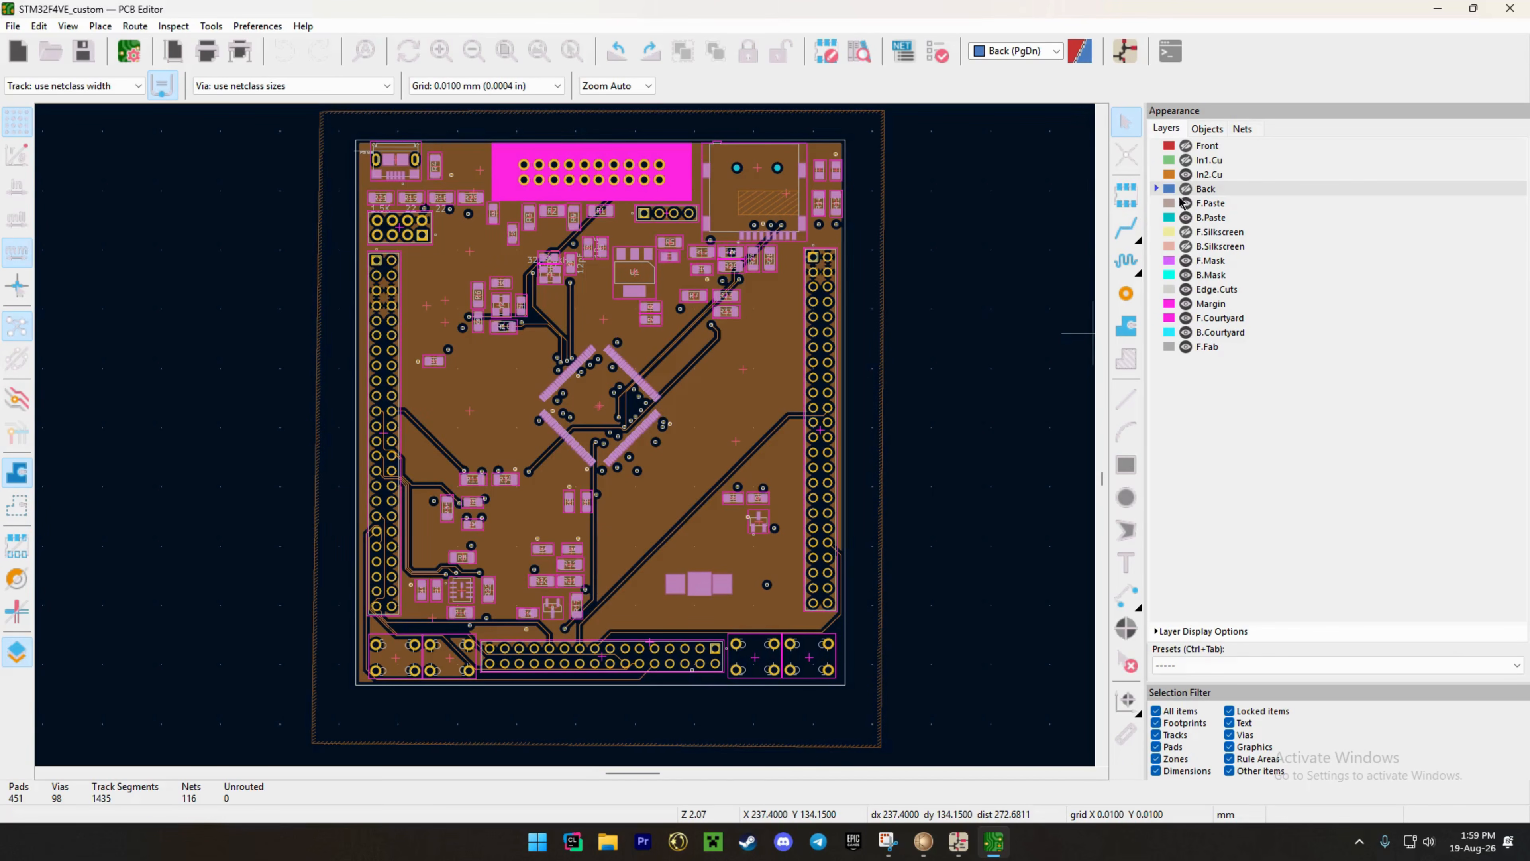
click(1186, 189)
click(1187, 204)
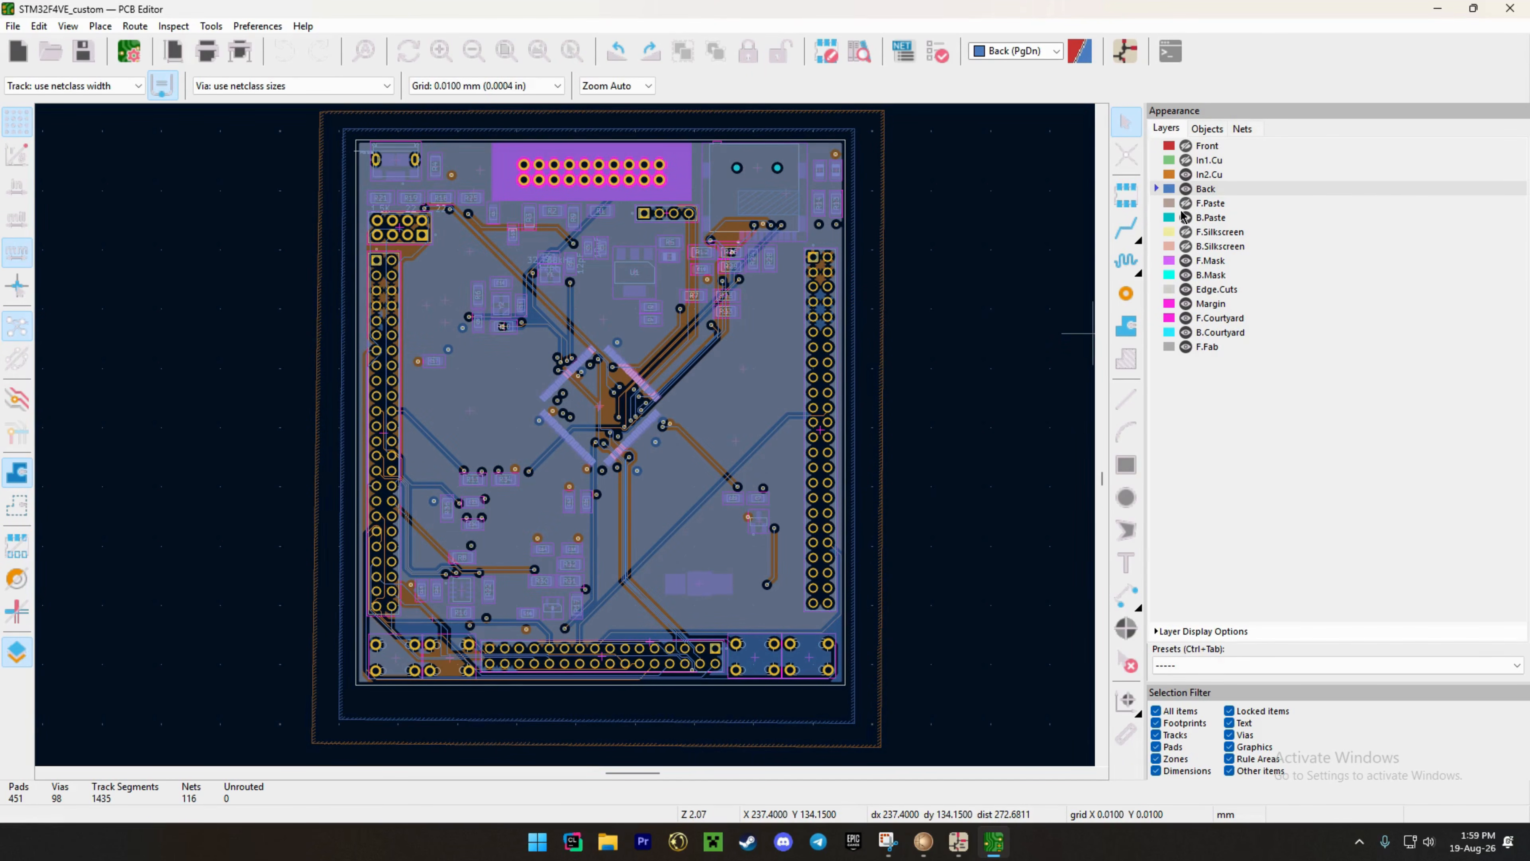
click(1185, 175)
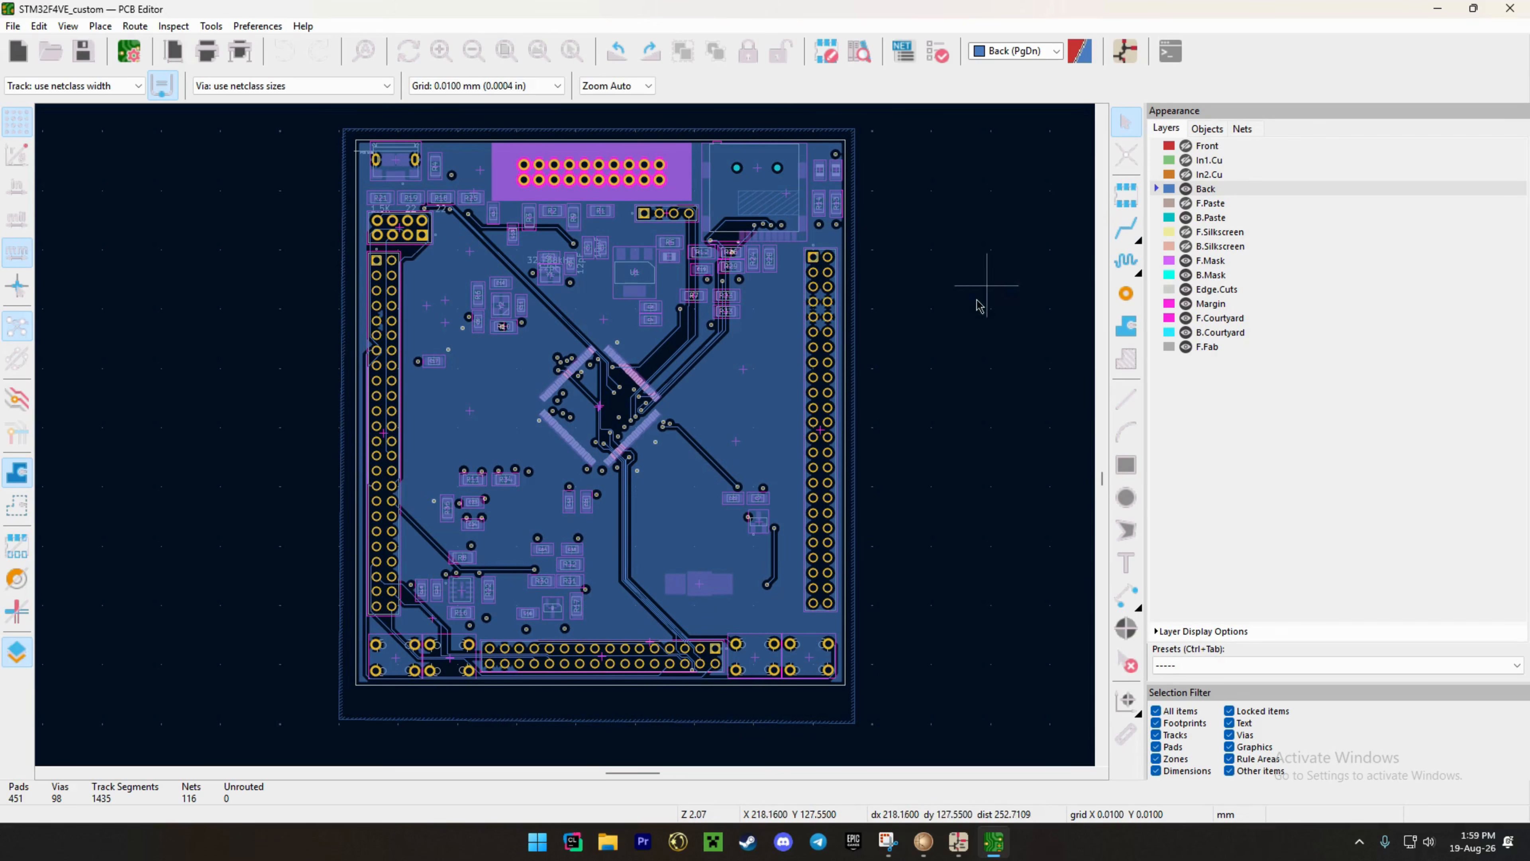
Make all four copper layers visible again, set Front as the active layer and view the whole board.
click(1186, 188)
click(1186, 174)
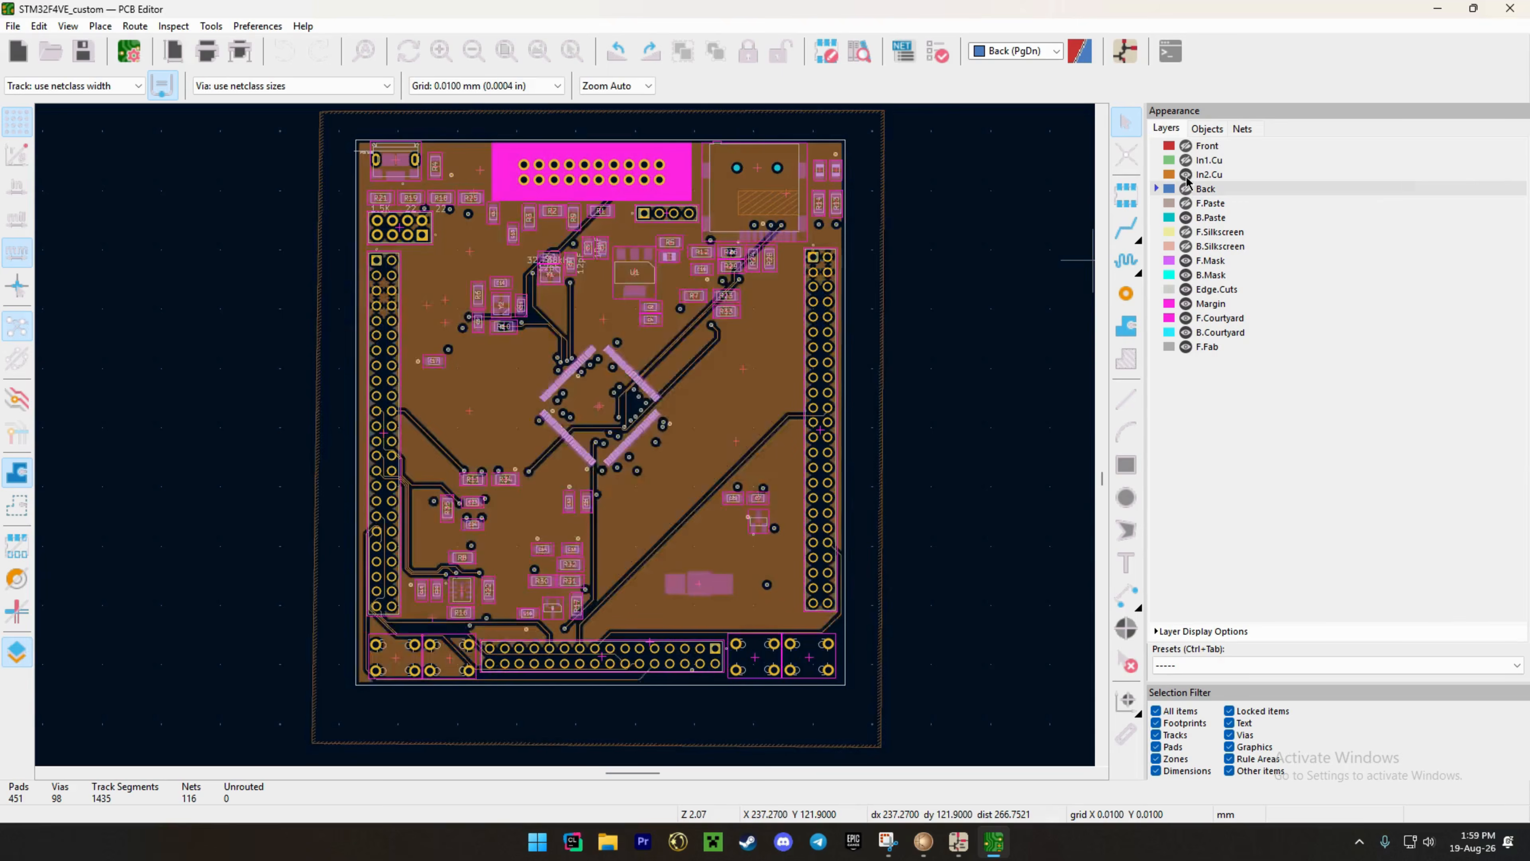
click(1187, 160)
click(1186, 146)
click(1186, 190)
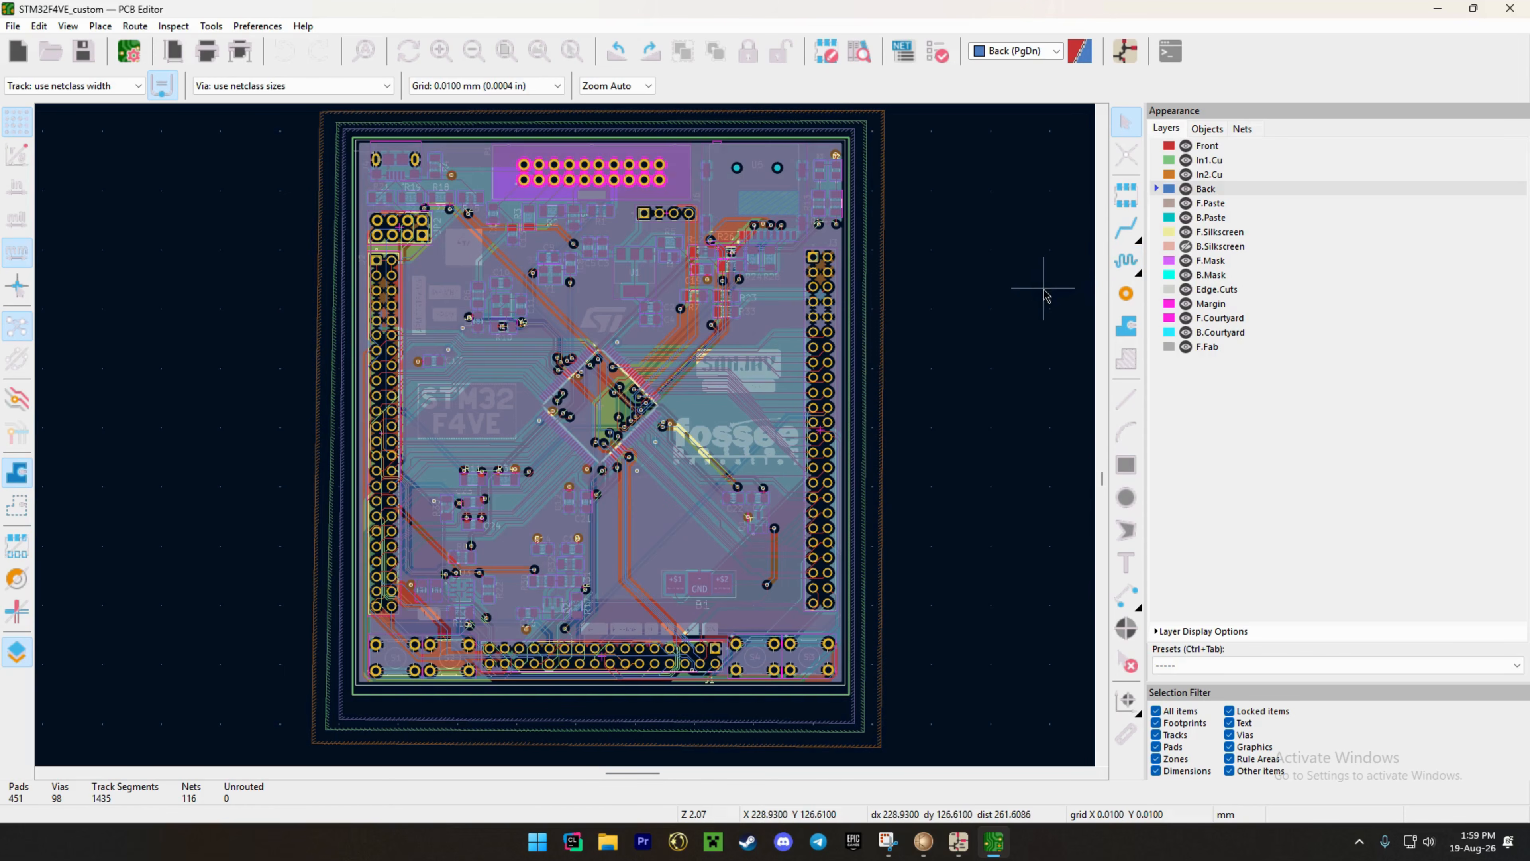
key(Page_Up)
scroll(975, 398, down, 2)
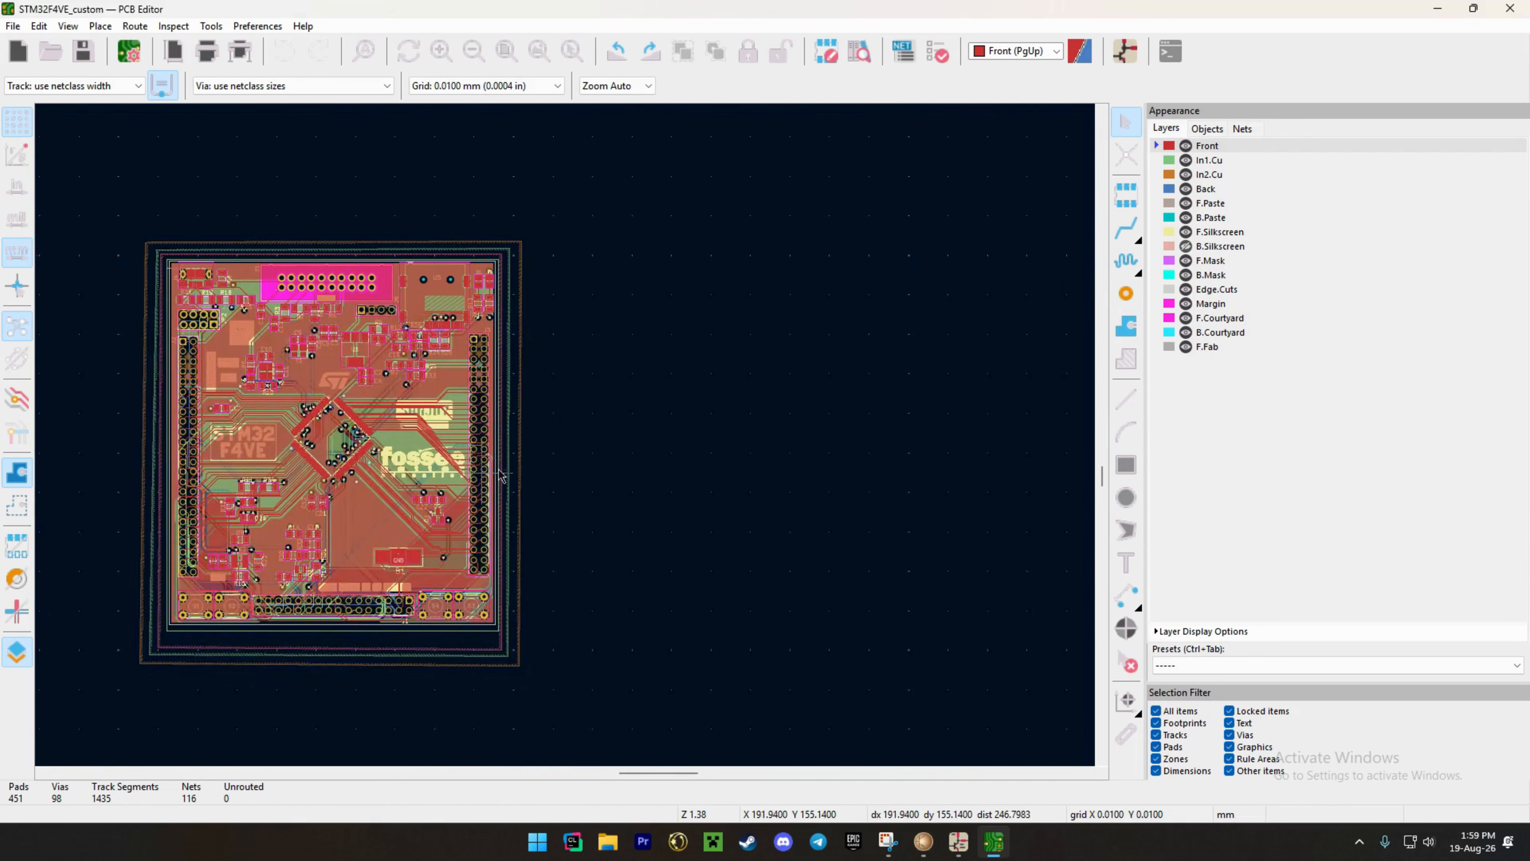
drag(266, 173, 874, 669)
click(873, 665)
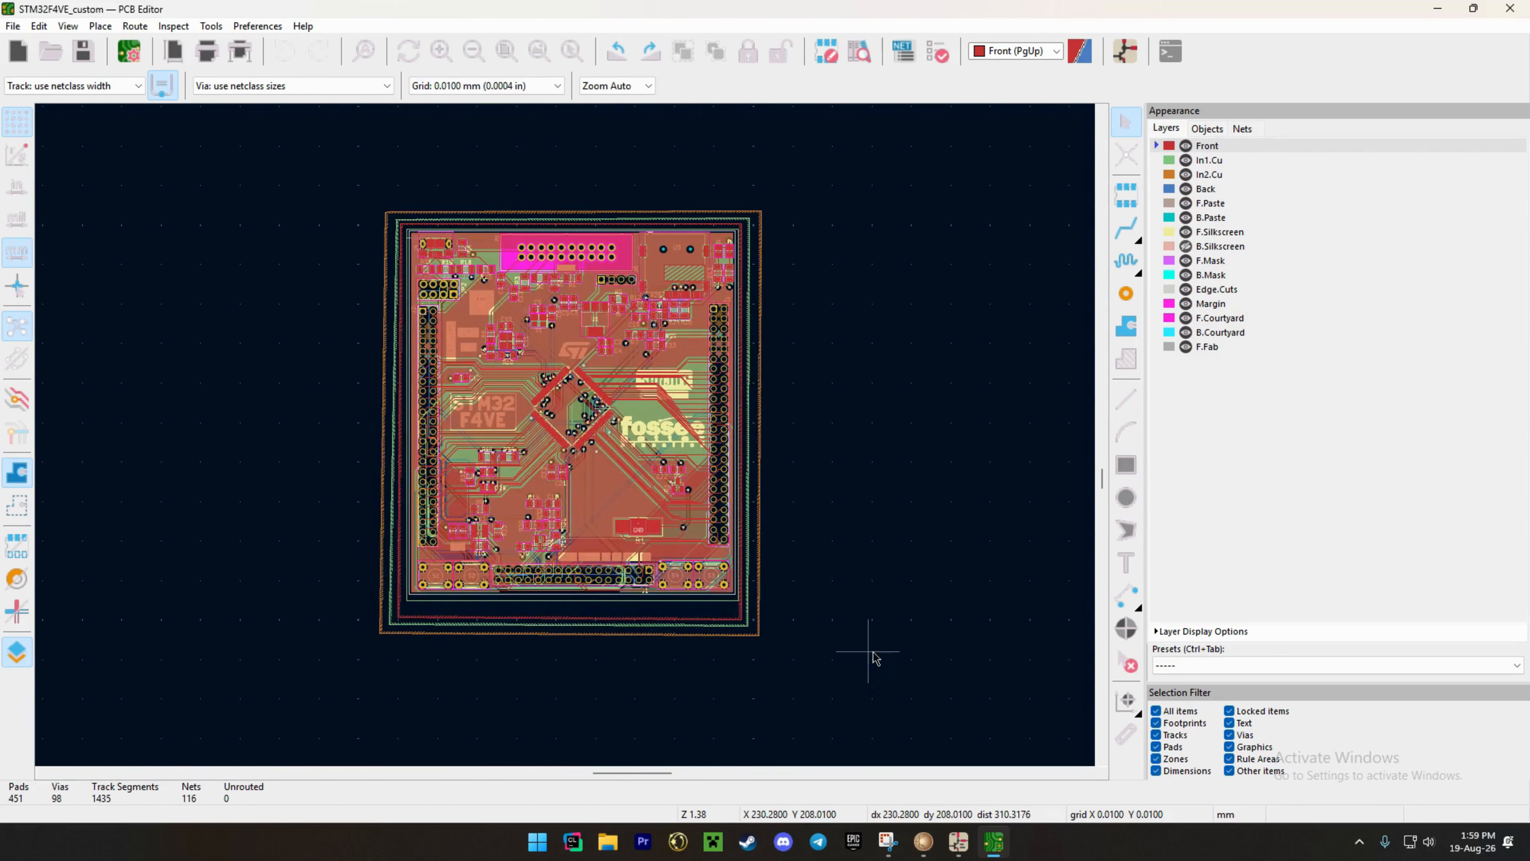
Run the design rules check on the board and close its results.
click(937, 59)
click(481, 464)
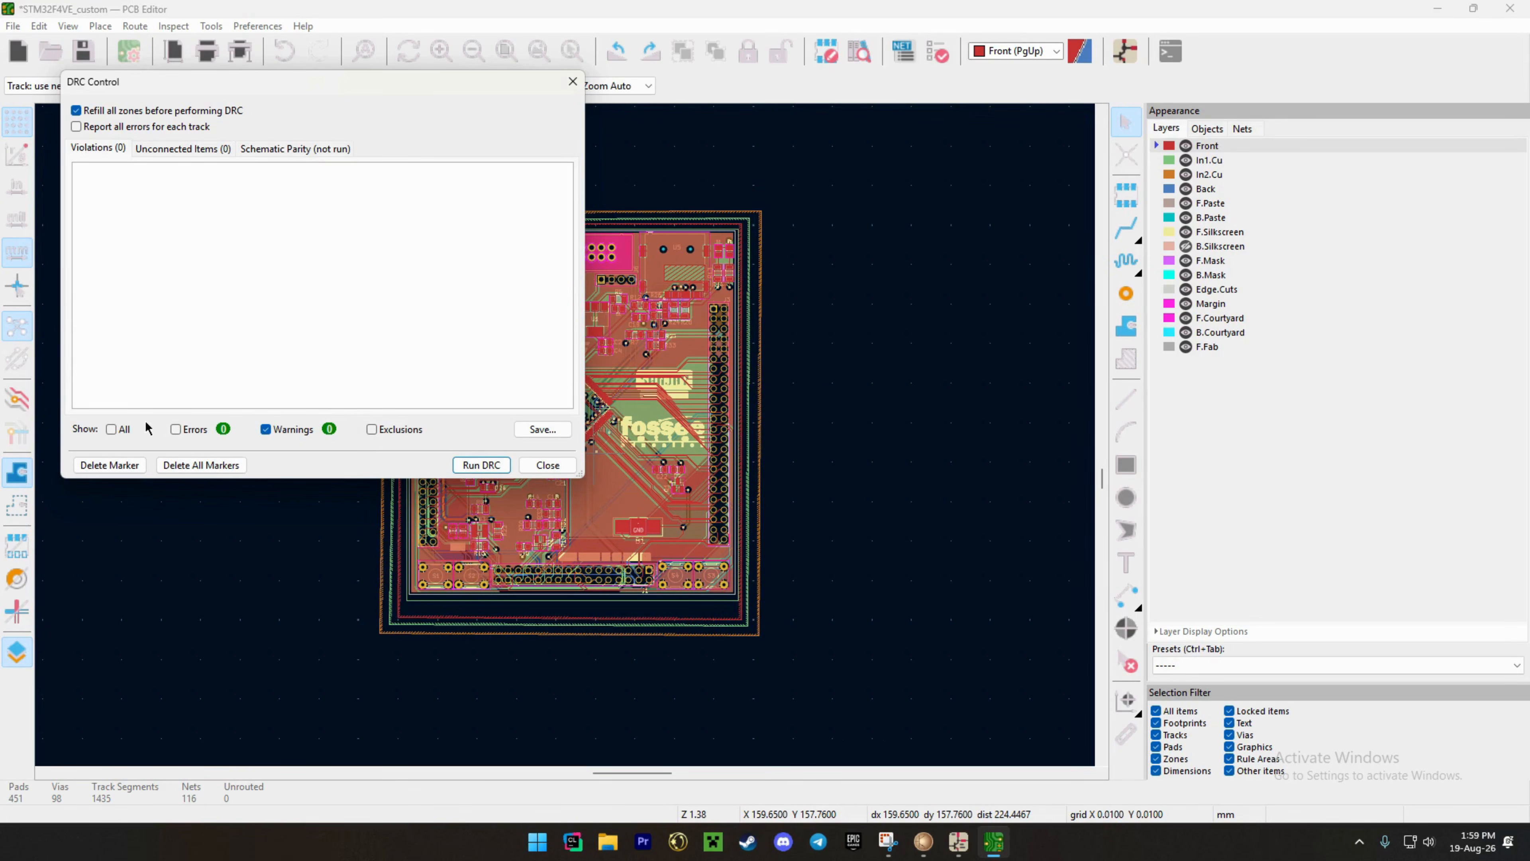
click(548, 464)
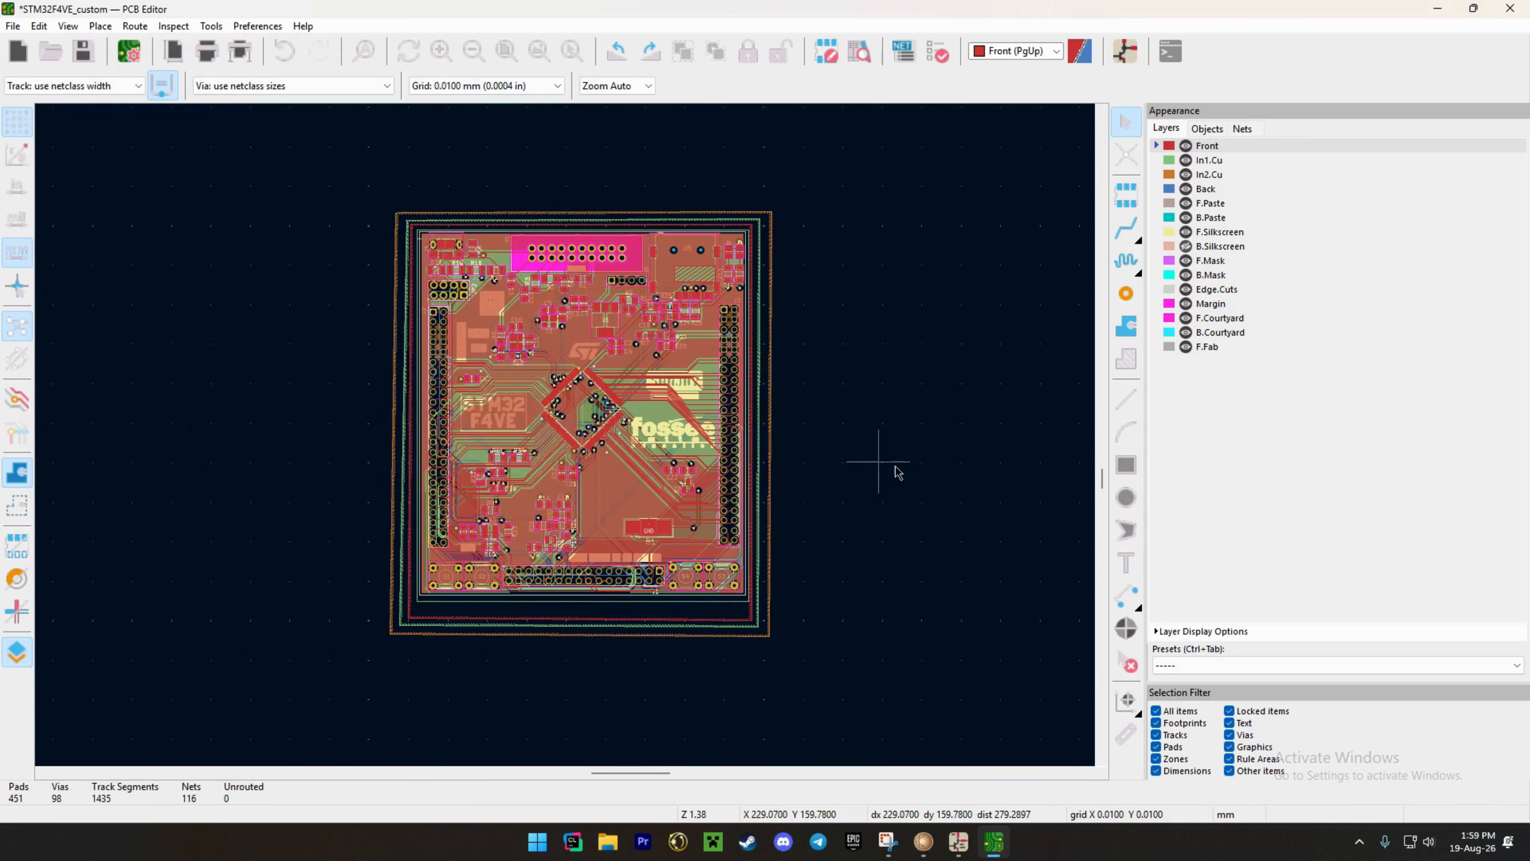
Open the board in the 3D Viewer and examine the components on its front side at a slight tilt.
scroll(680, 428, up, 6)
scroll(786, 455, down, 4)
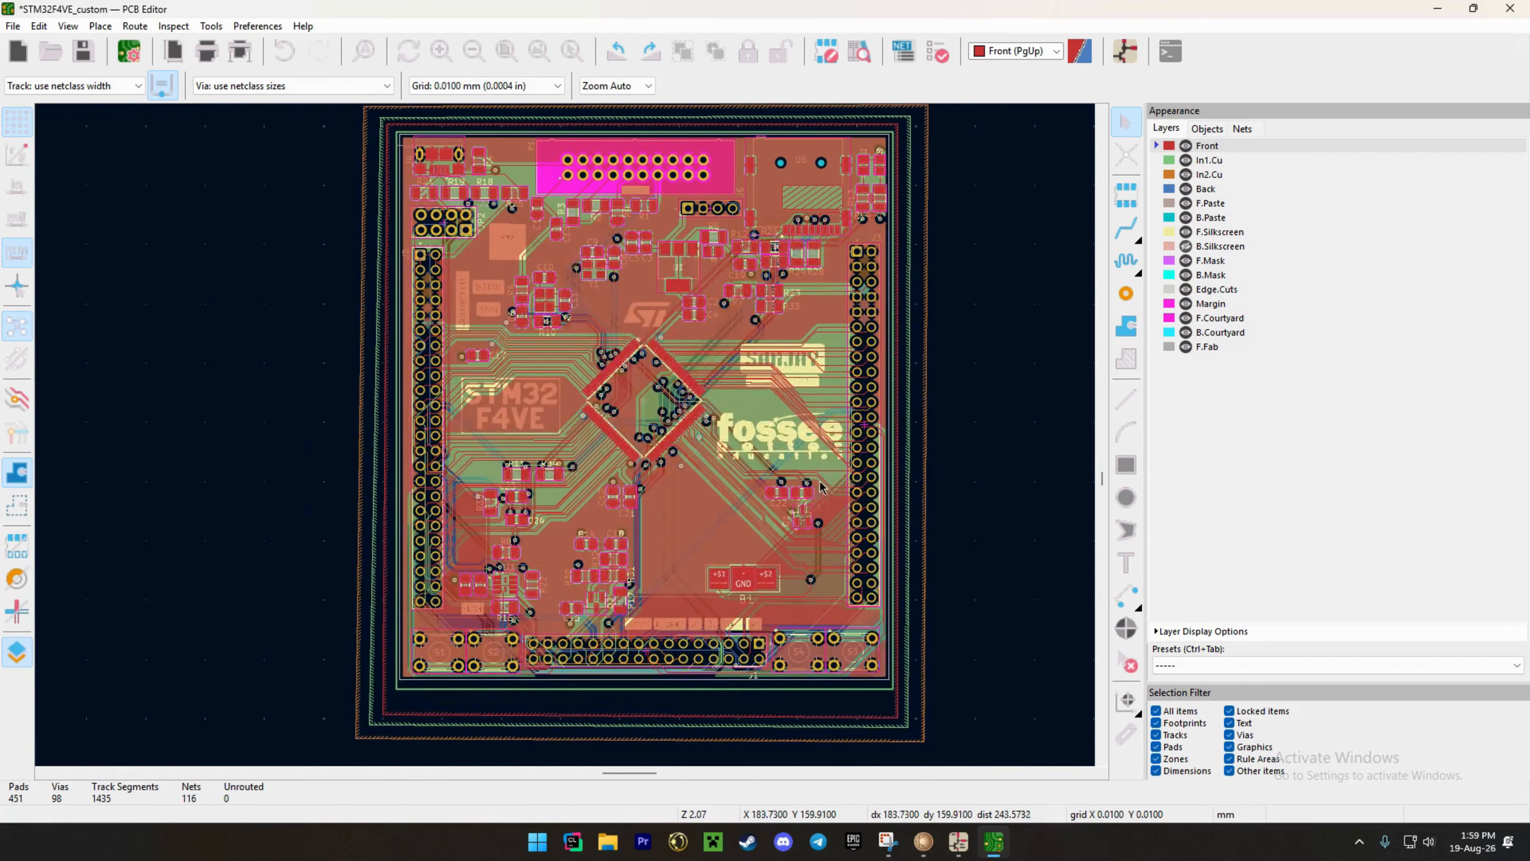
scroll(841, 418, down, 2)
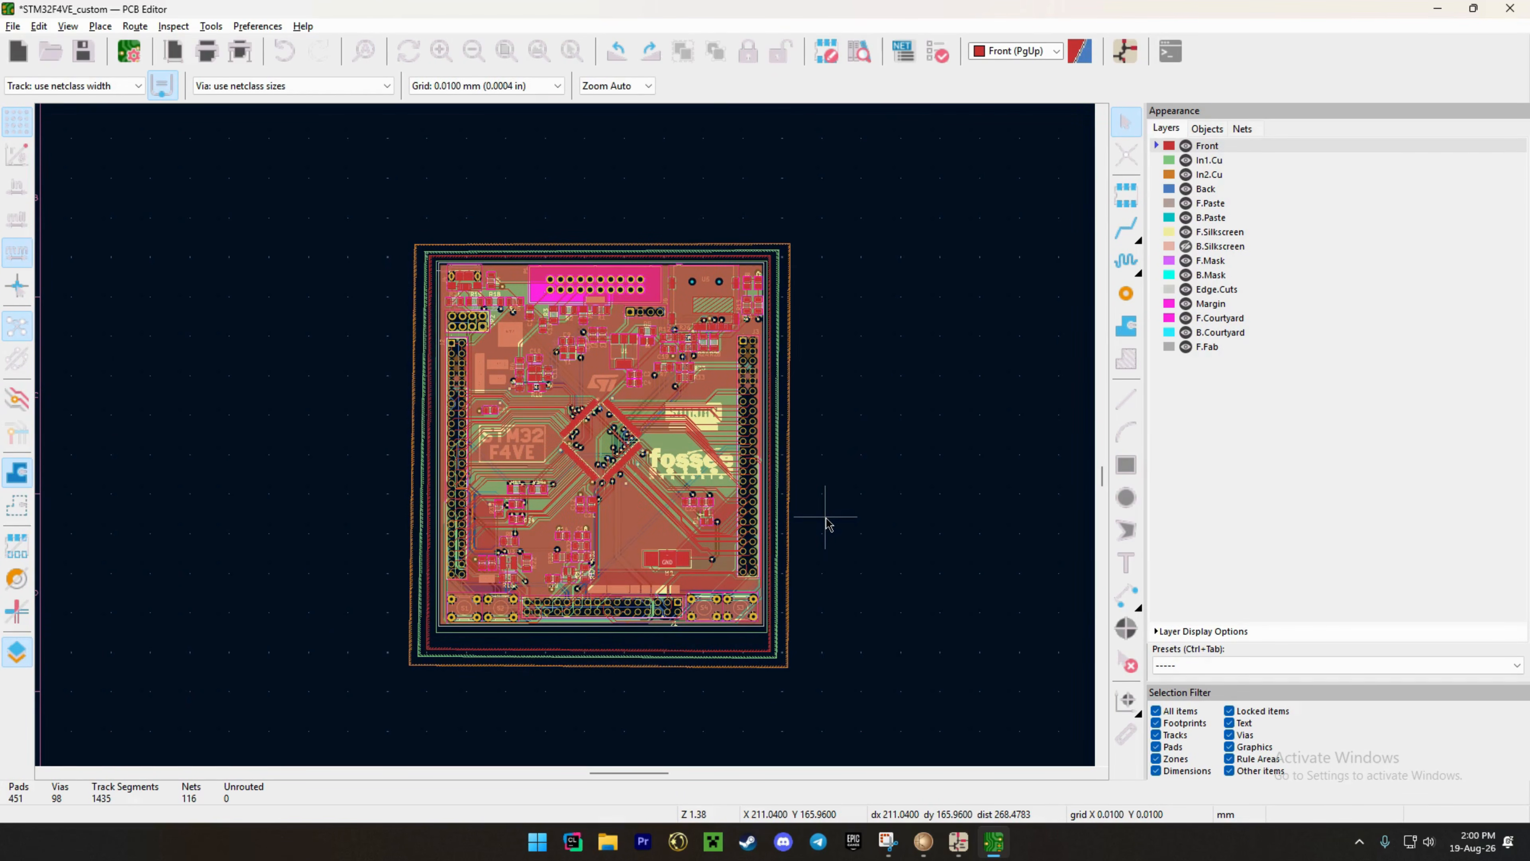
key(alt+3)
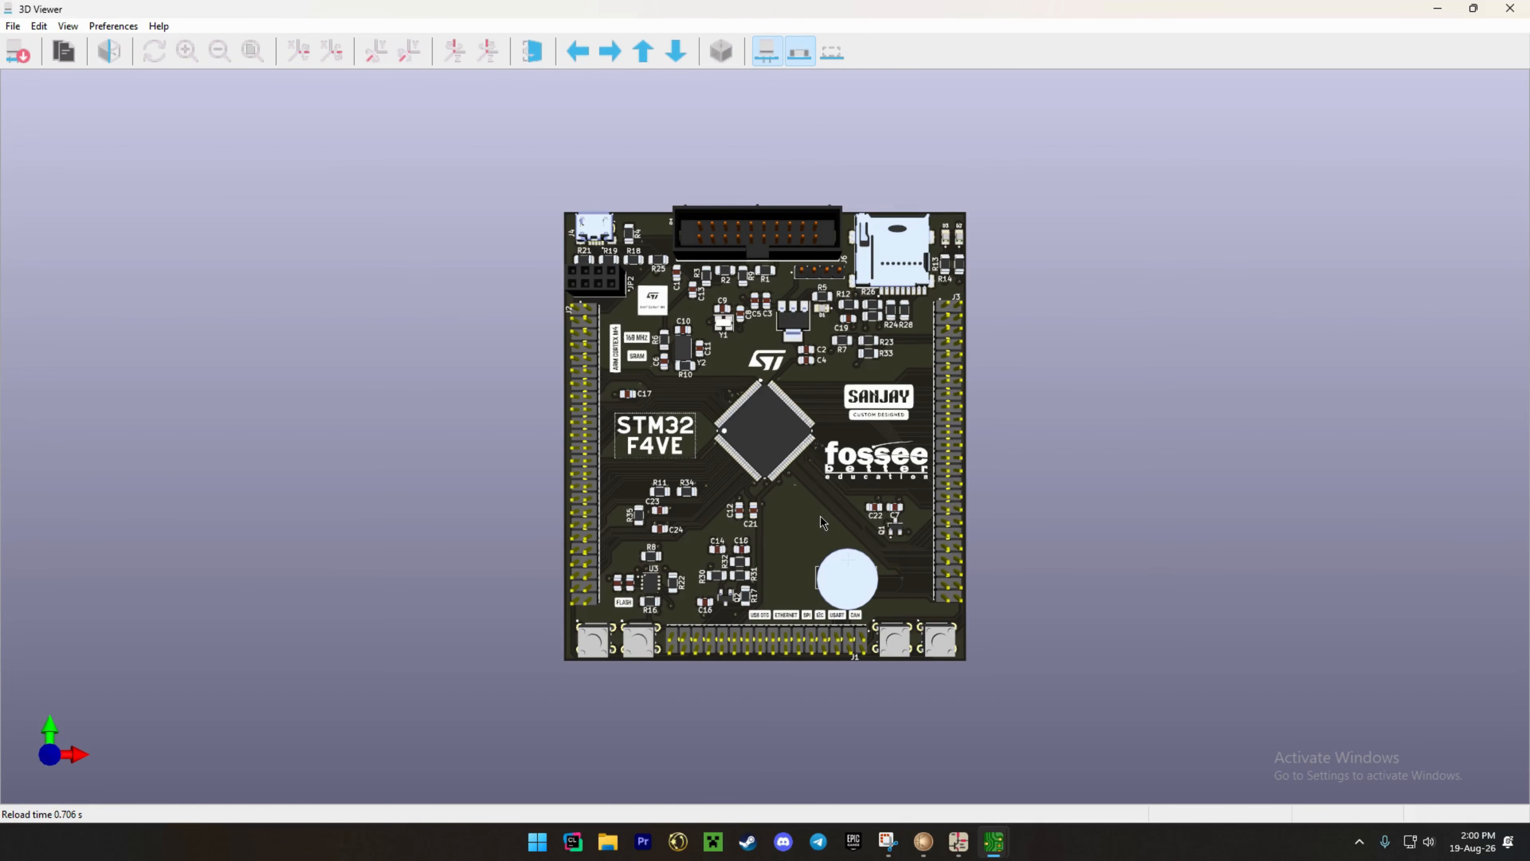
mouse_move(818, 456)
mouse_down()
mouse_move(931, 424)
mouse_move(461, 424)
mouse_move(761, 444)
mouse_move(778, 574)
mouse_move(814, 463)
mouse_up()
scroll(818, 464, up, 4)
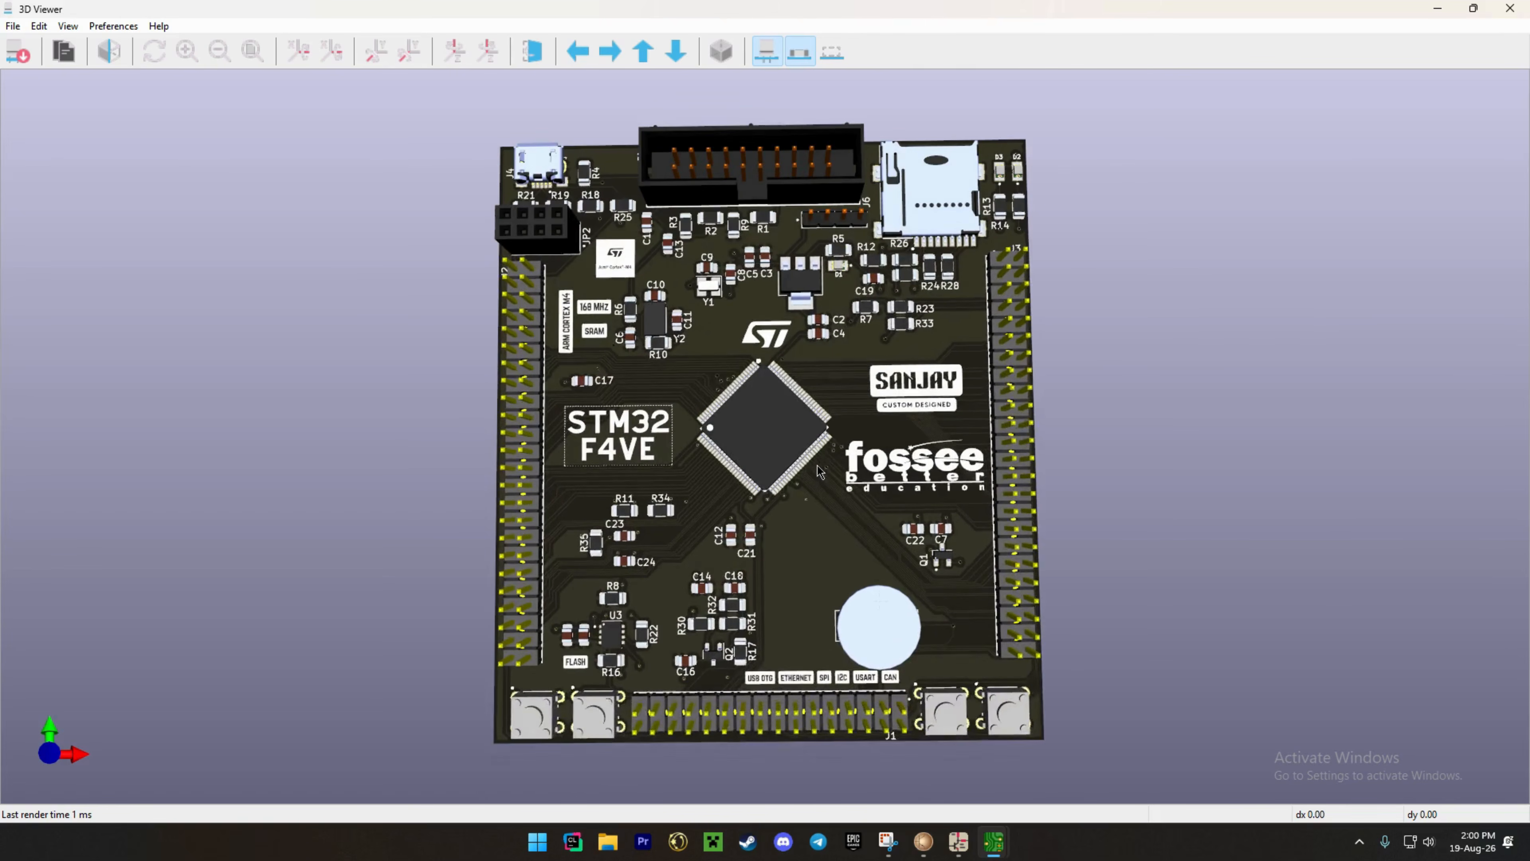
drag(923, 247, 931, 249)
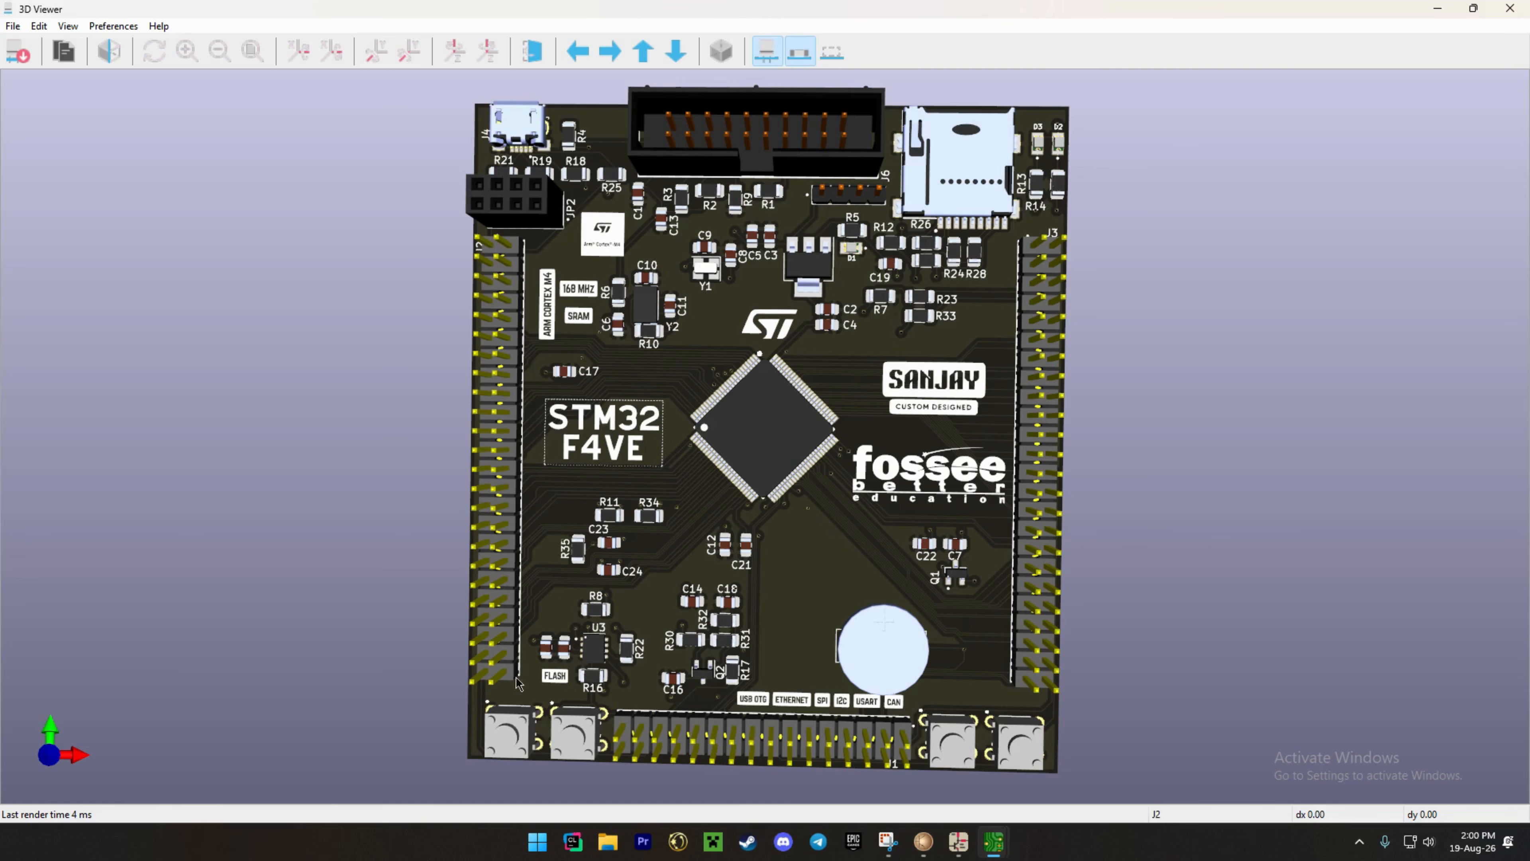
Turn on orthographic projection and flip the 3D board to inspect the pin labels on its back, returning to the front.
key(super+shift+s)
click(722, 56)
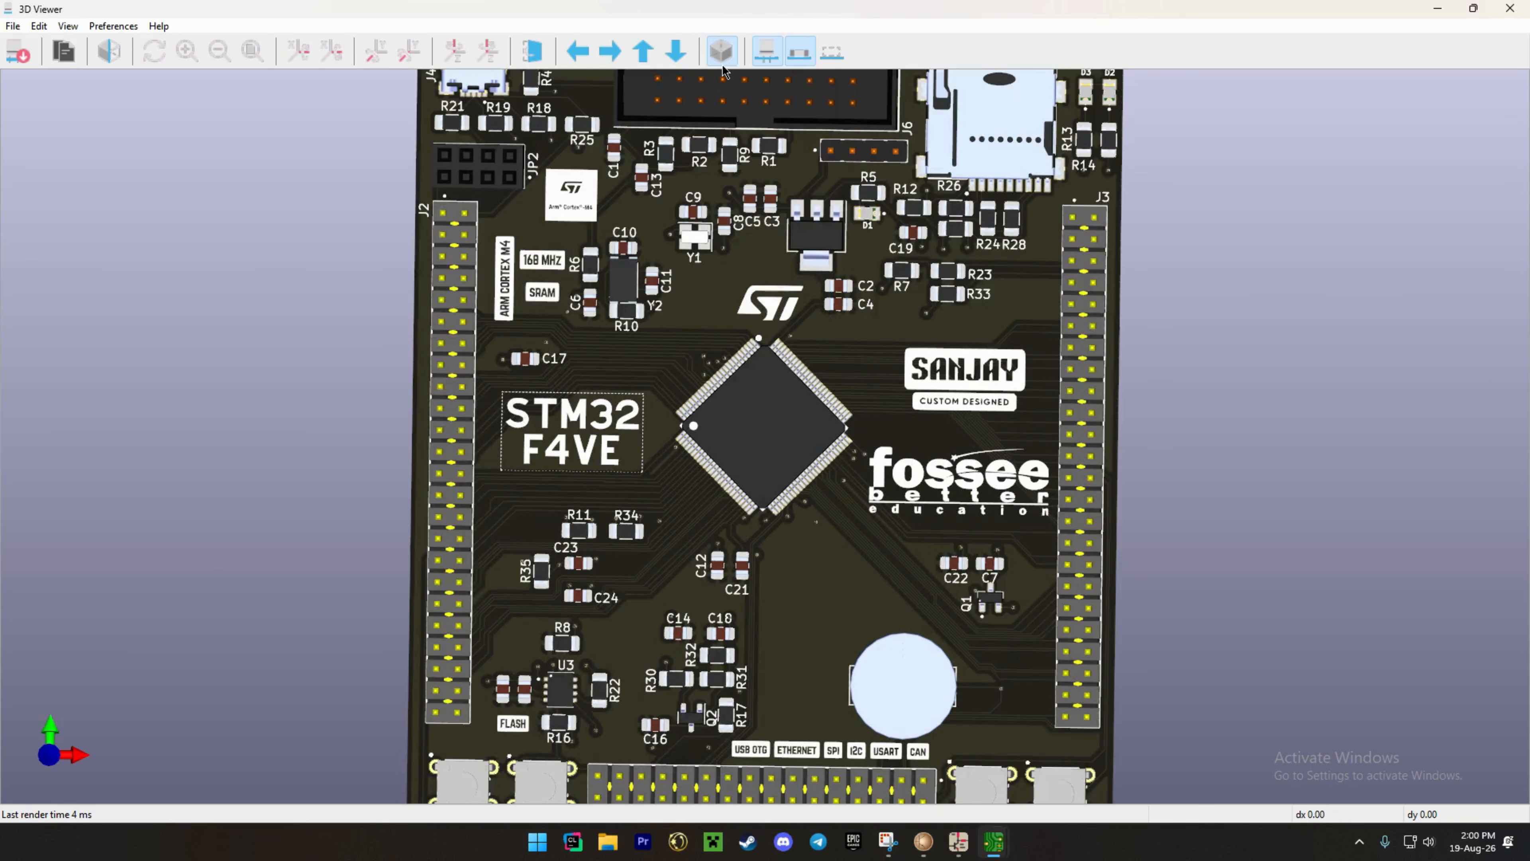
scroll(727, 78, down, 2)
click(524, 59)
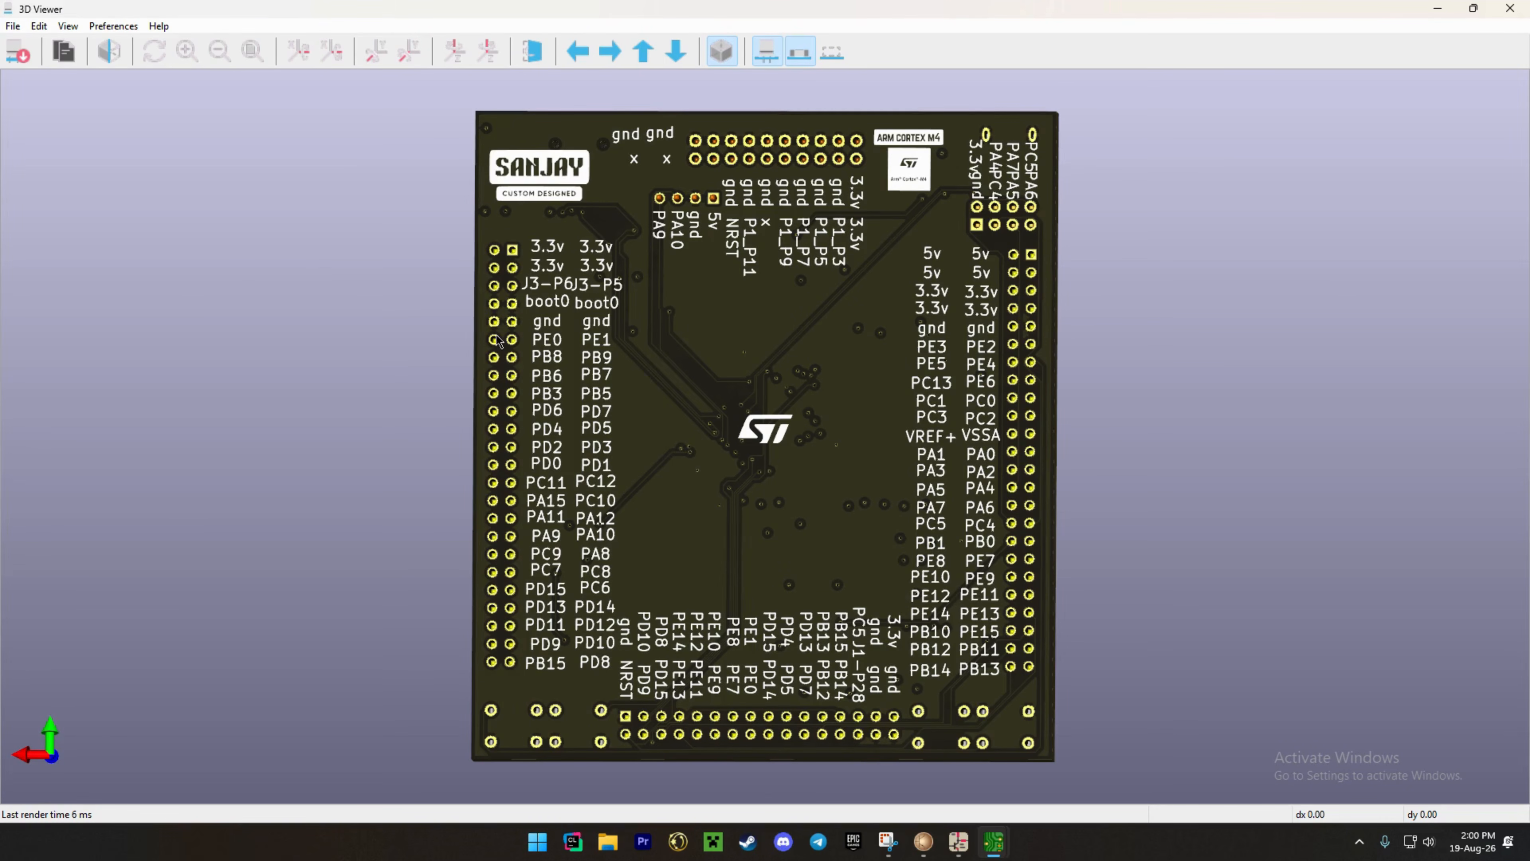
click(523, 50)
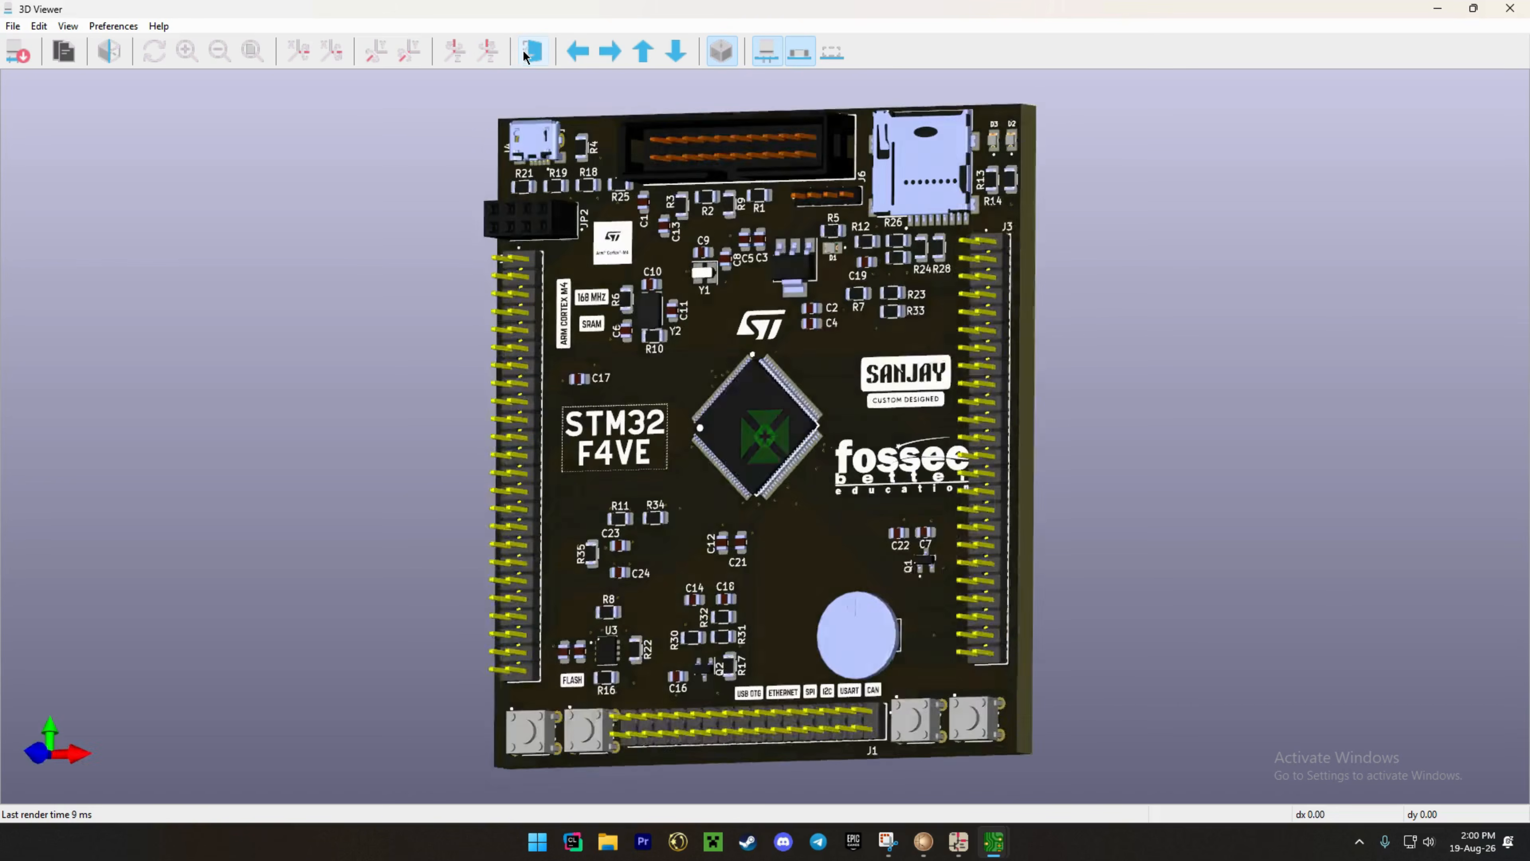
Rotate the 3D board to examine it from several angles and close the 3D Viewer.
drag(642, 716, 1114, 337)
middle_drag(1114, 338, 1072, 361)
drag(284, 443, 506, 291)
scroll(838, 488, up, 5)
scroll(838, 488, down, 5)
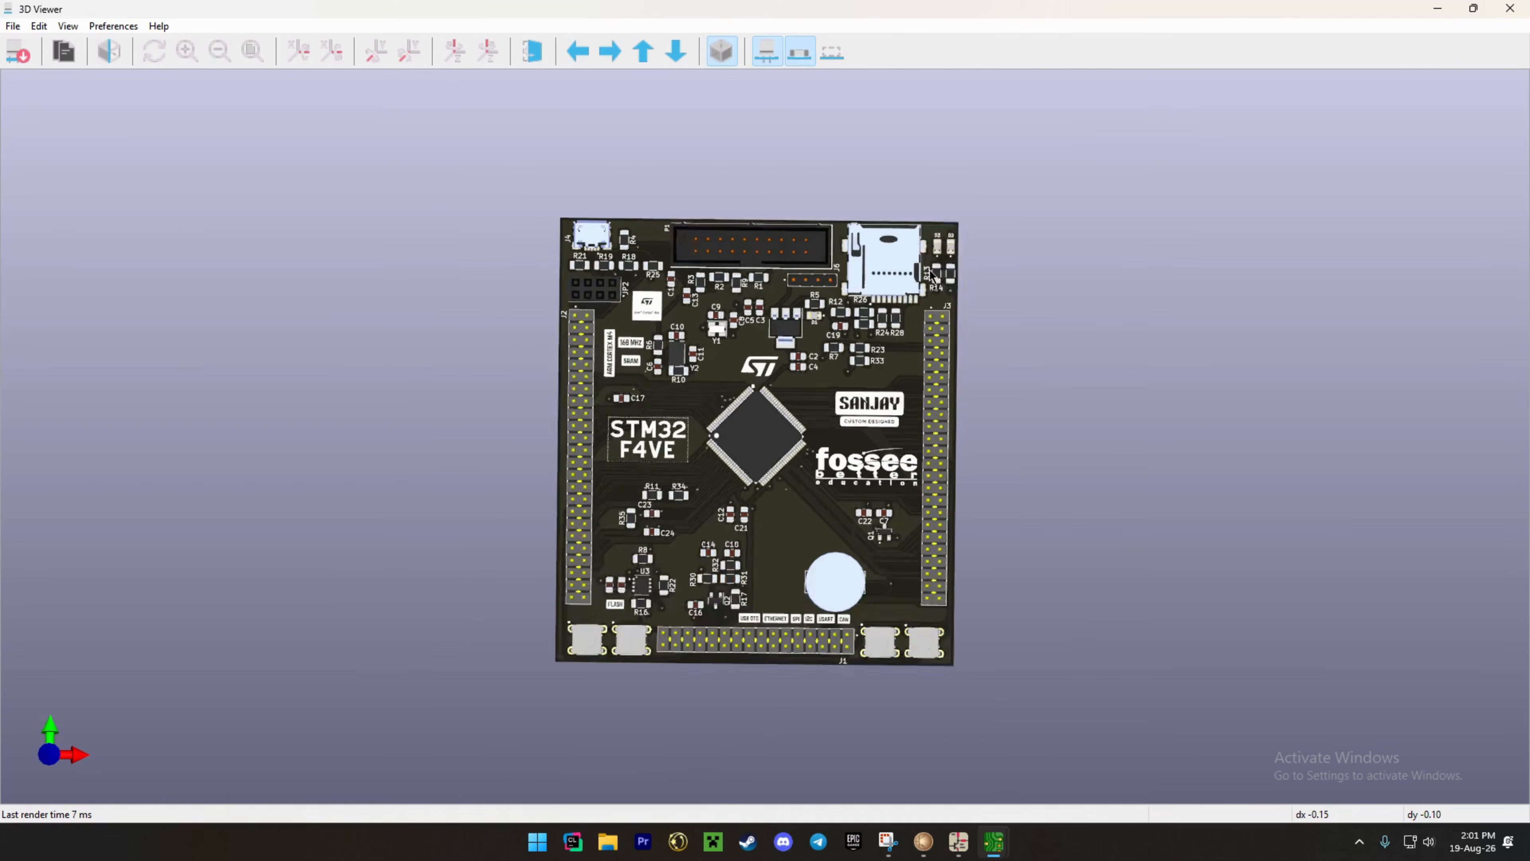
click(1510, 8)
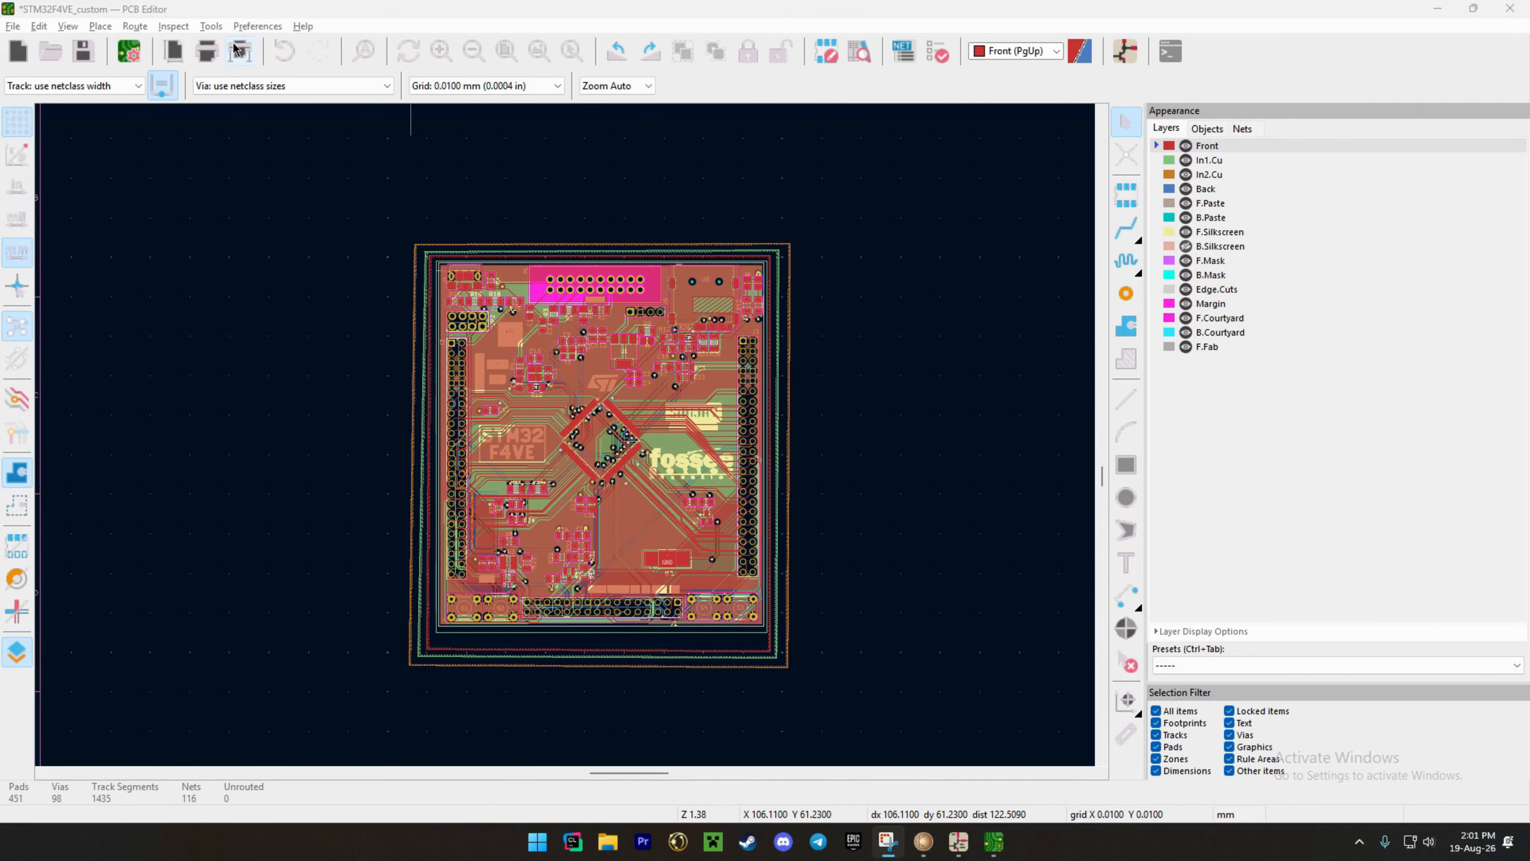
Switch to the Schematic Editor, review all the project-specific symbol libraries in an enlarged list and close it.
click(968, 850)
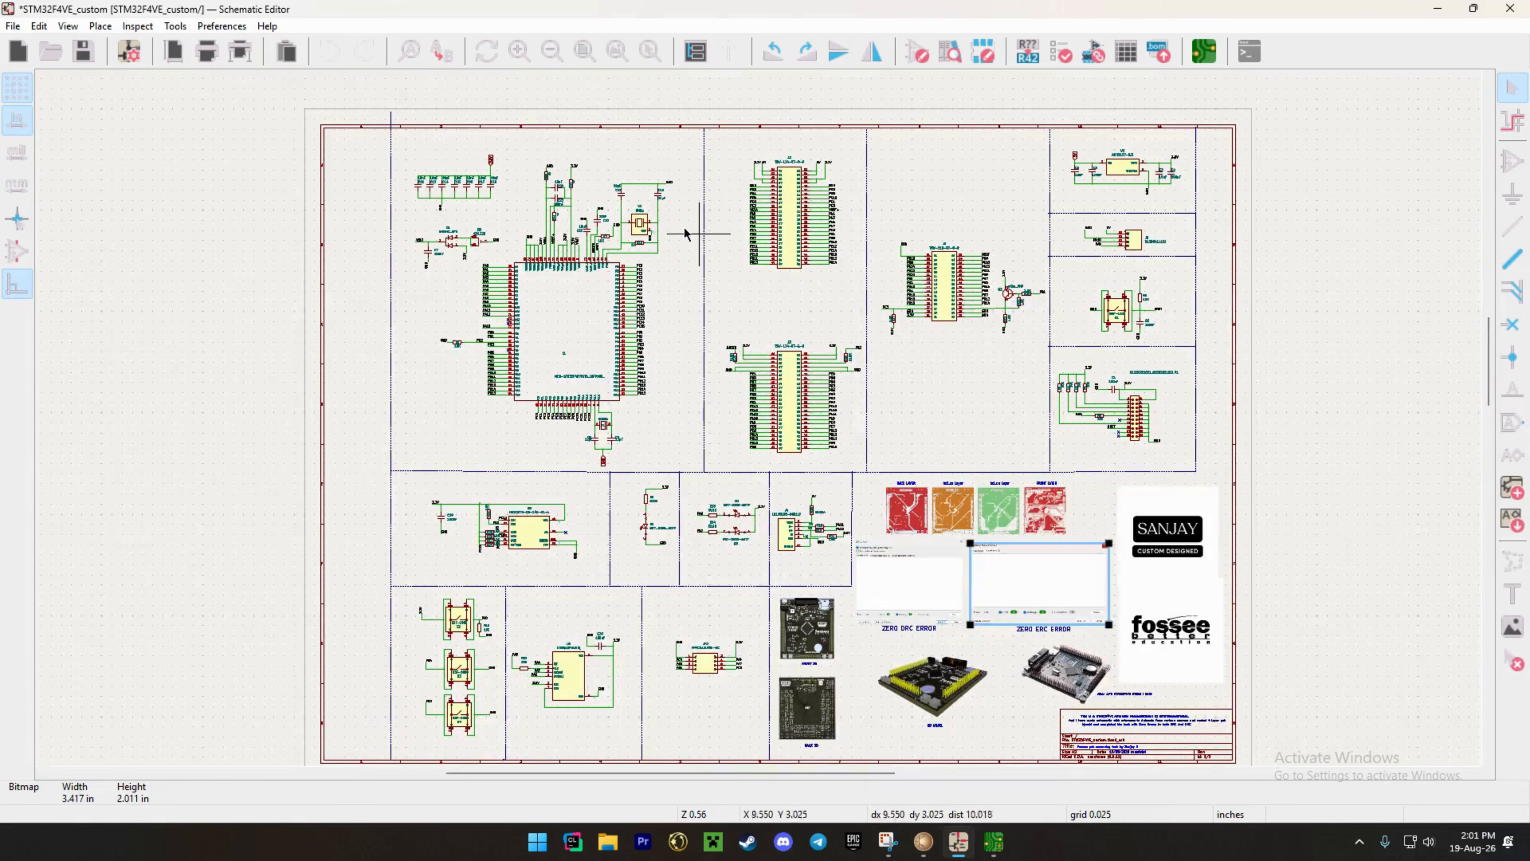
click(209, 27)
click(237, 71)
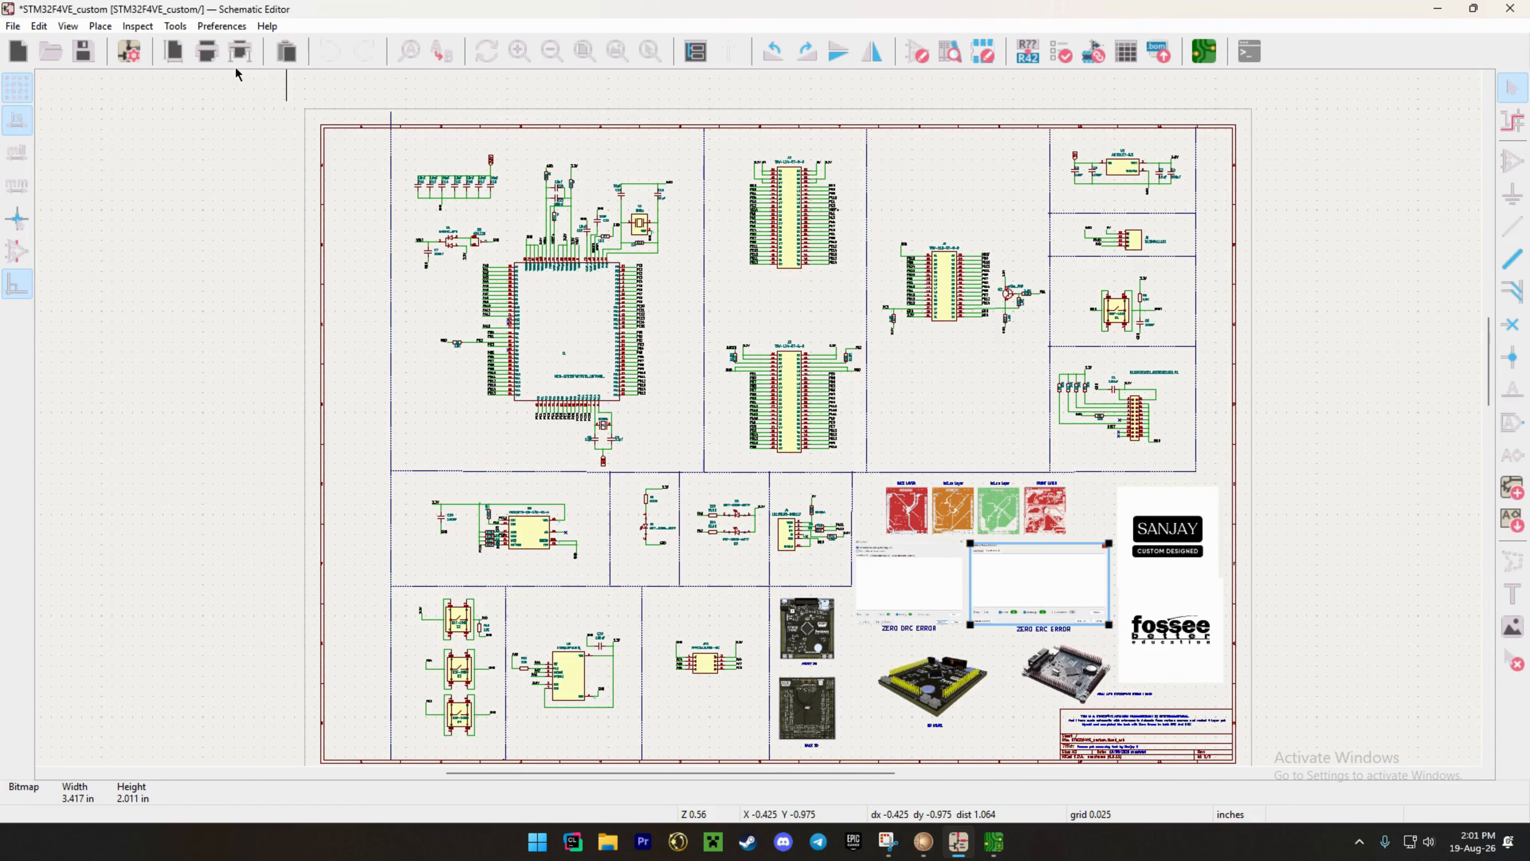
click(165, 126)
scroll(230, 277, down, 2)
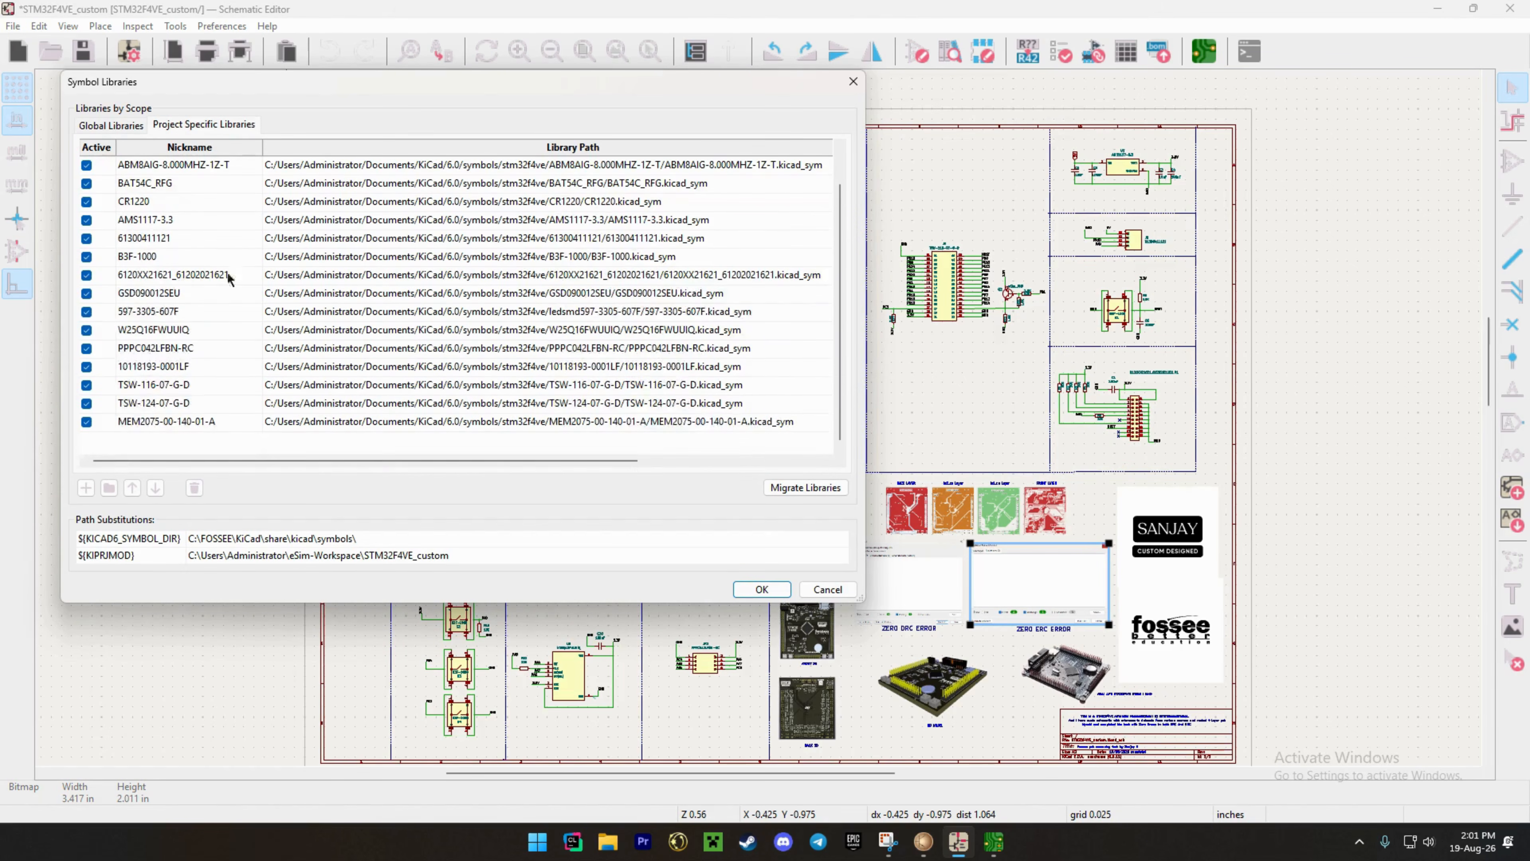
drag(366, 602, 371, 790)
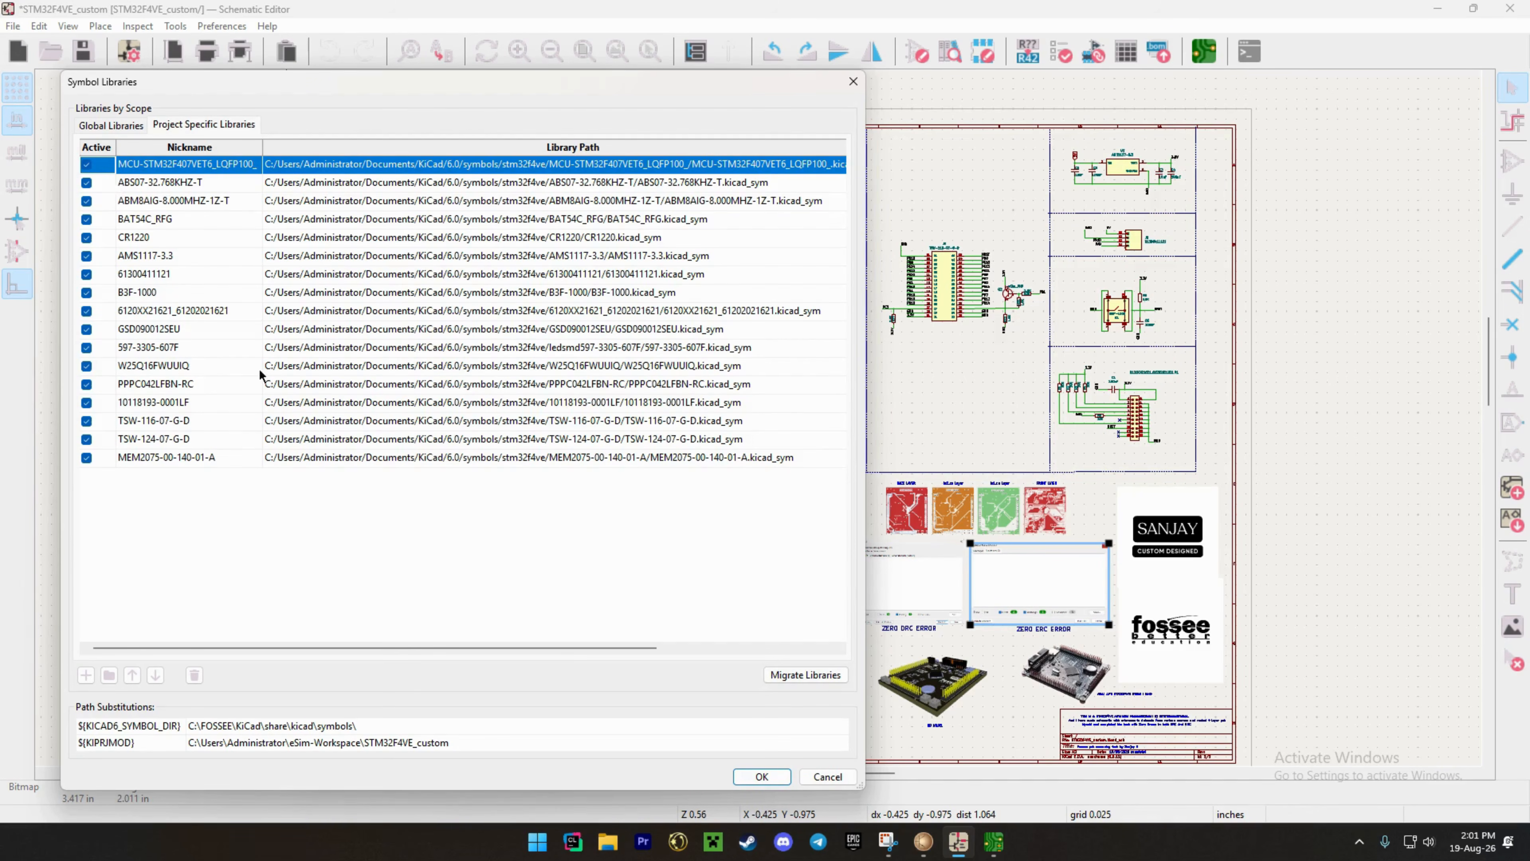
drag(259, 369, 366, 515)
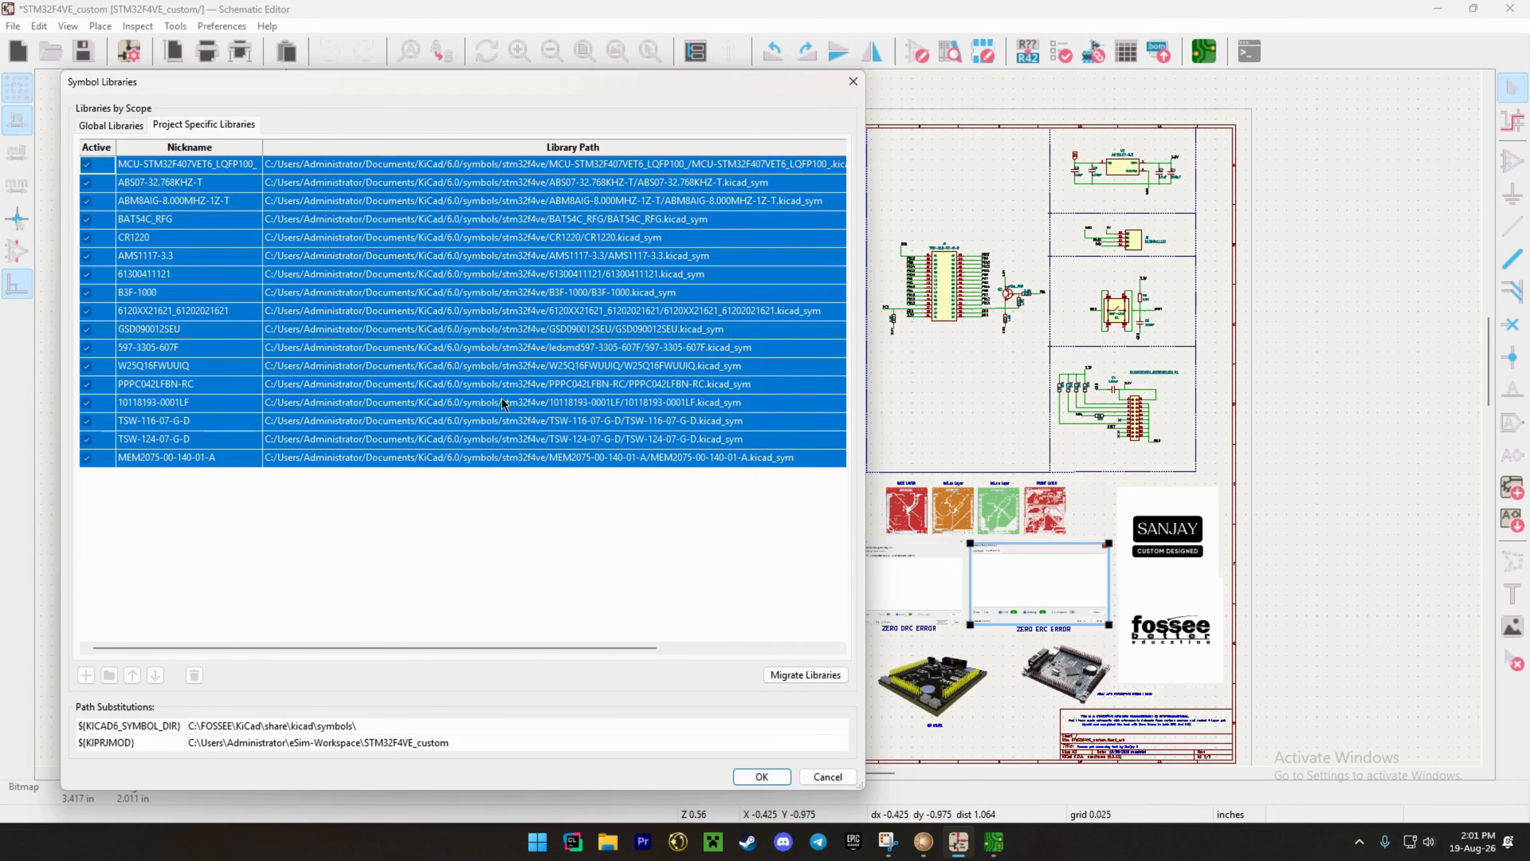
click(854, 80)
Switch to the PCB Editor, review all the project-specific footprint libraries in an enlarged list and close it without changes.
click(994, 842)
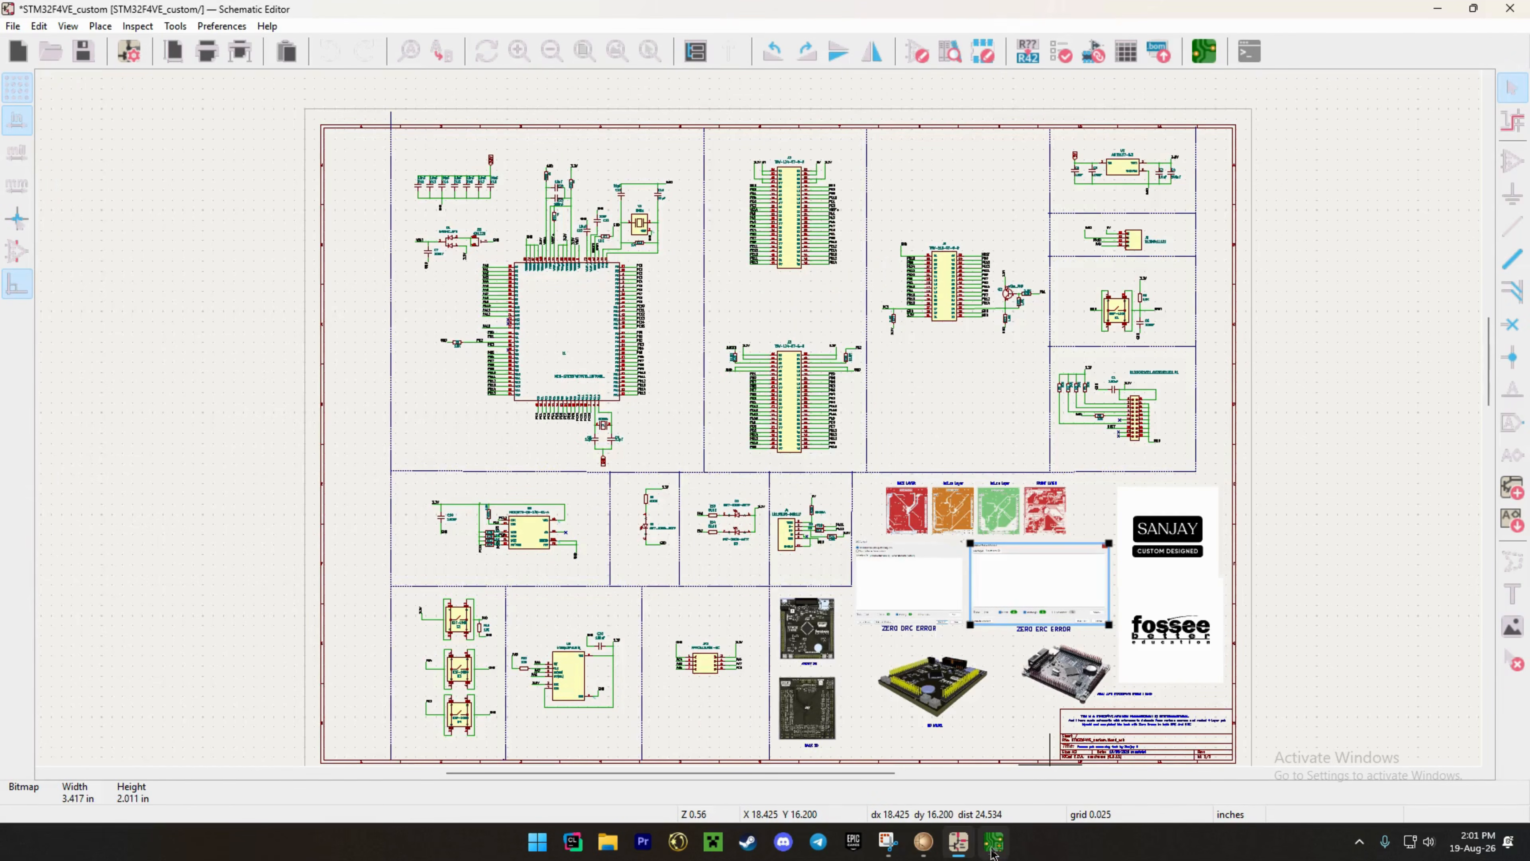
click(265, 26)
click(277, 73)
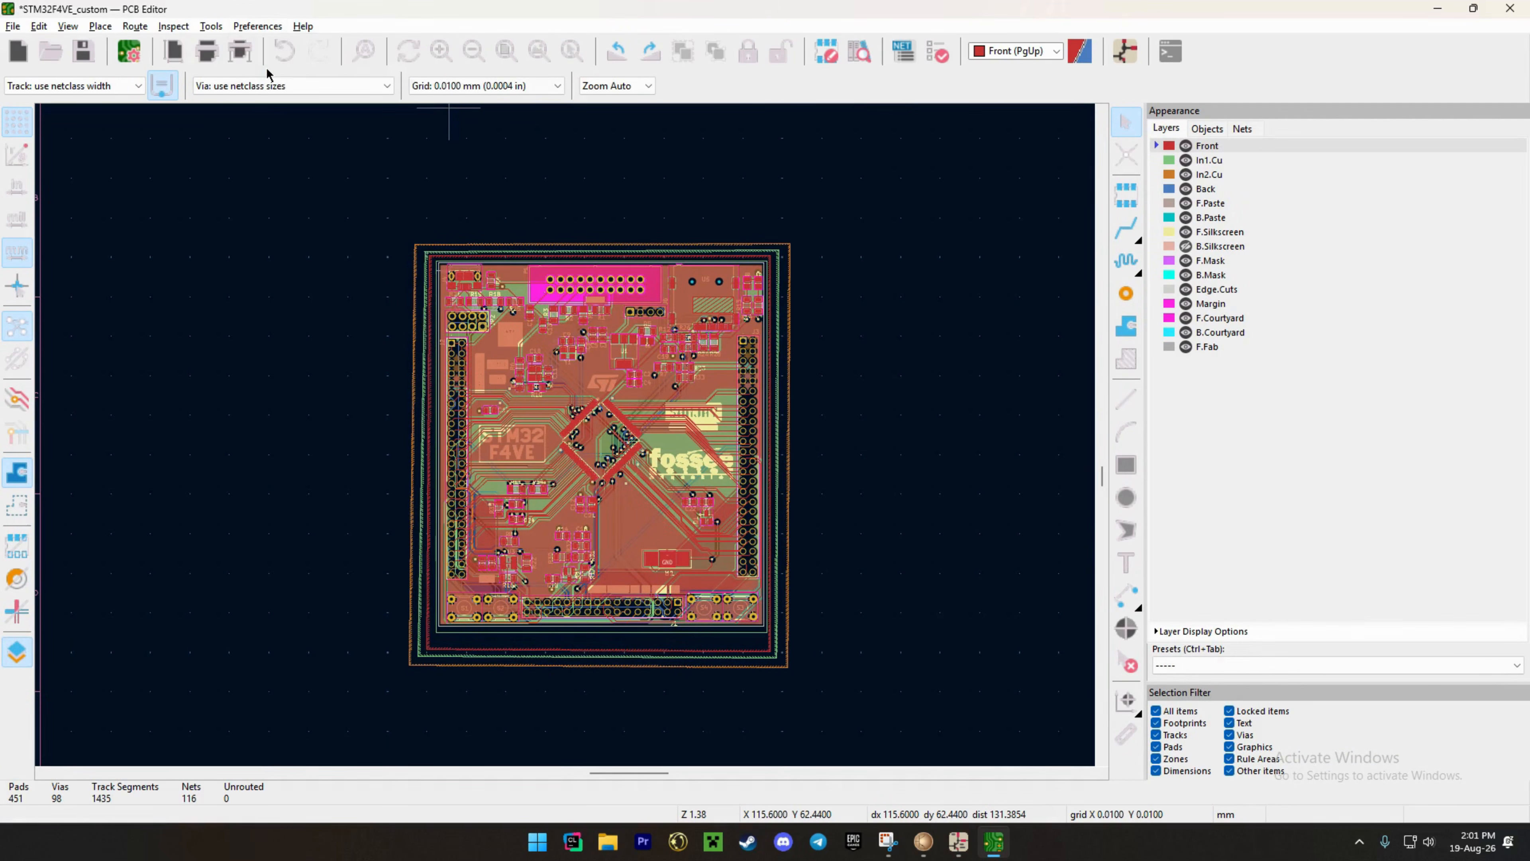
click(203, 124)
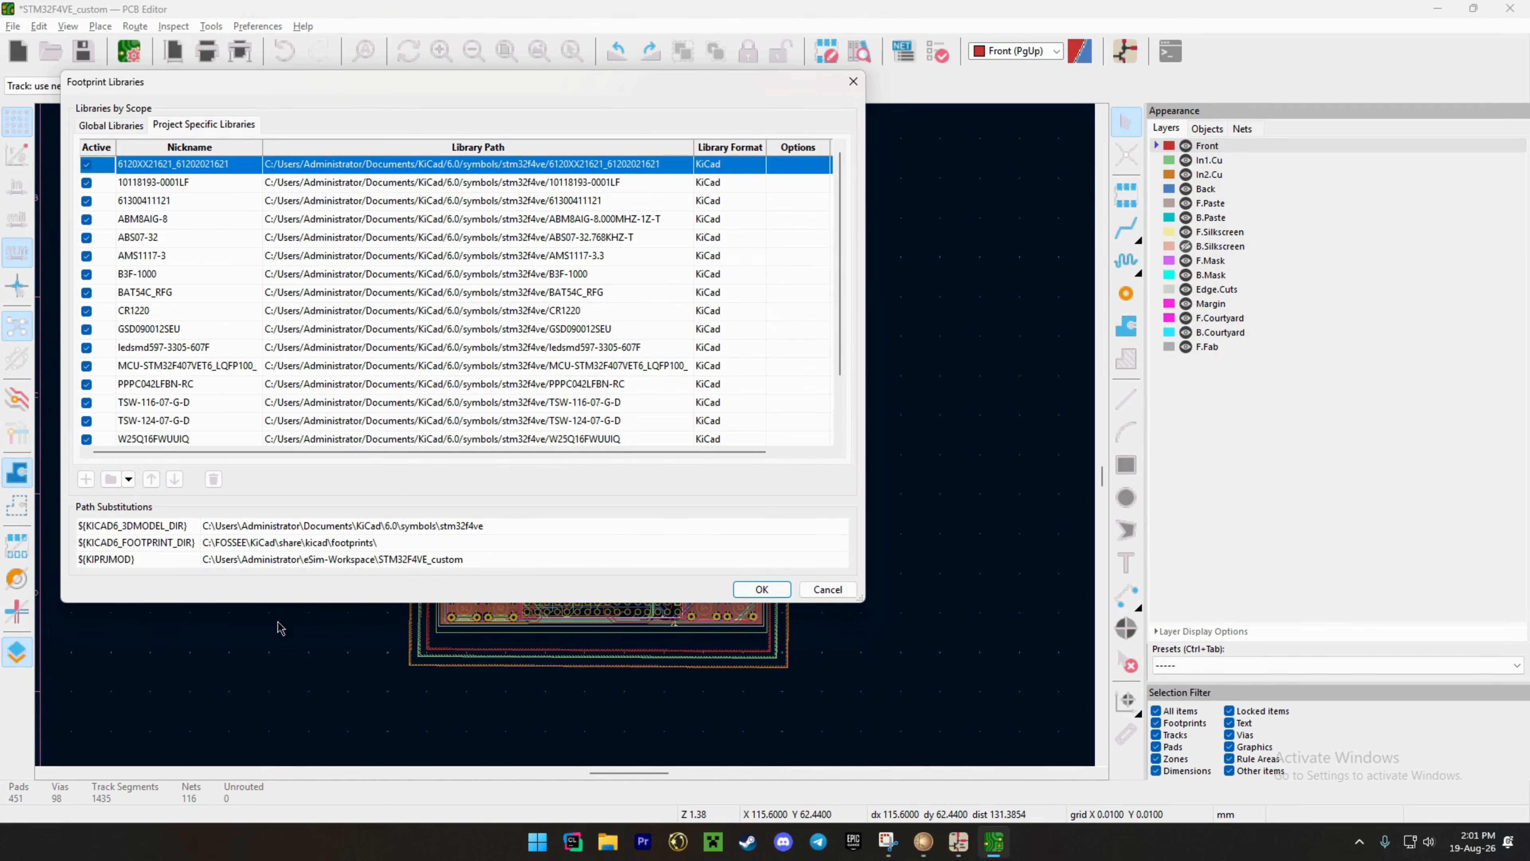
drag(291, 605, 291, 736)
drag(801, 164, 618, 606)
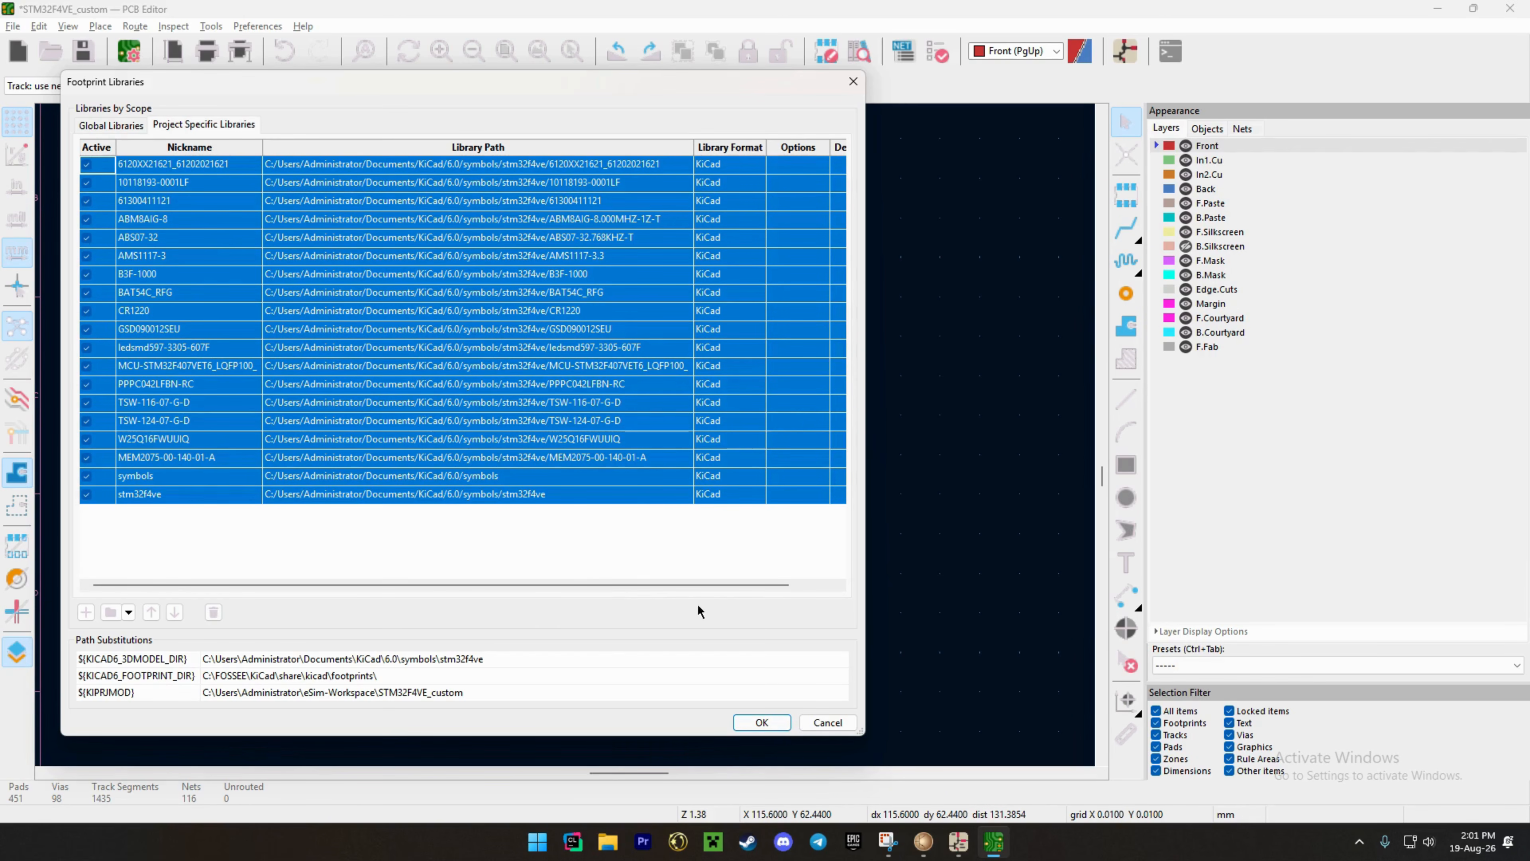
click(827, 722)
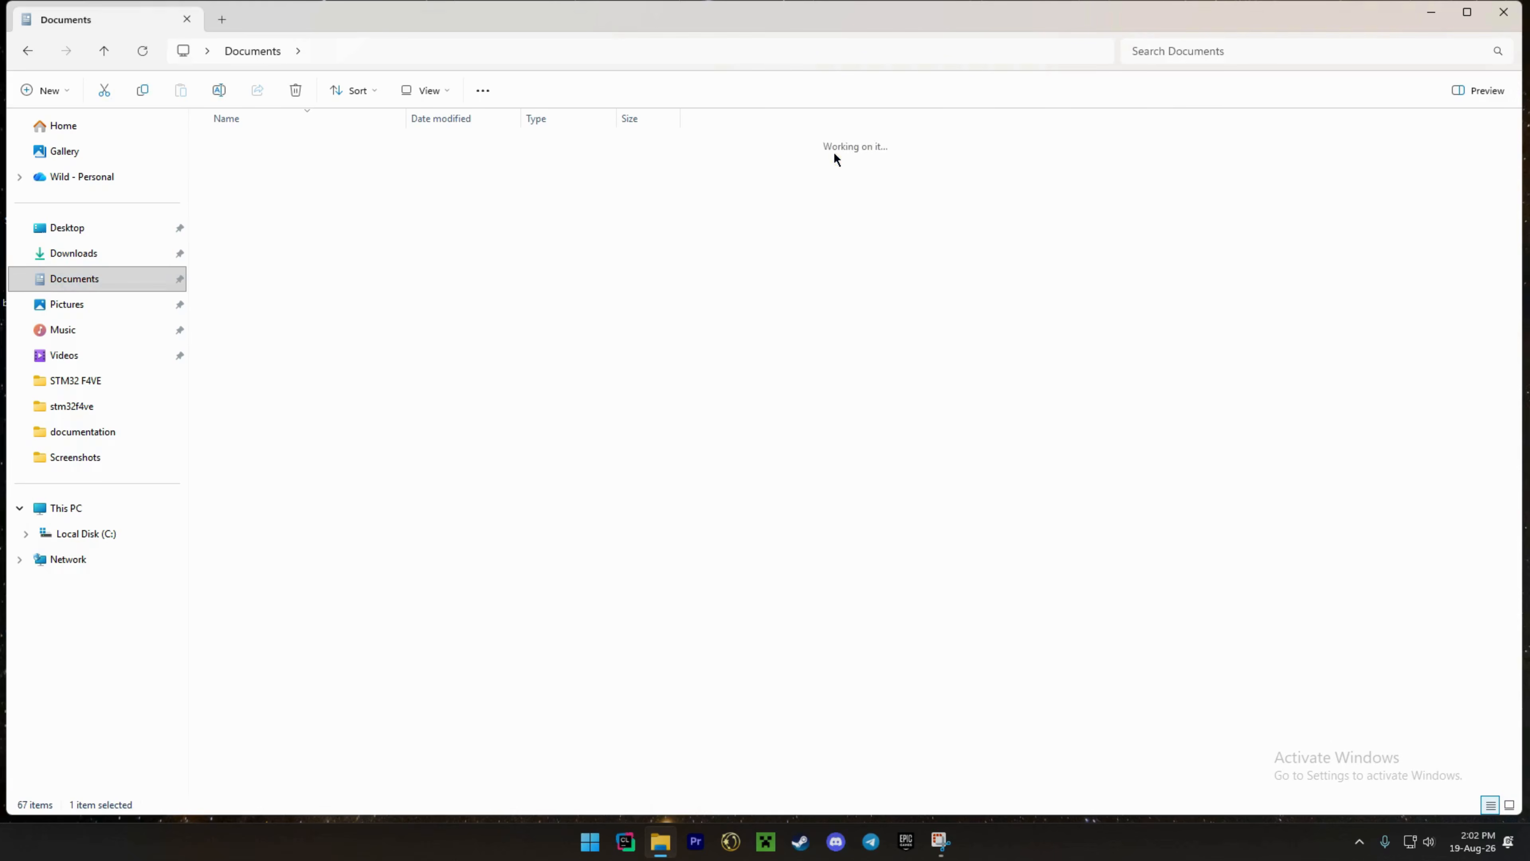
In File Explorer, open the stm32f4ve library folder under Documents, KiCad, 6.0, symbols and look through its contents.
double_click(274, 142)
double_click(269, 141)
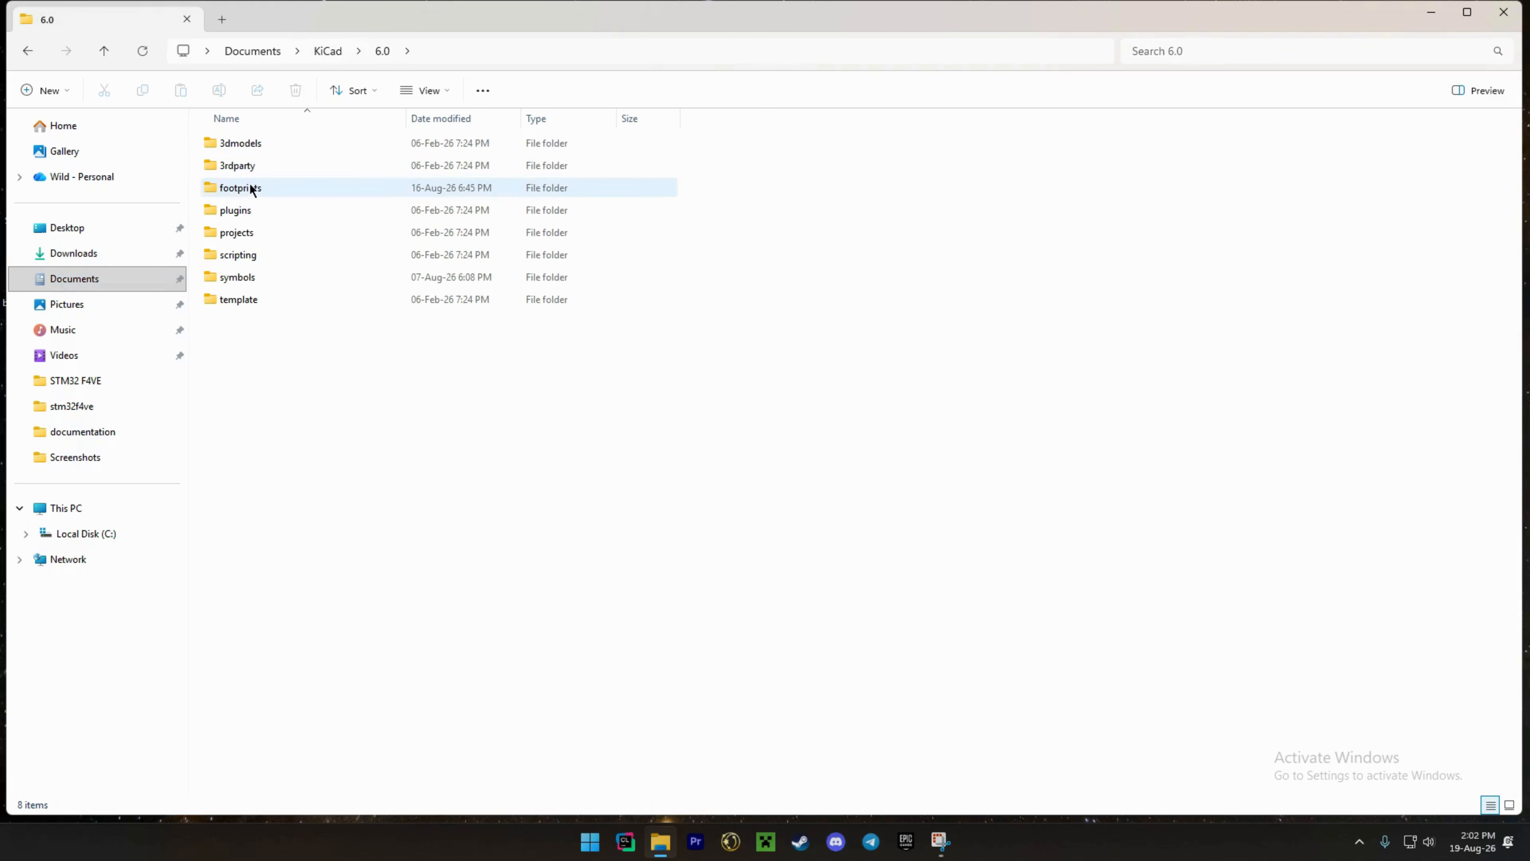
double_click(253, 277)
double_click(267, 254)
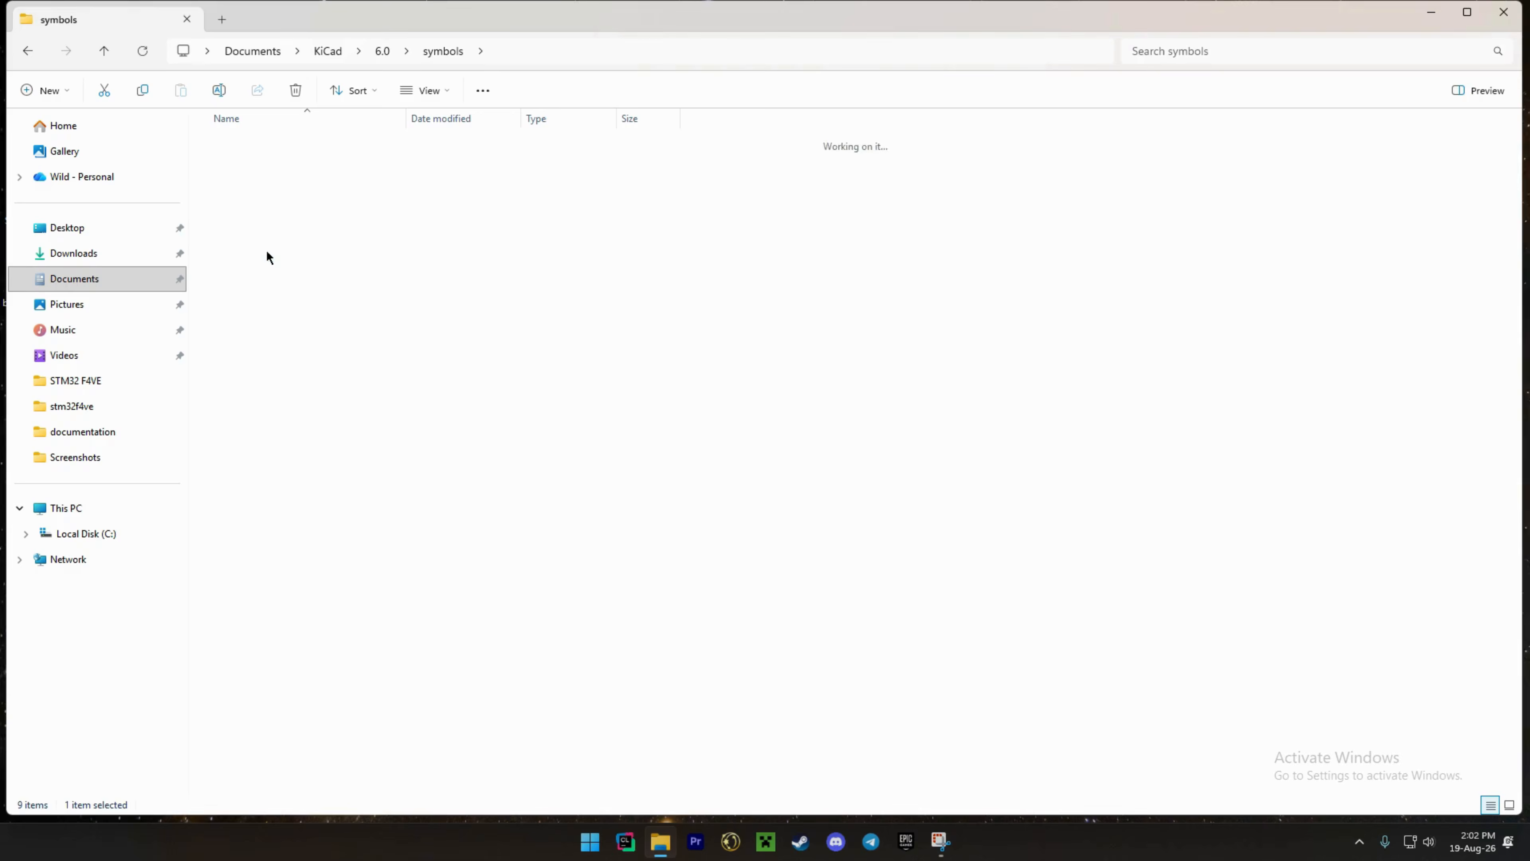
scroll(615, 287, down, 1)
scroll(603, 281, up, 1)
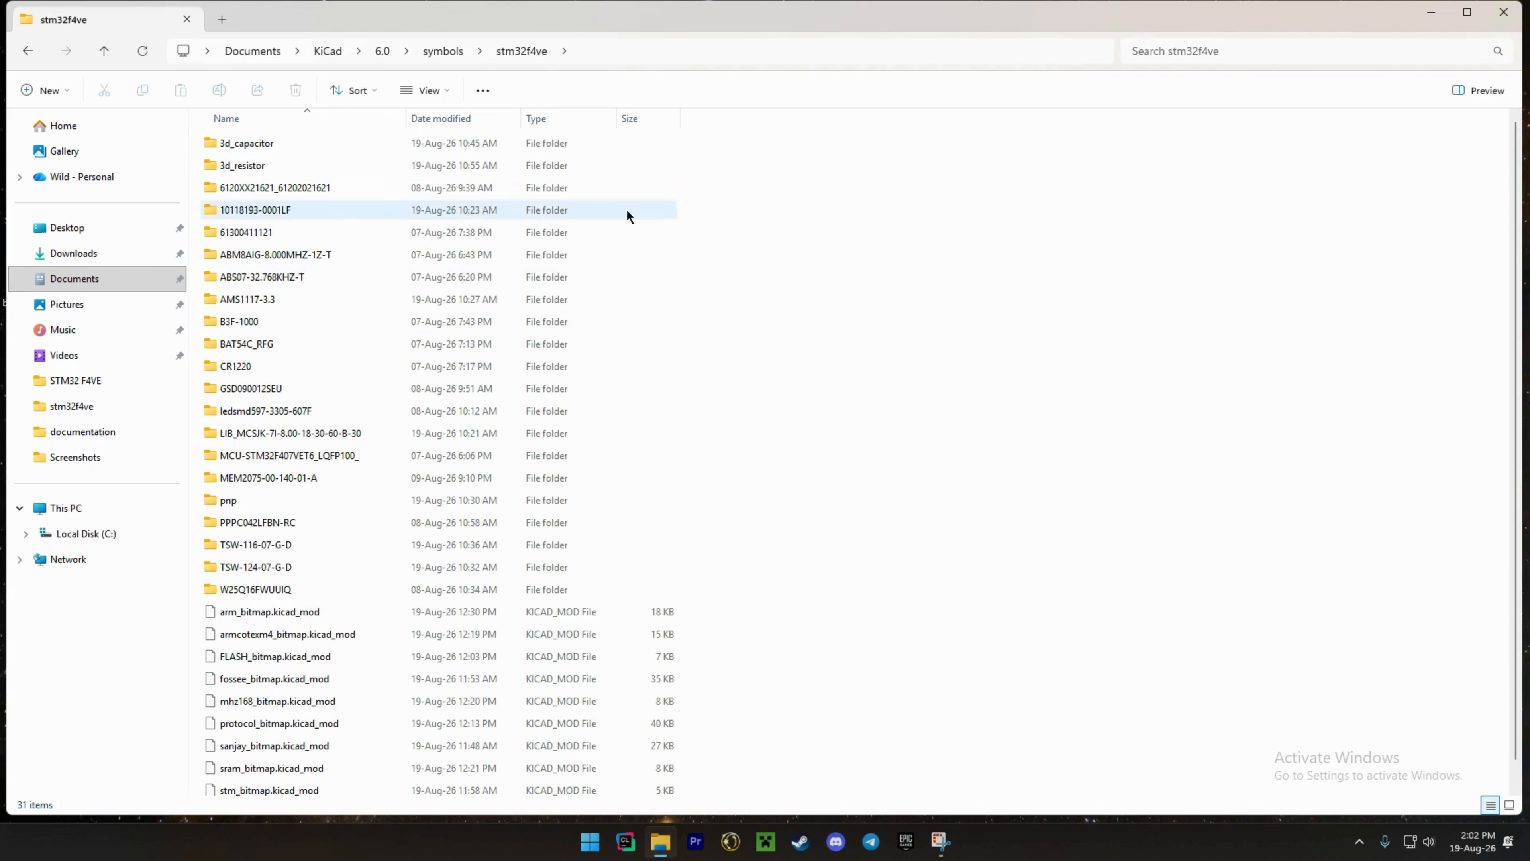
Highlight all the component folders and bitmap footprint files in the stm32f4ve folder, review them and clear the selection.
drag(743, 145, 309, 840)
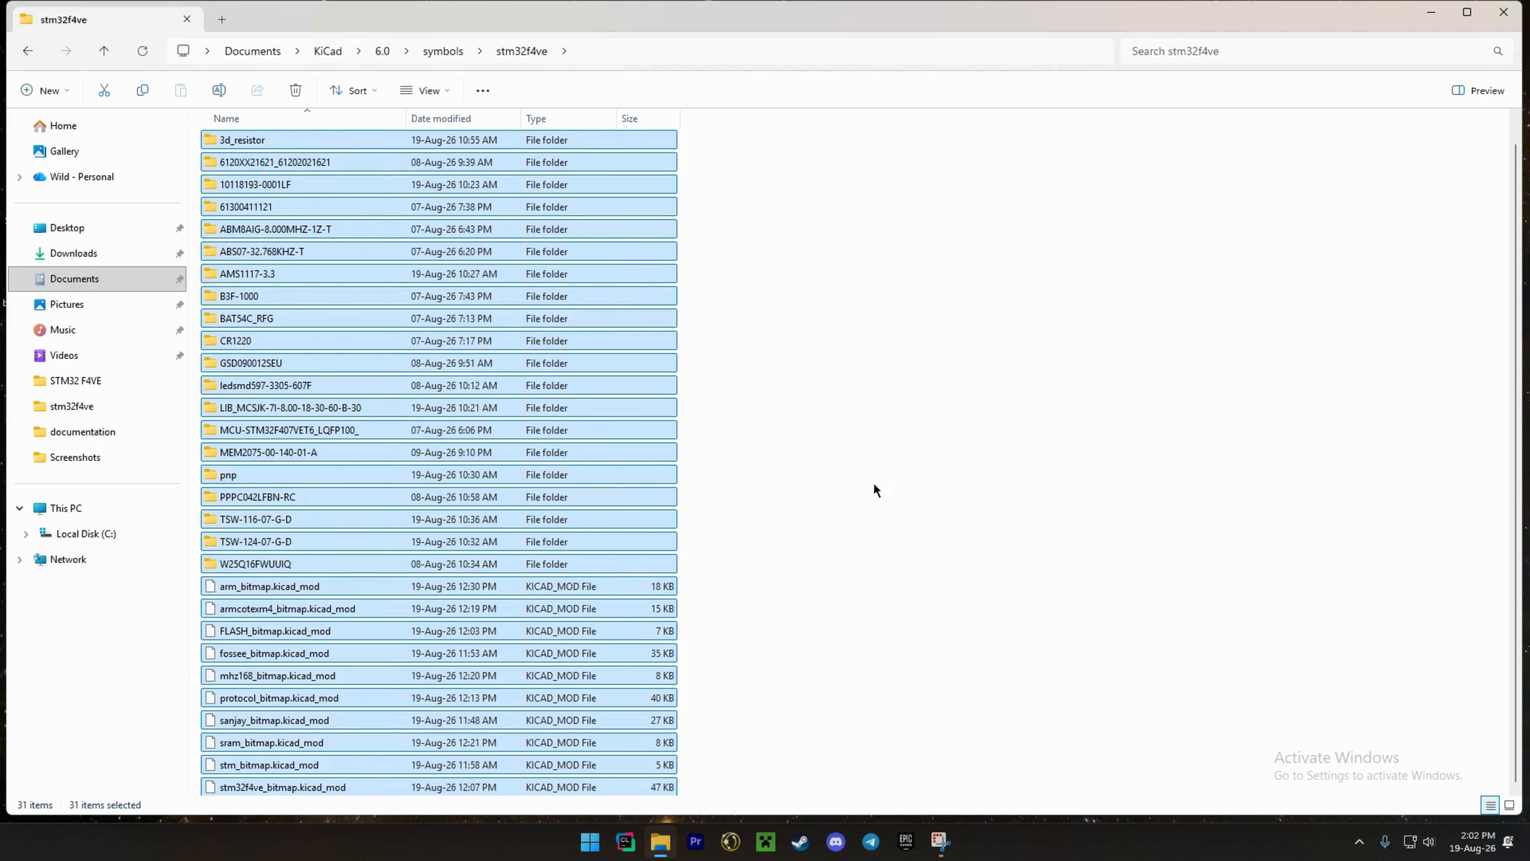
scroll(822, 433, up, 2)
click(760, 291)
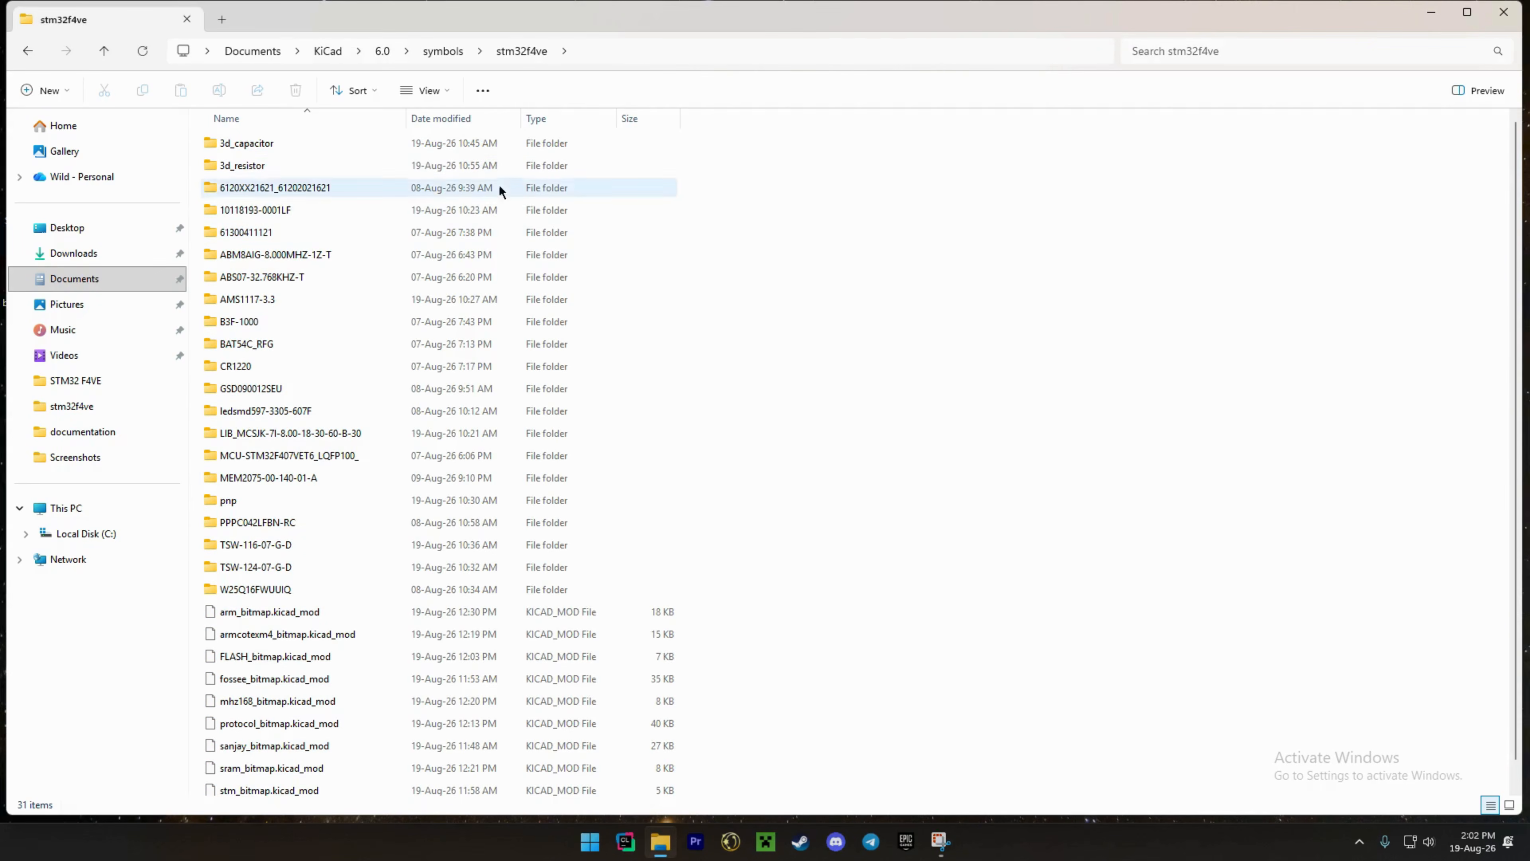
Look inside the ABM8AIG-8.000MHZ-1Z-T component folder, return to the stm32f4ve folder and close the File Explorer window.
double_click(337, 255)
click(522, 50)
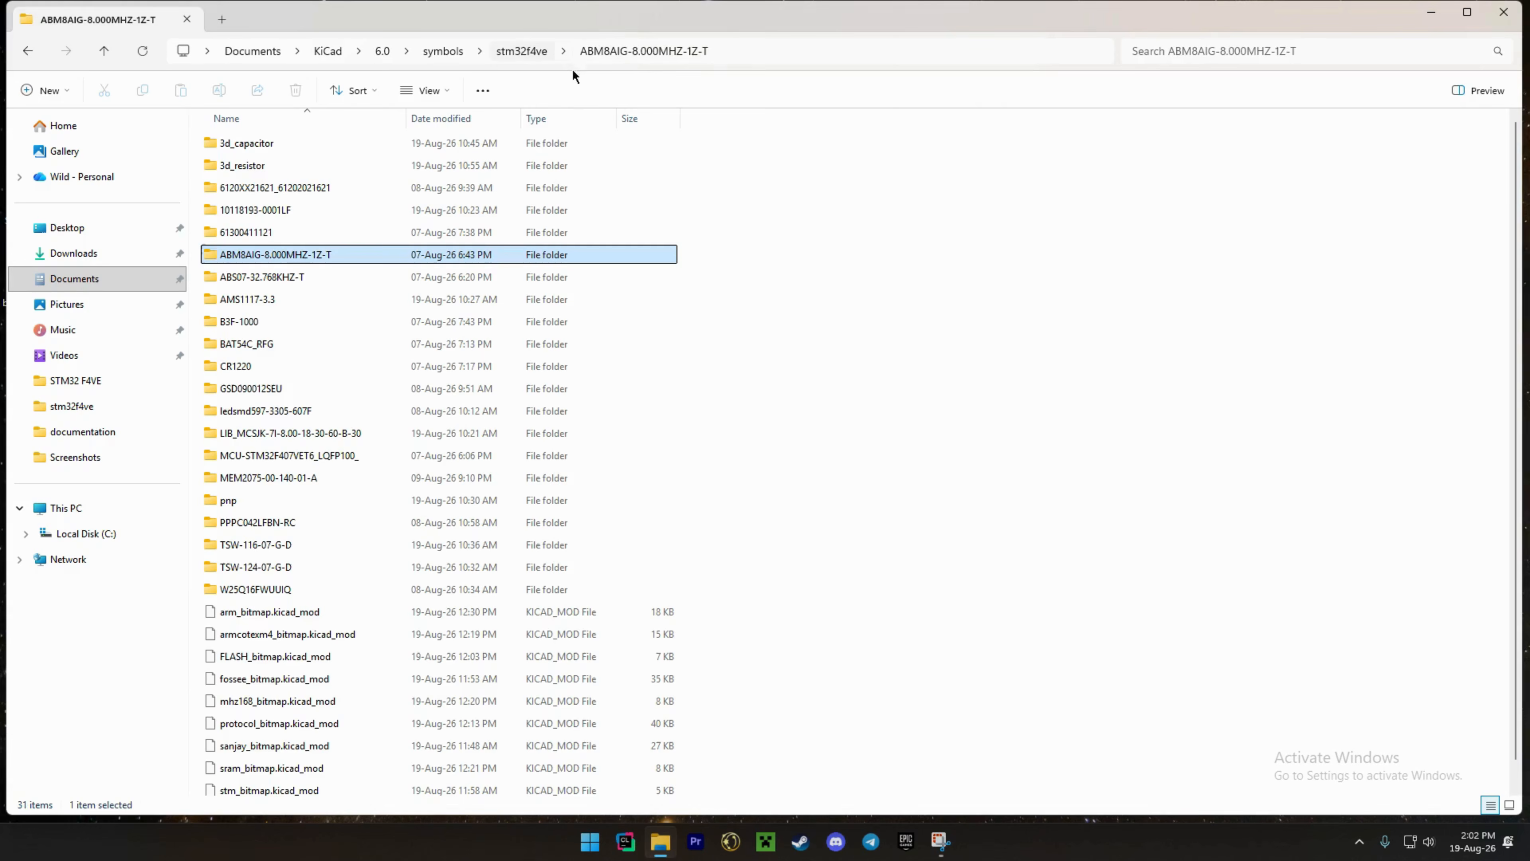
click(950, 247)
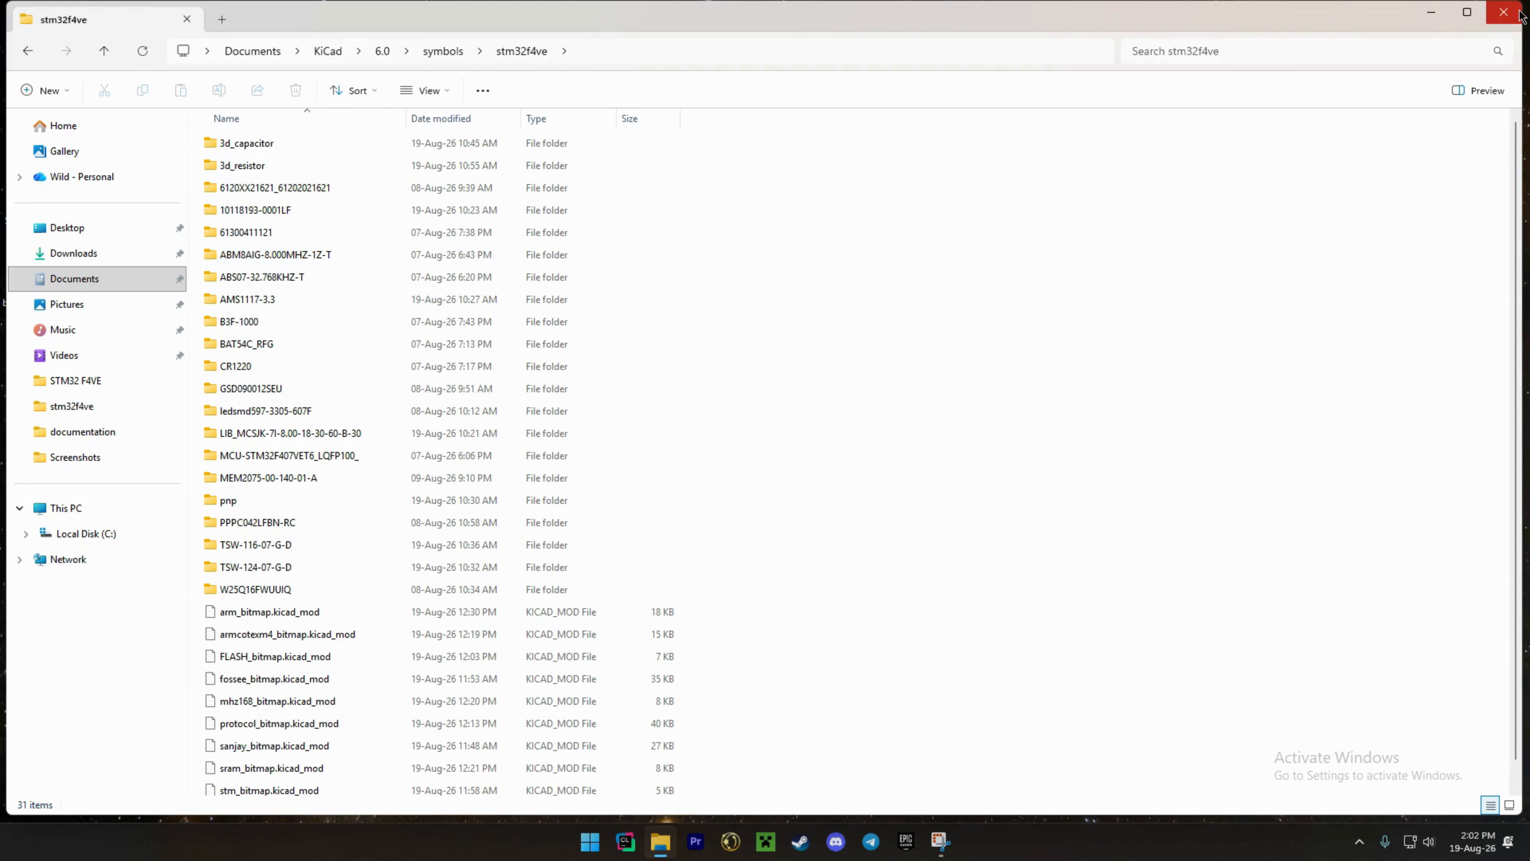
click(1503, 12)
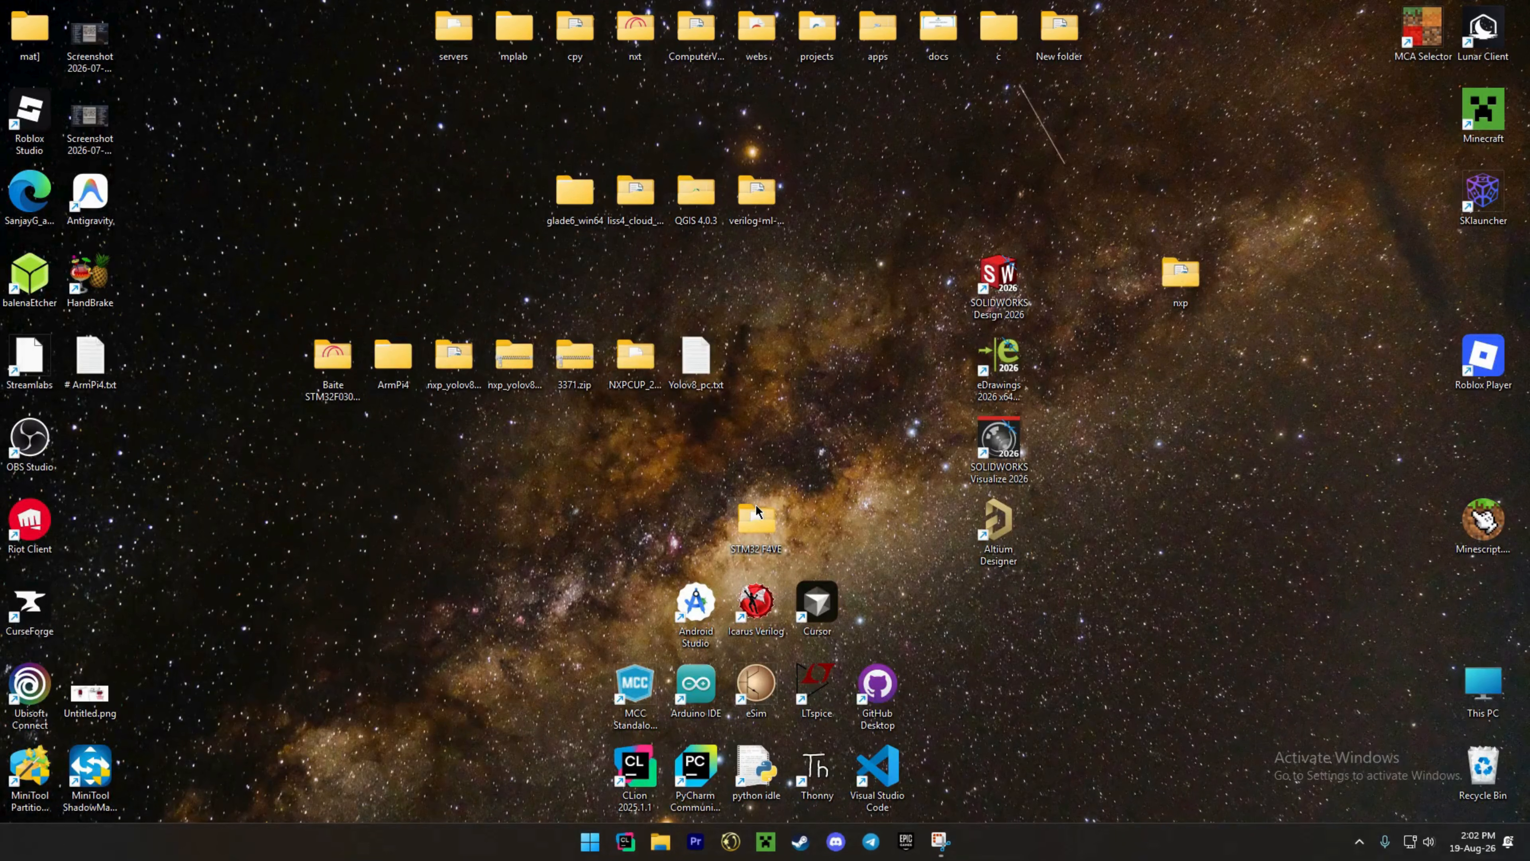